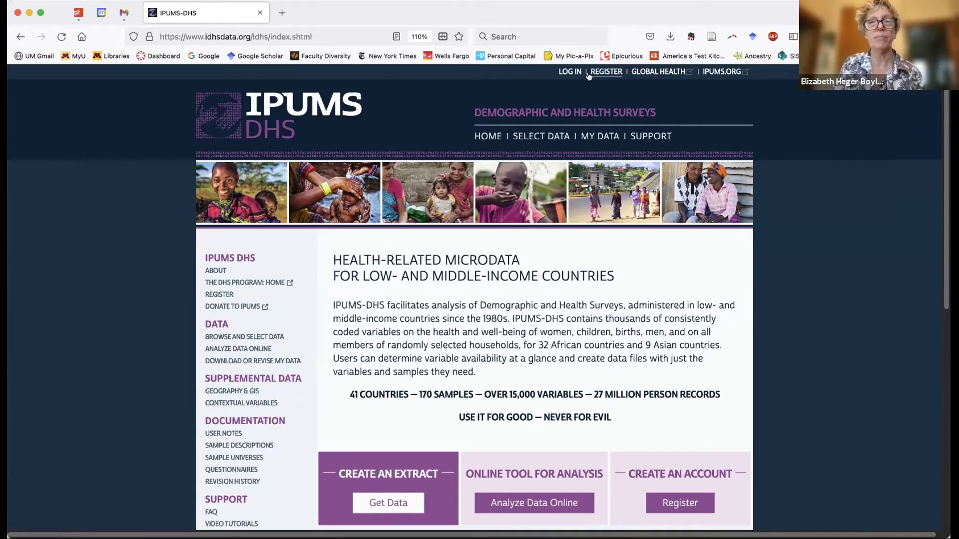
- Log in to the IPUMS DHS site with the account e-mail and password
left_click(569, 72)
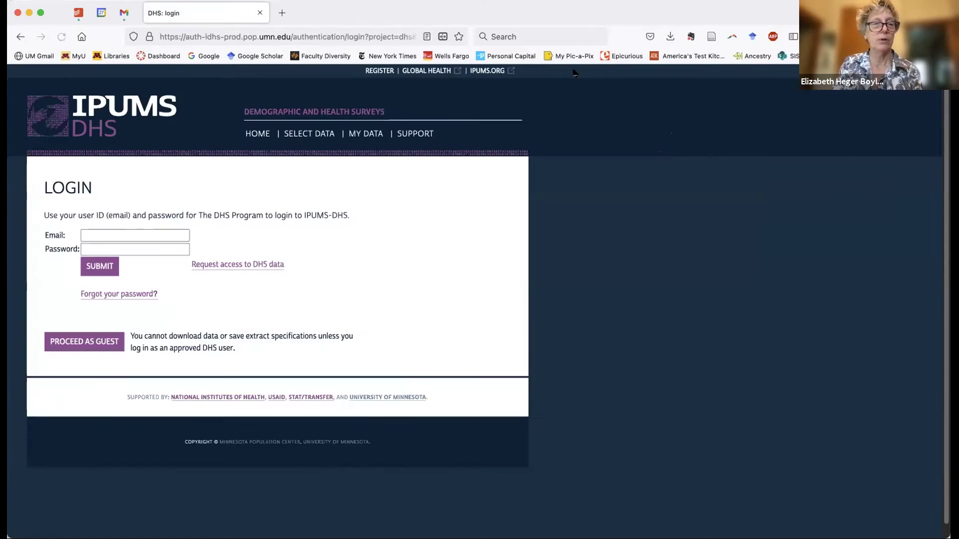
left_click(150, 235)
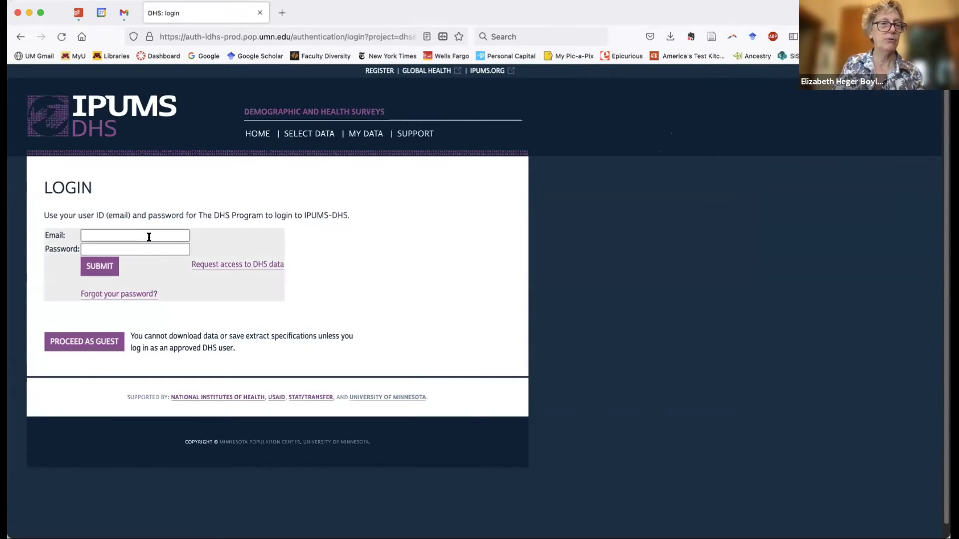
left_click(179, 252)
left_click(101, 268)
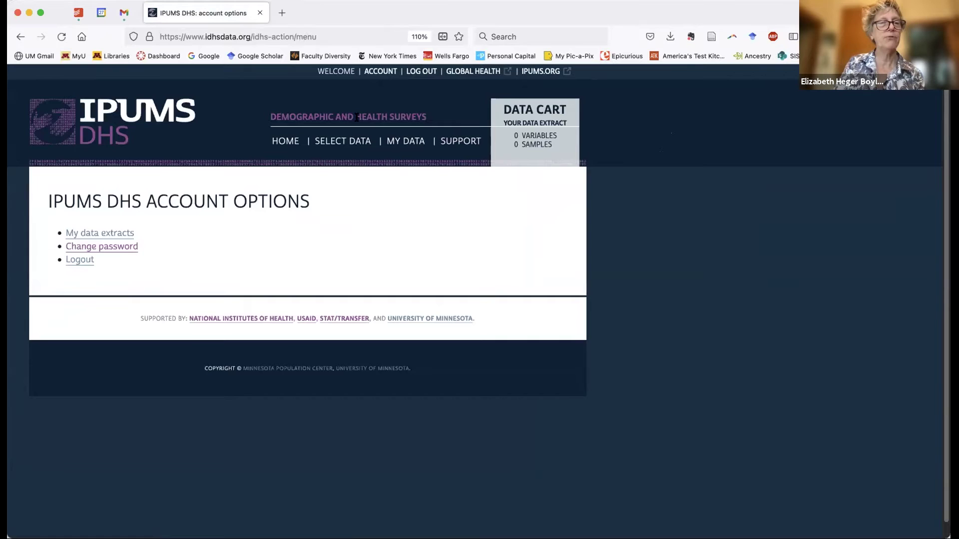
- Return to the IPUMS DHS home page and start a data extract with Women as the unit of analysis
left_click(172, 111)
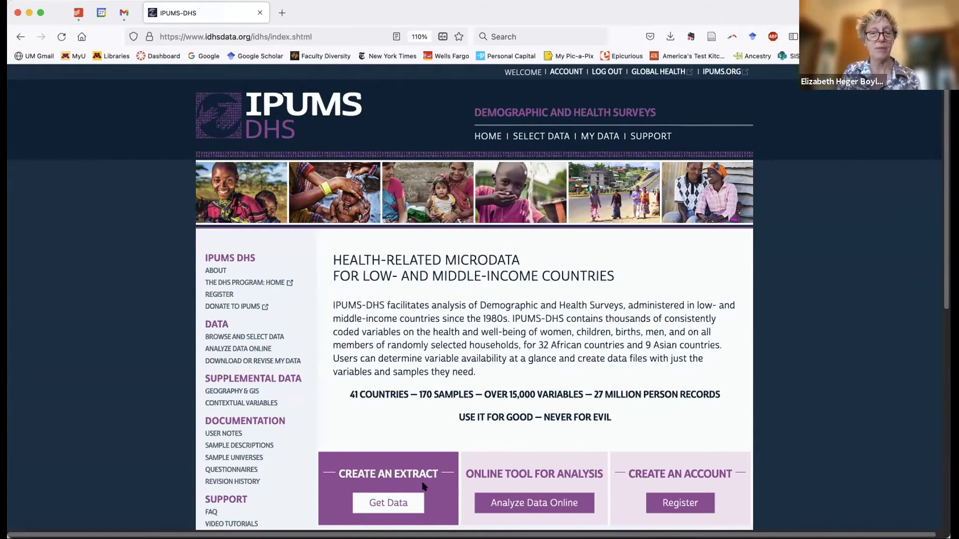
left_click(409, 503)
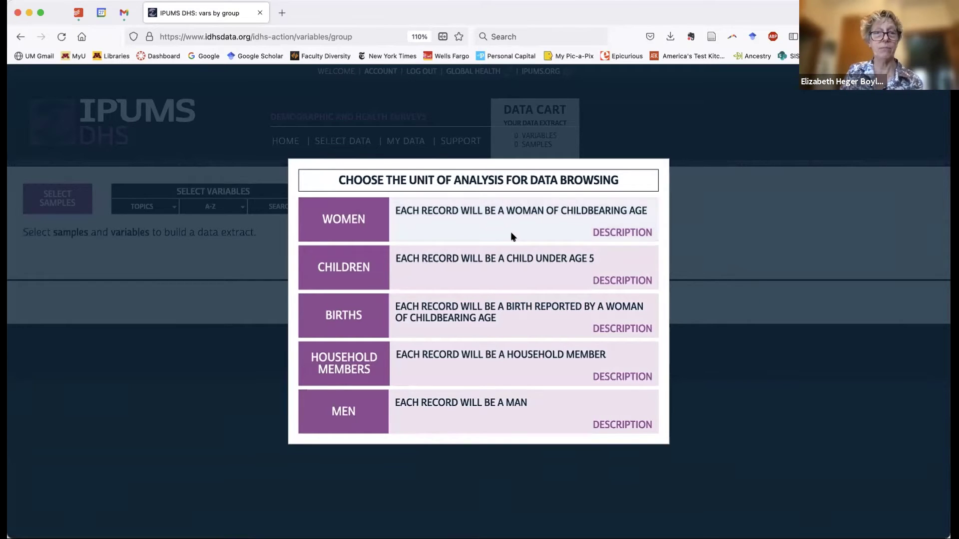
left_click(344, 218)
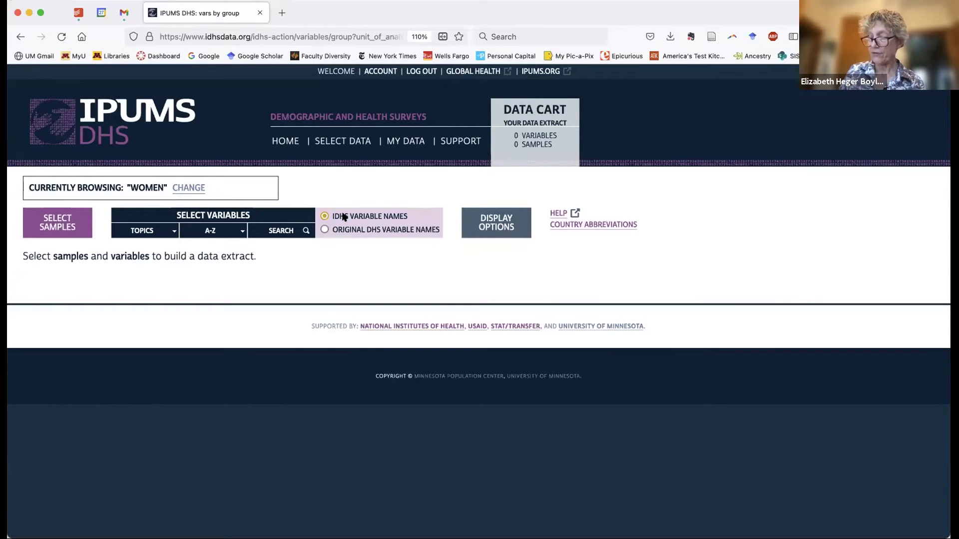
- Open the sample selection and select the Ethiopia 2016 and 2011 samples
left_click(72, 226)
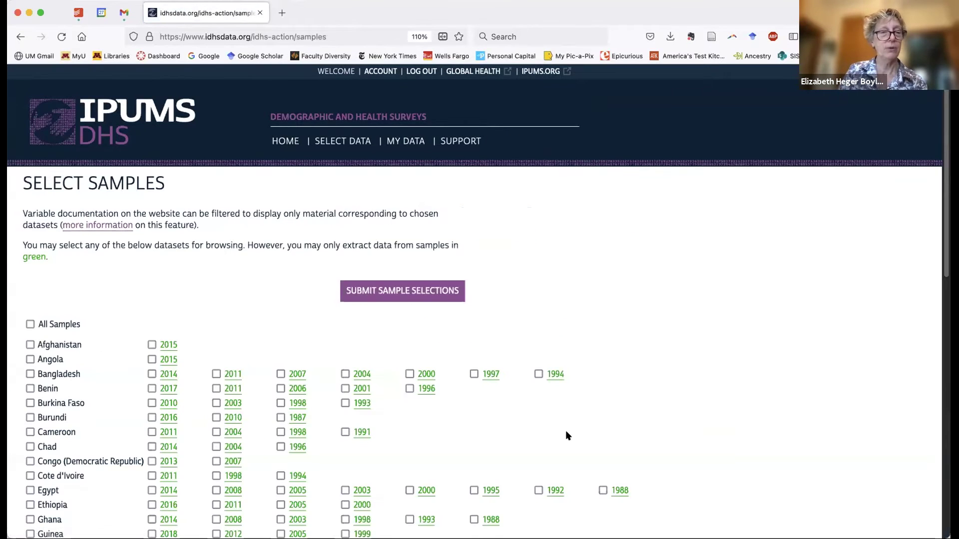
scroll(566, 433, "down", 5)
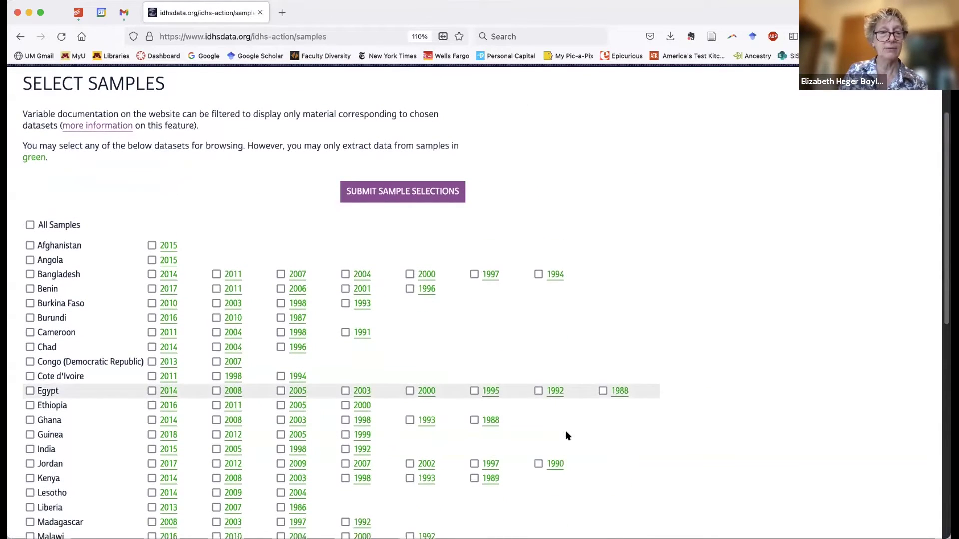
scroll(566, 433, "down", 3)
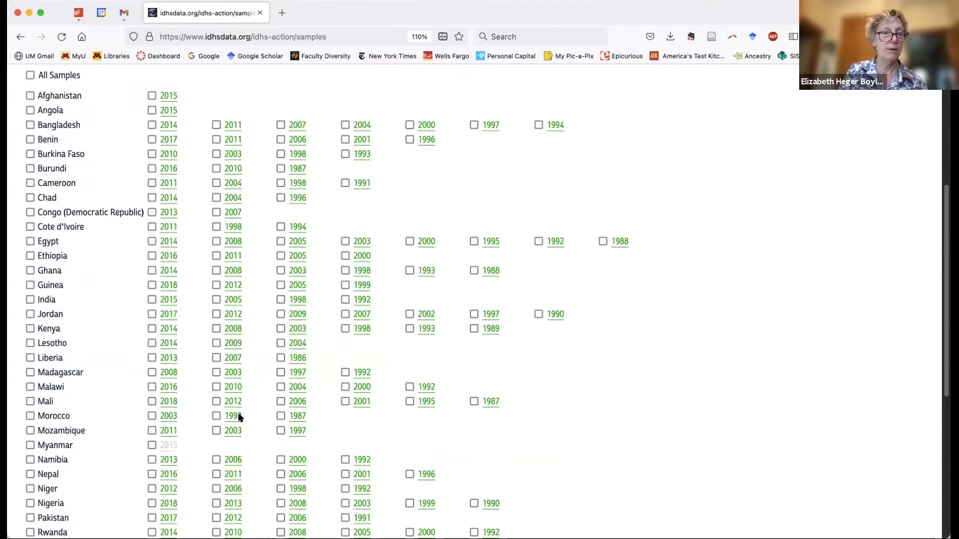
mouse_move(193, 441)
left_mouse_down()
mouse_move(125, 462)
mouse_move(214, 439)
mouse_move(192, 431)
left_mouse_up()
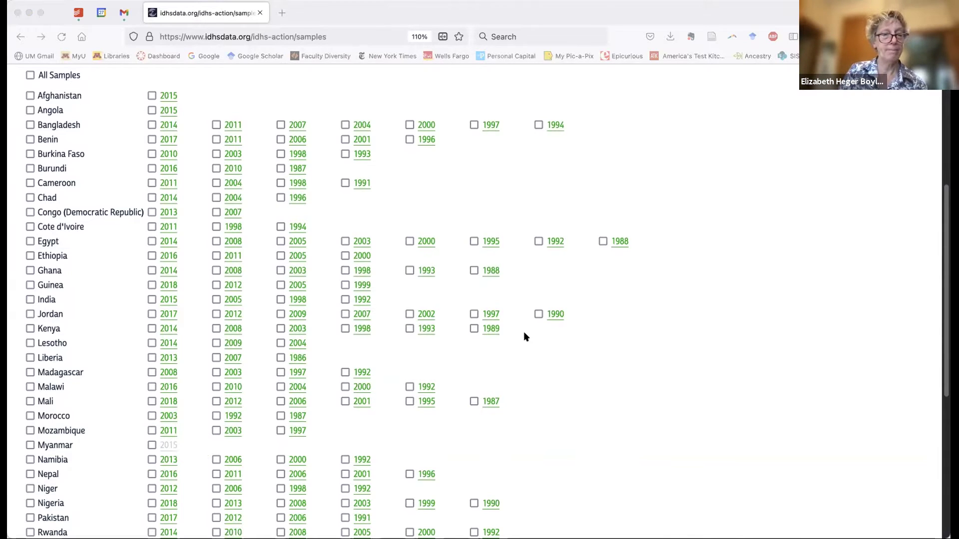
scroll(537, 352, "up", 2)
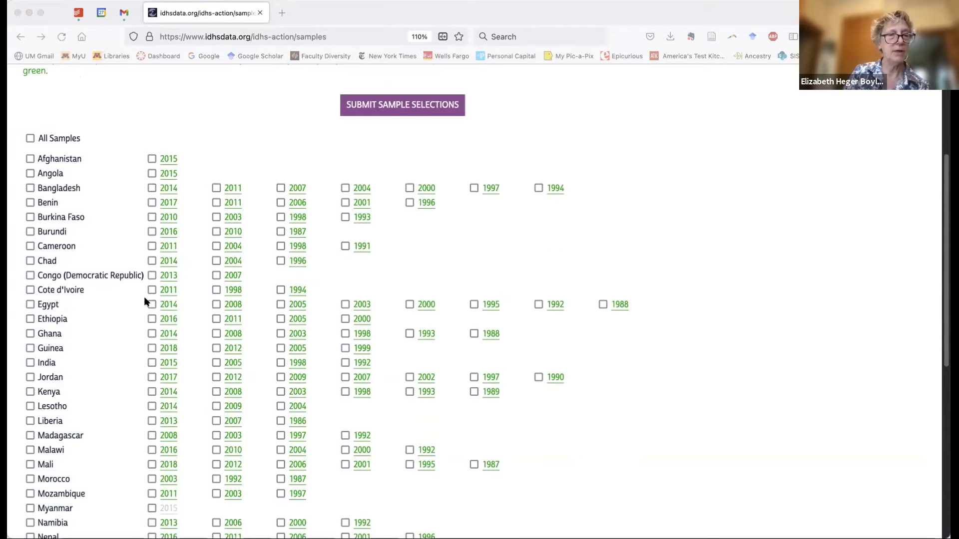
left_click(152, 319)
left_click(216, 319)
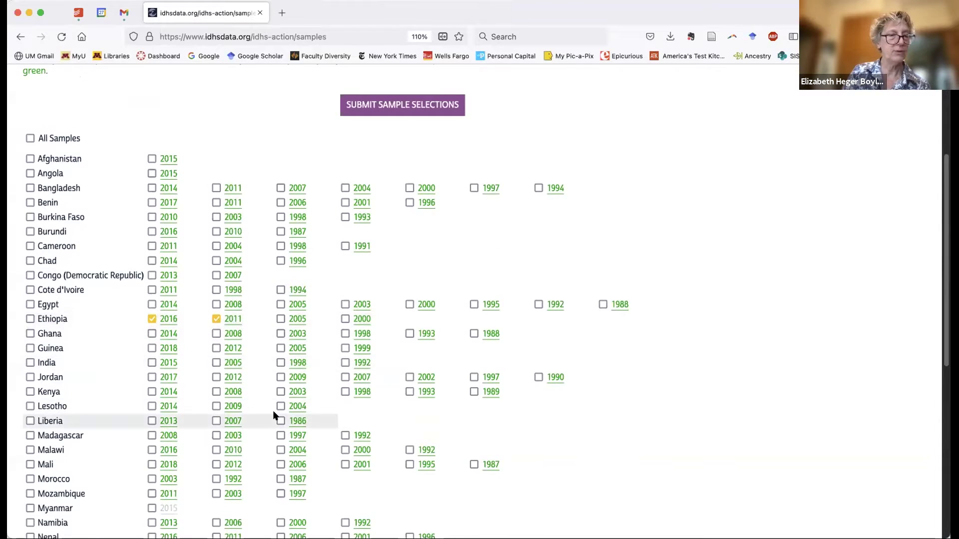
- Add the India 2015 and 2005 samples and the Jordan 2017 and 2012 samples to the selection
scroll(273, 412, "down", 1)
scroll(274, 415, "down", 1)
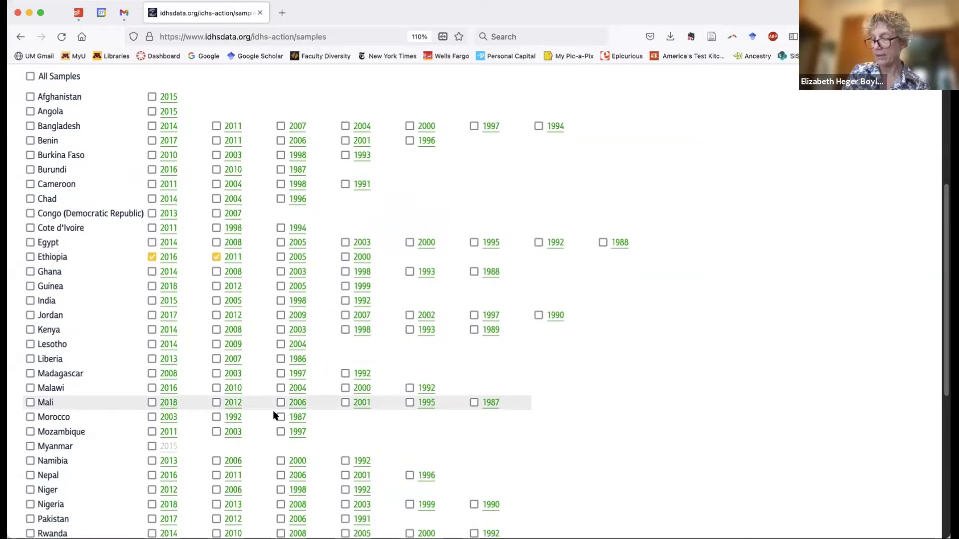
scroll(274, 414, "down", 2)
left_click(152, 259)
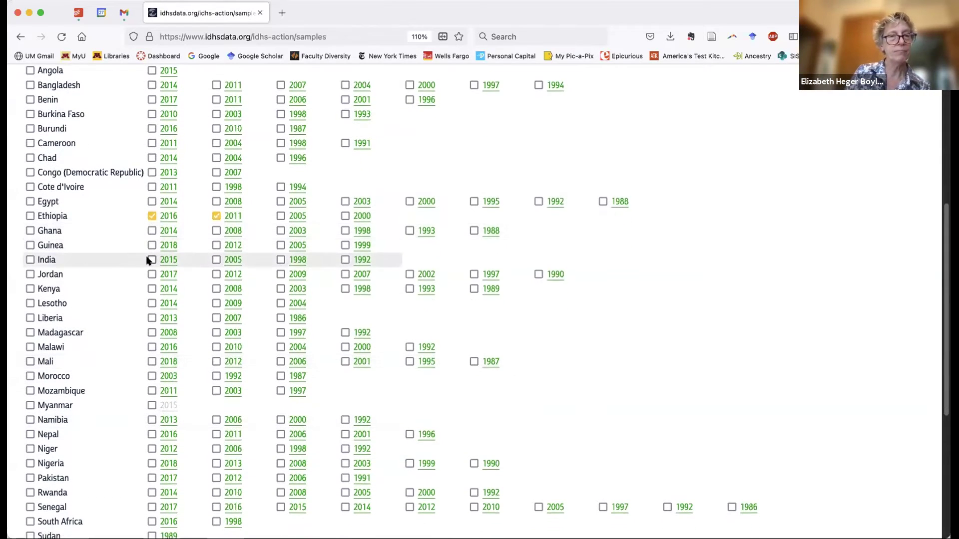
left_click(216, 259)
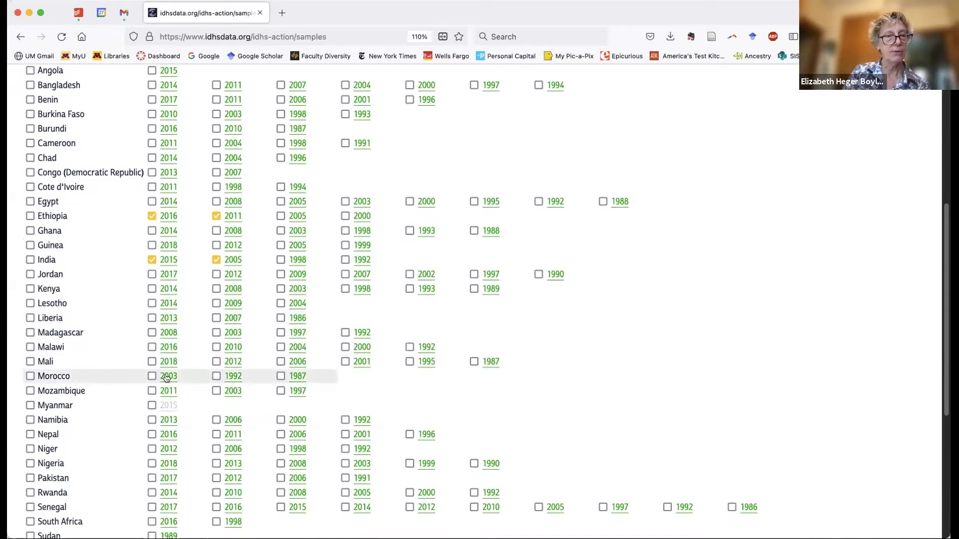
left_click(153, 275)
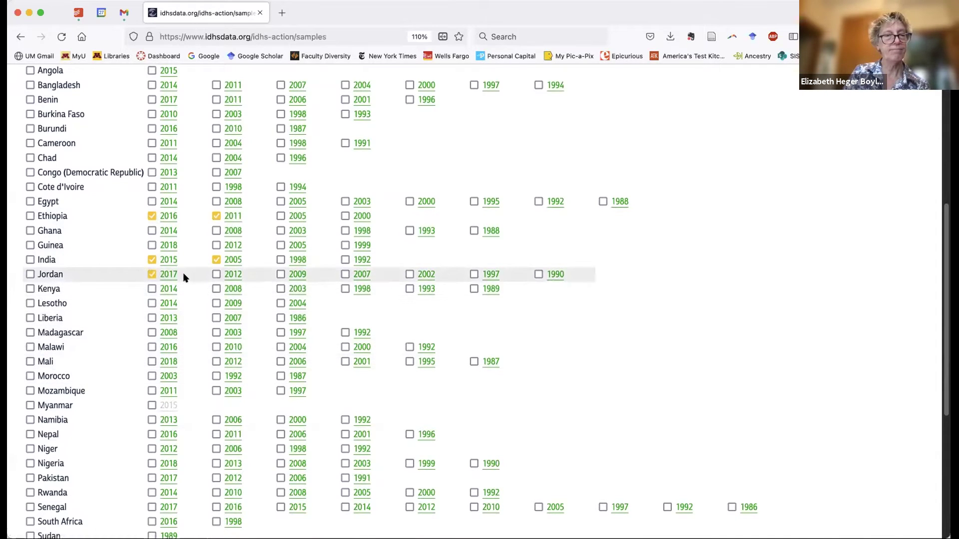
left_click(217, 274)
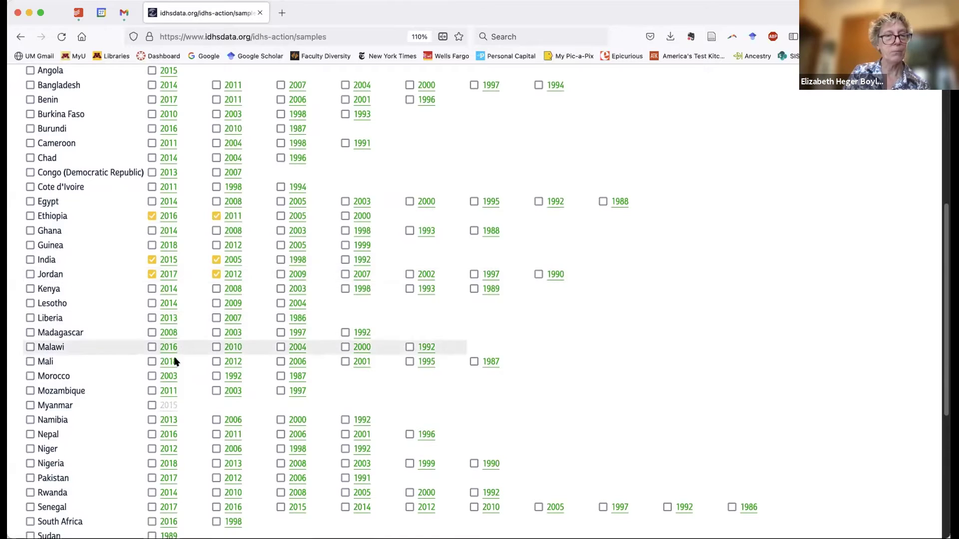
- Add the Mali 2018 and 2012 and Pakistan 2017 and 2012 samples, and submit the sample selections
left_click(152, 361)
left_click(216, 362)
scroll(230, 406, "down", 2)
scroll(229, 411, "down", 2)
left_click(153, 405)
left_click(216, 406)
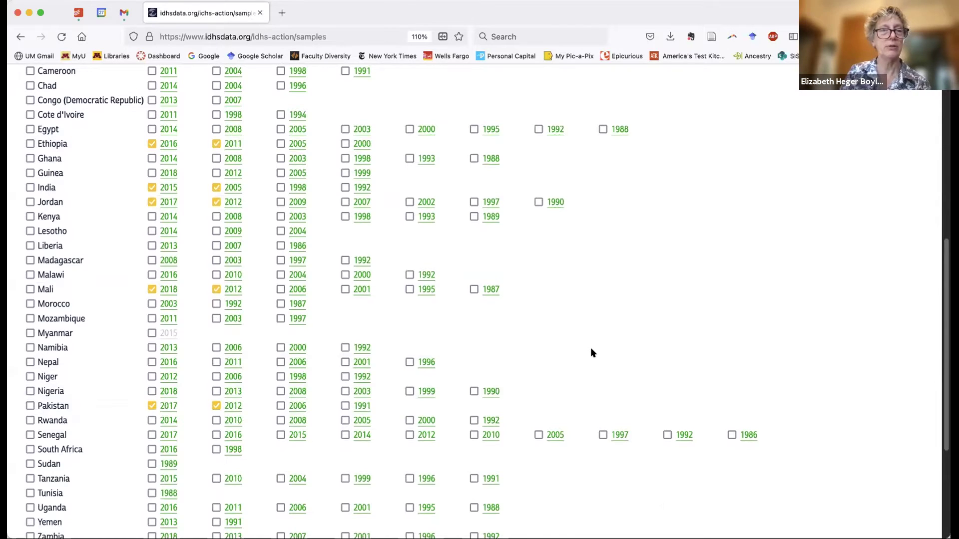
scroll(592, 352, "down", 3)
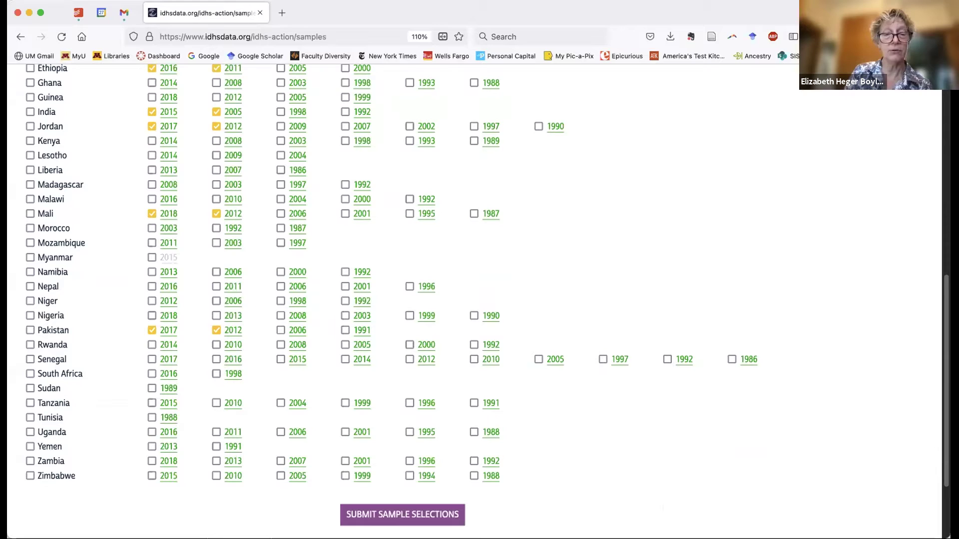
left_click(388, 515)
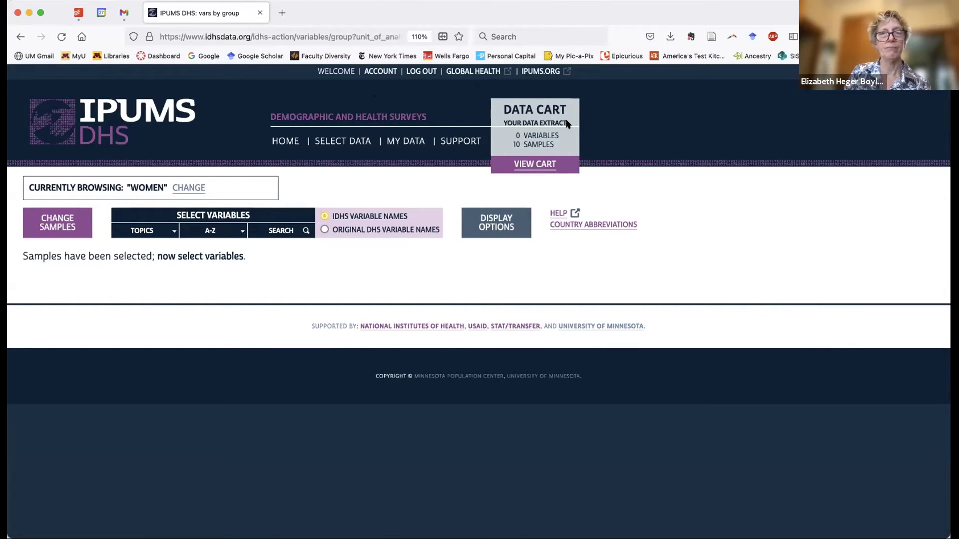
- List the variables on domestic violence from partner/husband within the Domestic Violence topic
mouse_move(487, 178)
left_mouse_down()
mouse_move(539, 176)
mouse_move(564, 115)
left_mouse_up()
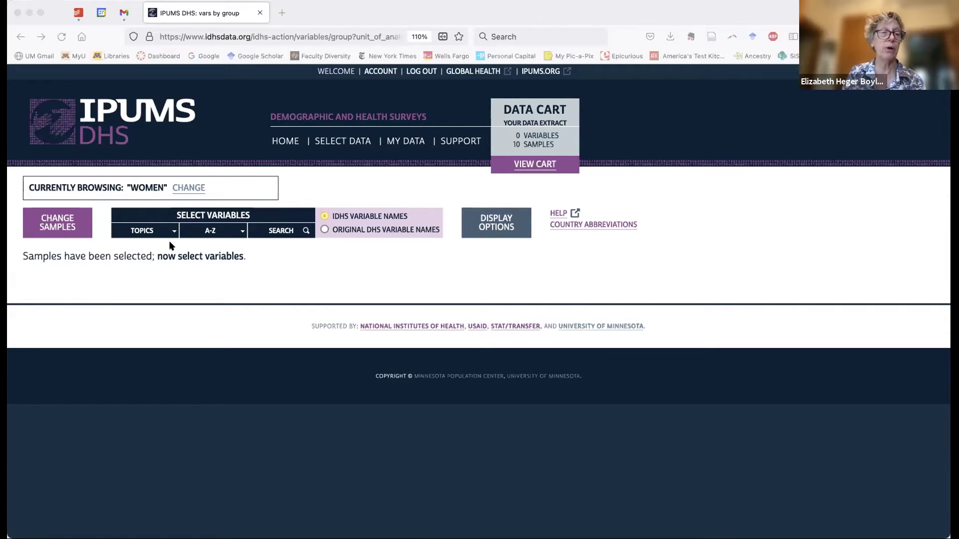
left_click(141, 232)
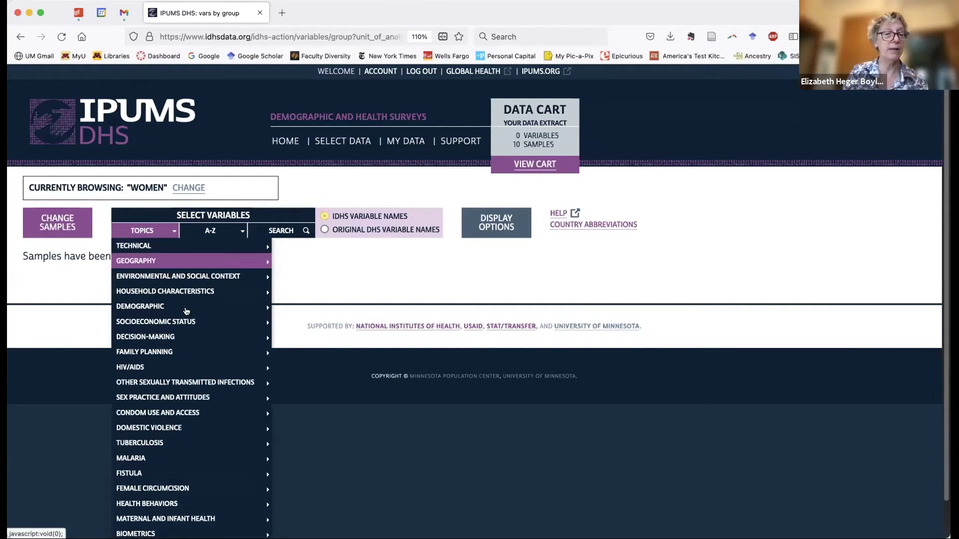
mouse_move(190, 325)
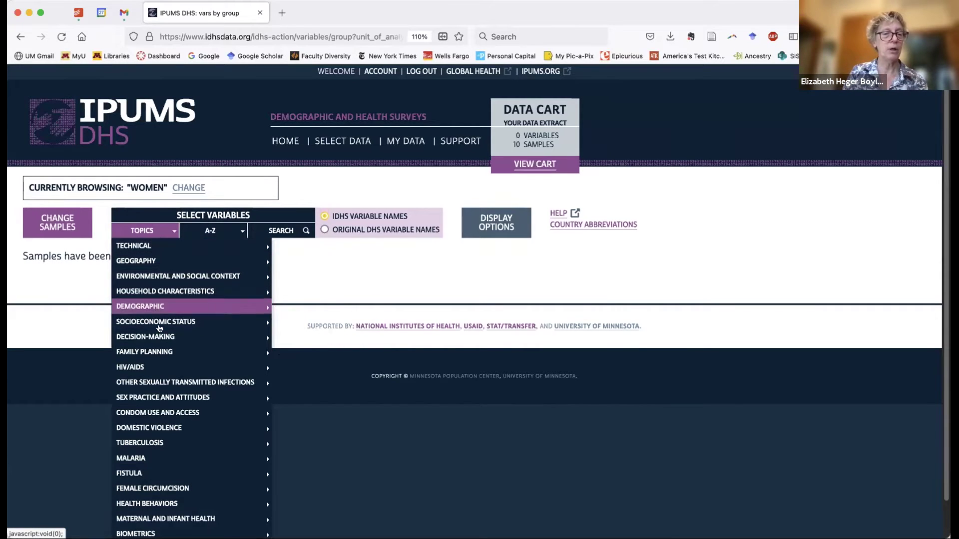
mouse_move(166, 423)
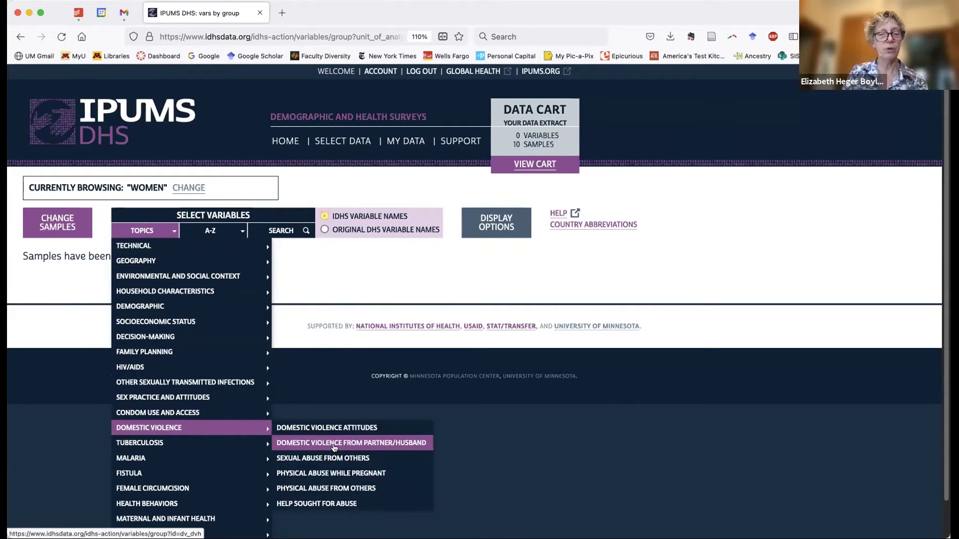
left_click(368, 445)
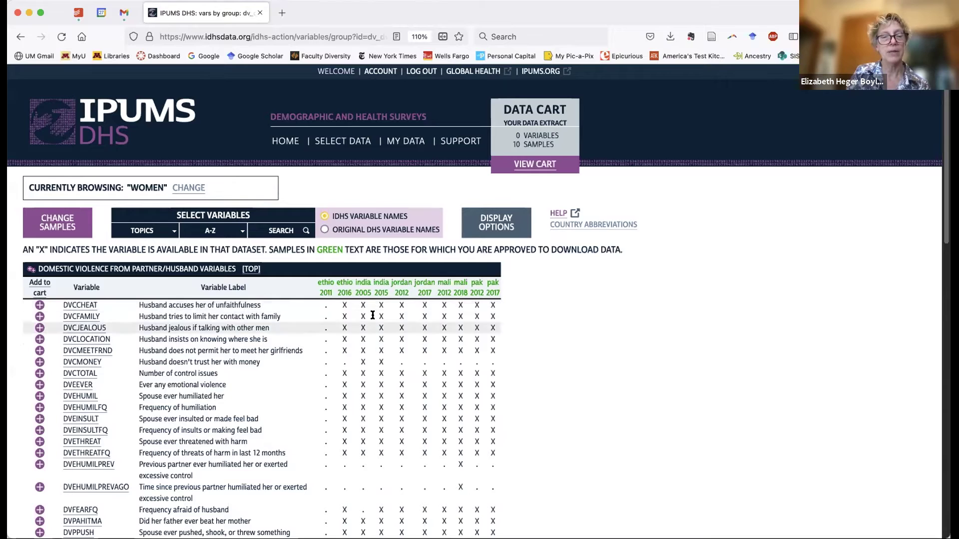
- Remove the Ethiopia 2016 and 2011 samples from the selection and resubmit it
scroll(372, 315, "down", 2)
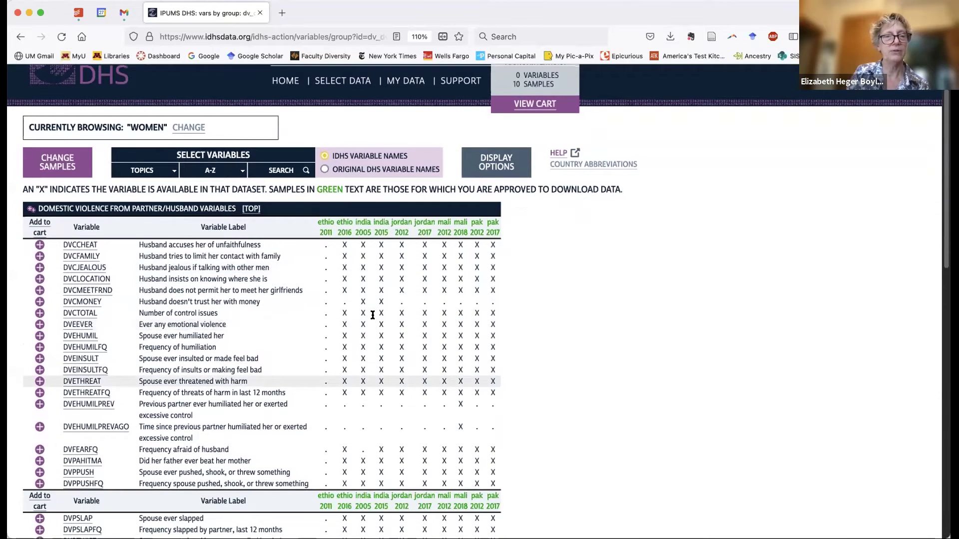
scroll(390, 350, "down", 2)
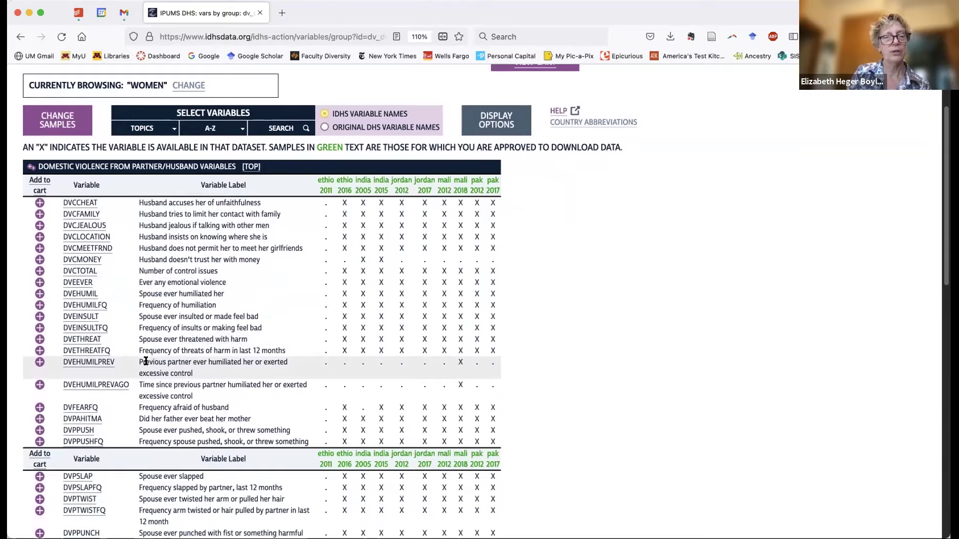
scroll(364, 317, "up", 3)
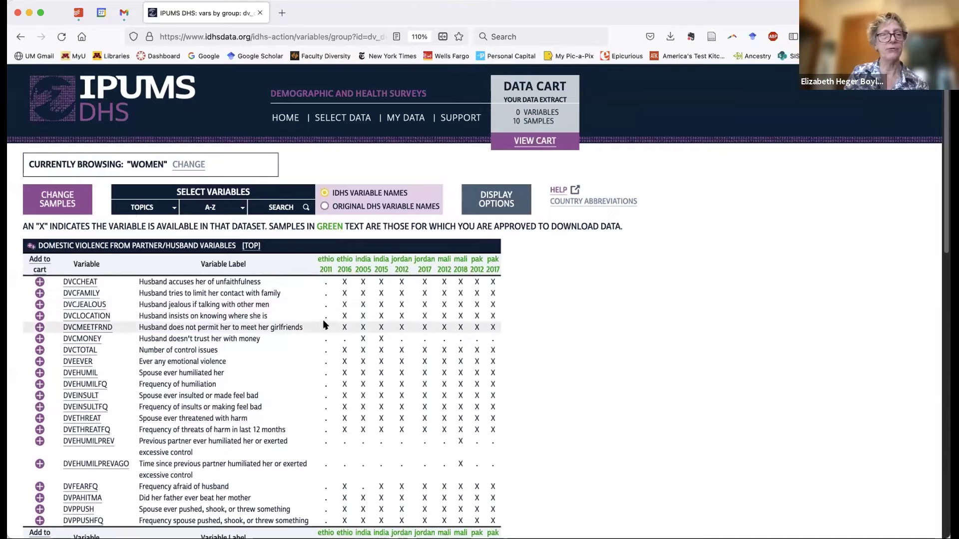
left_click(73, 209)
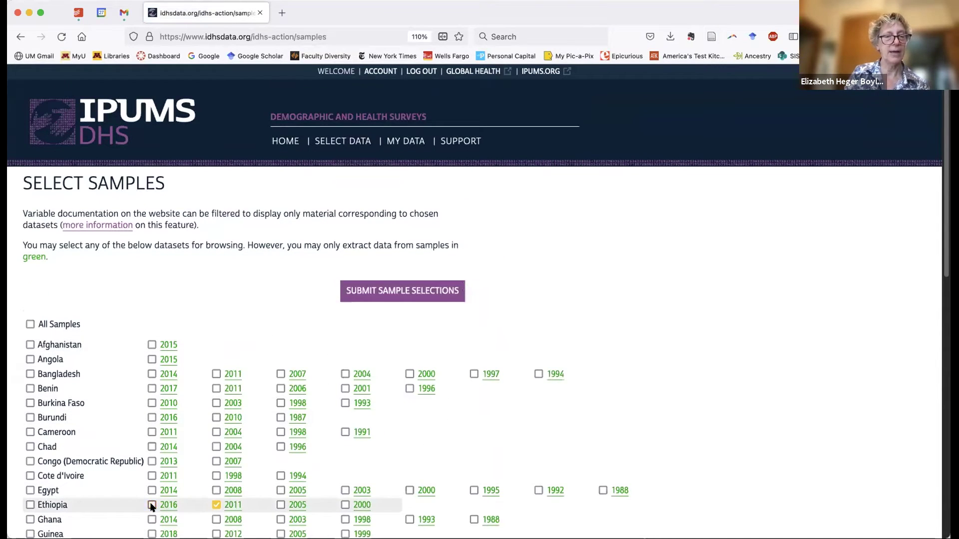
left_click(216, 505)
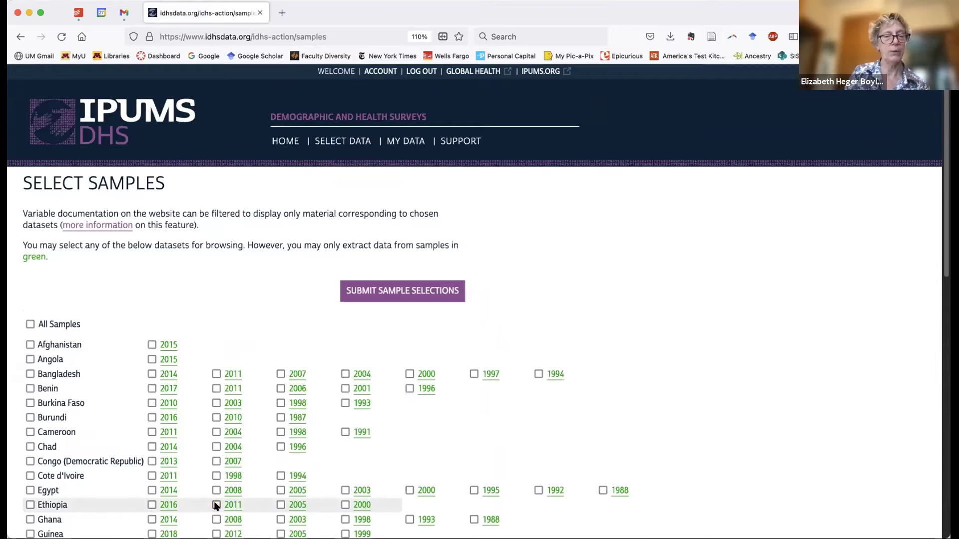
left_click(381, 296)
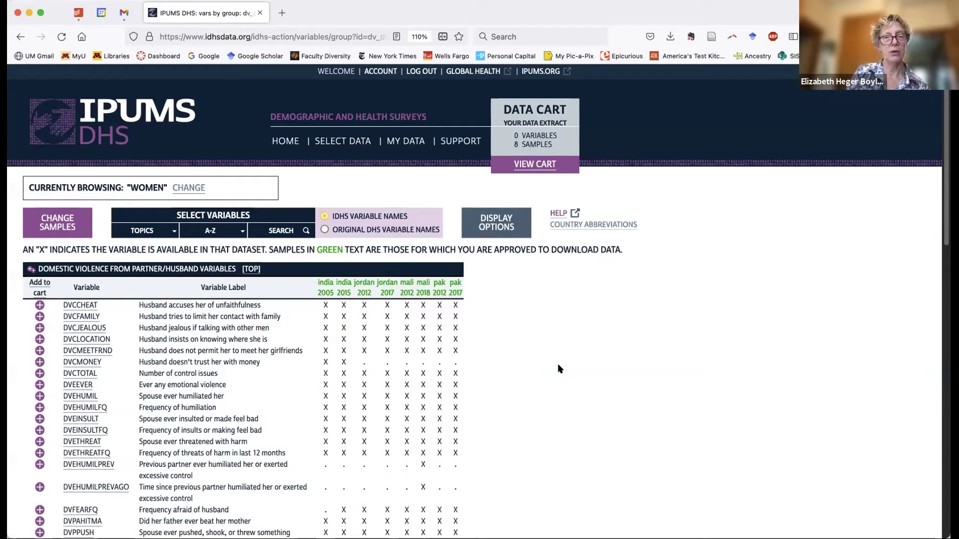
- Review the availability of the partner/husband domestic violence variables across the India, Jordan, Mali and Pakistan samples
scroll(558, 364, "down", 2)
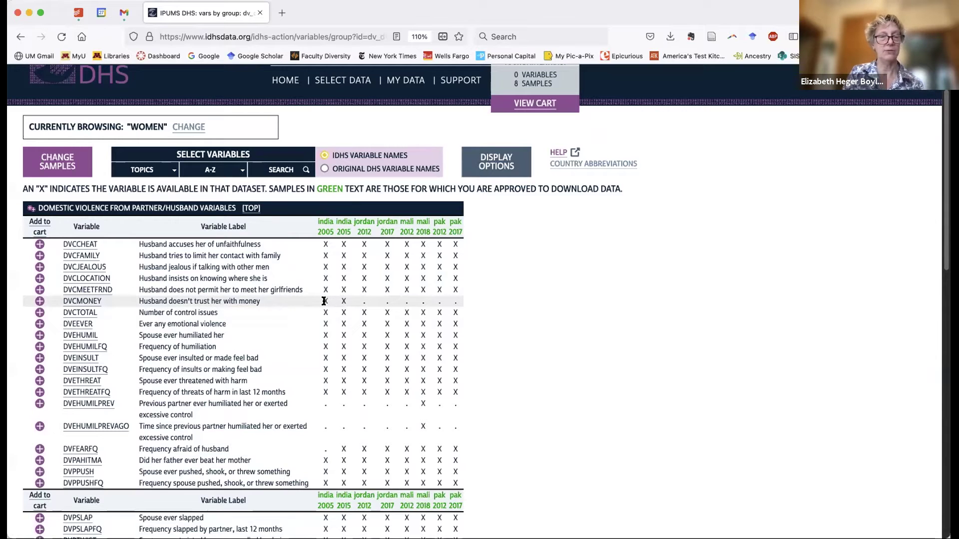
scroll(402, 382, "down", 1)
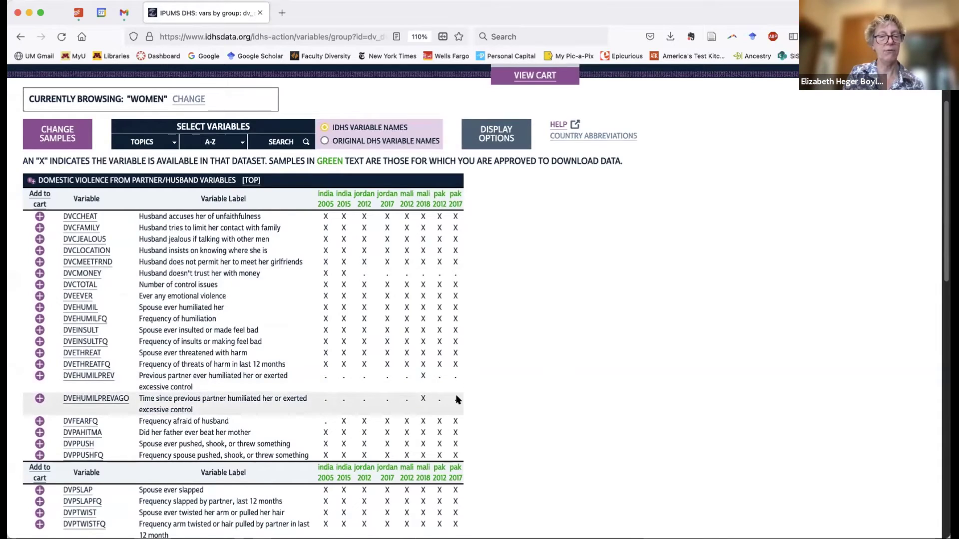
scroll(456, 397, "down", 7)
scroll(456, 397, "up", 8)
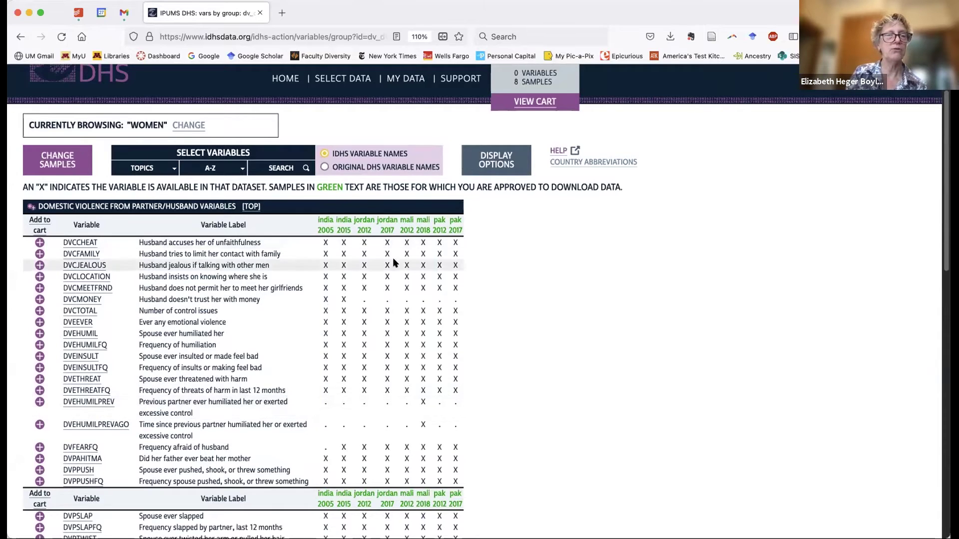
scroll(399, 264, "up", 1)
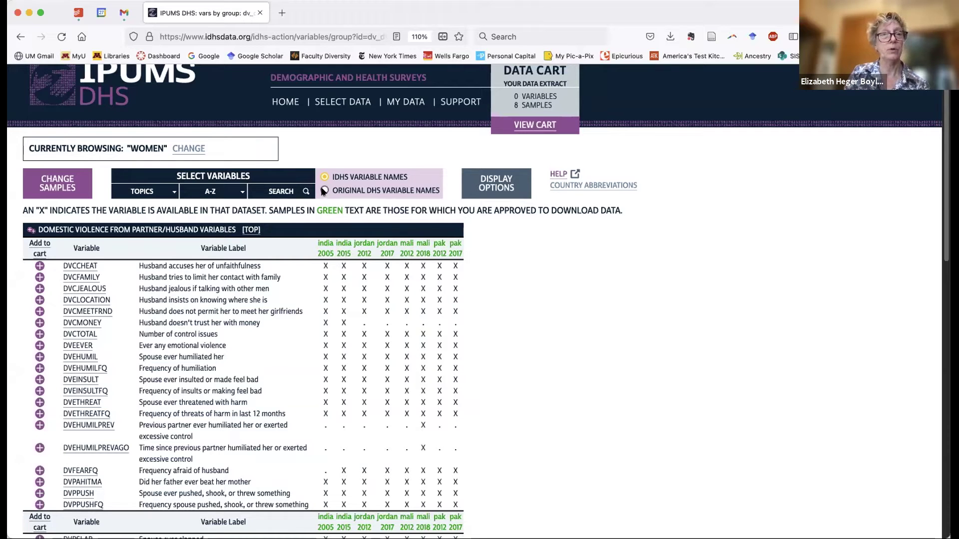
- Switch to original DHS variable names and review the variables on domestic violence from partner/husband under those names
left_click(324, 190)
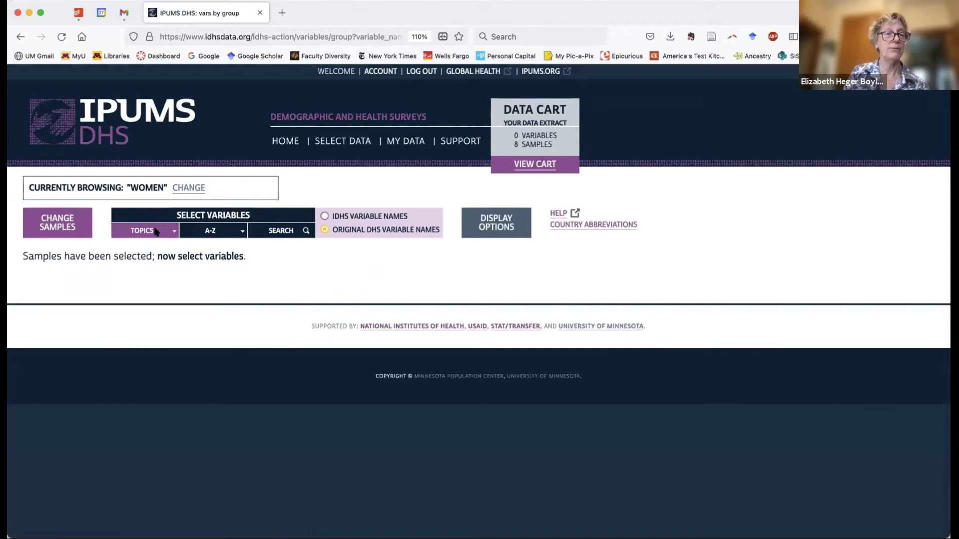
left_click(142, 230)
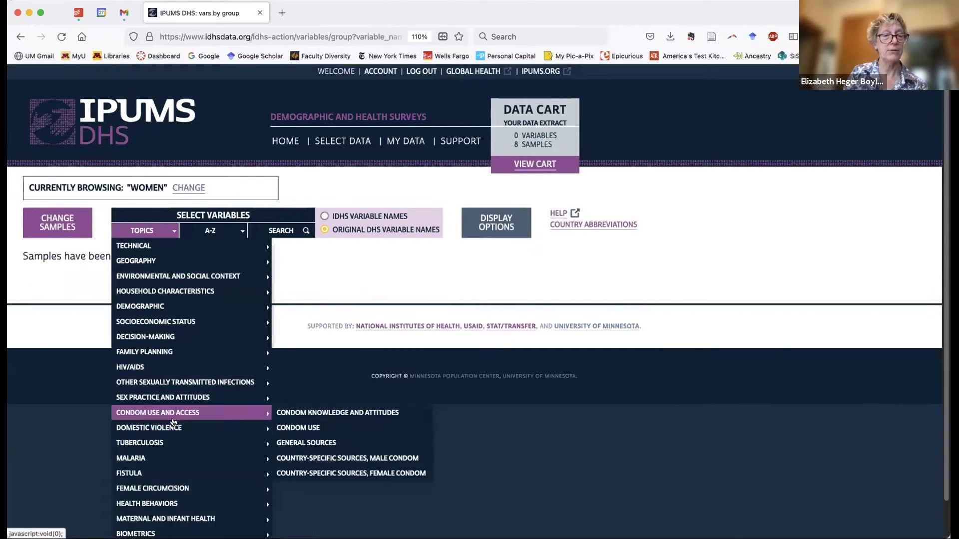
mouse_move(170, 428)
left_click(302, 443)
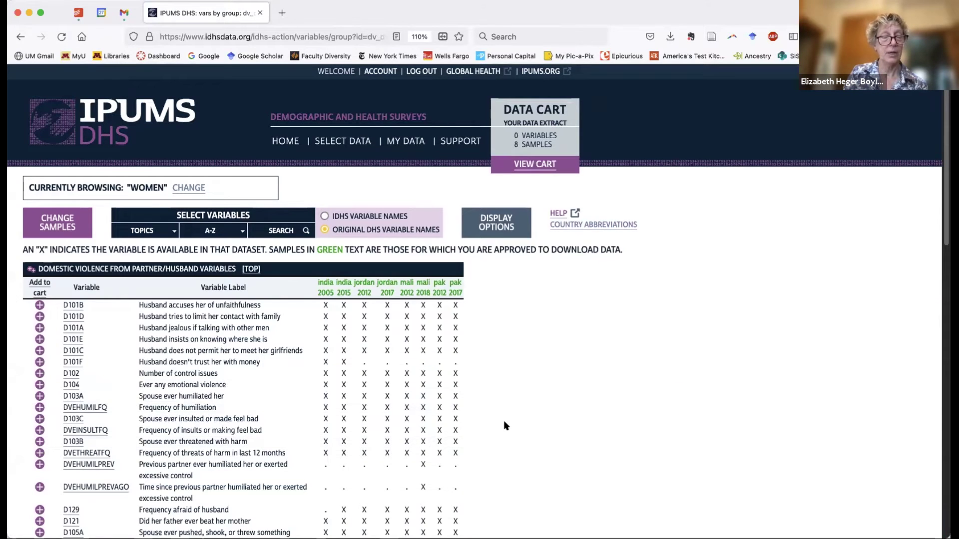
scroll(505, 426, "down", 1)
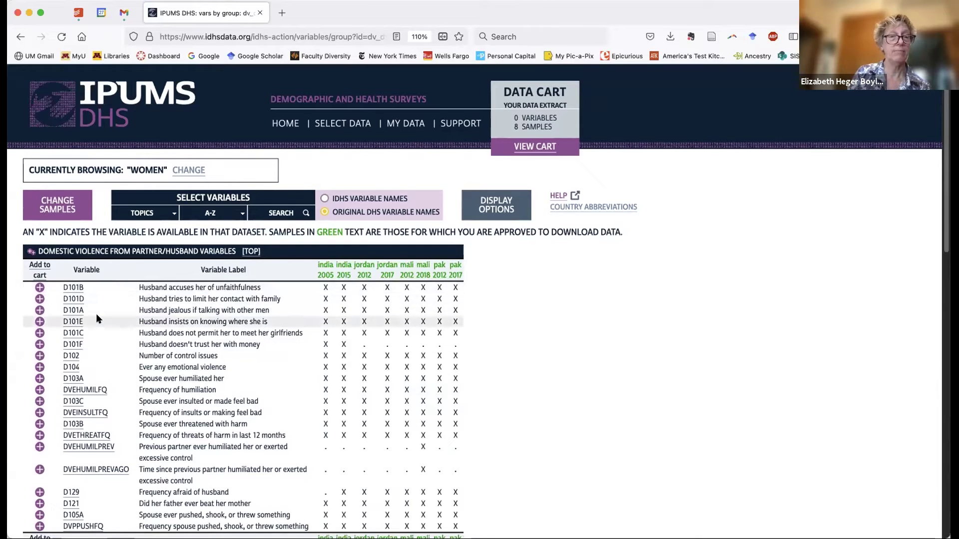
scroll(100, 323, "down", 2)
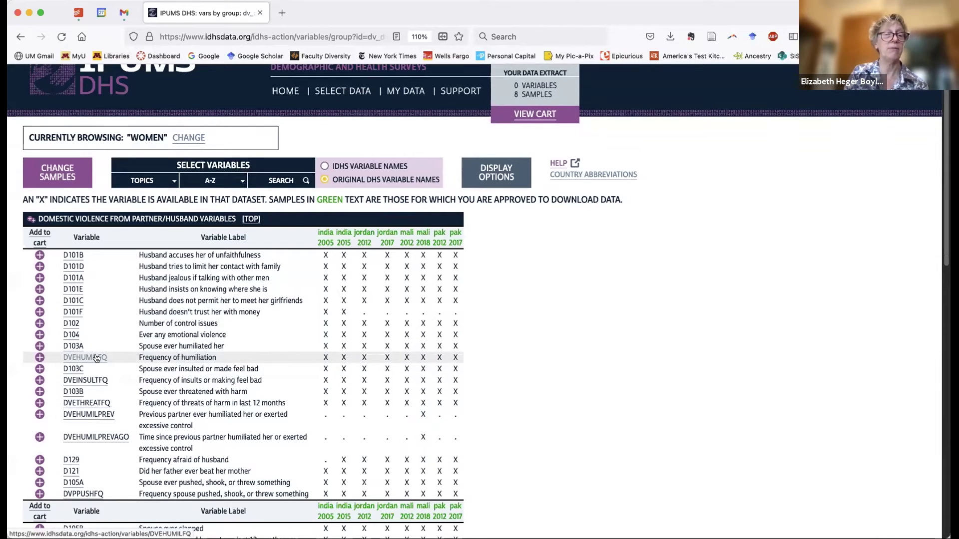
scroll(108, 373, "down", 2)
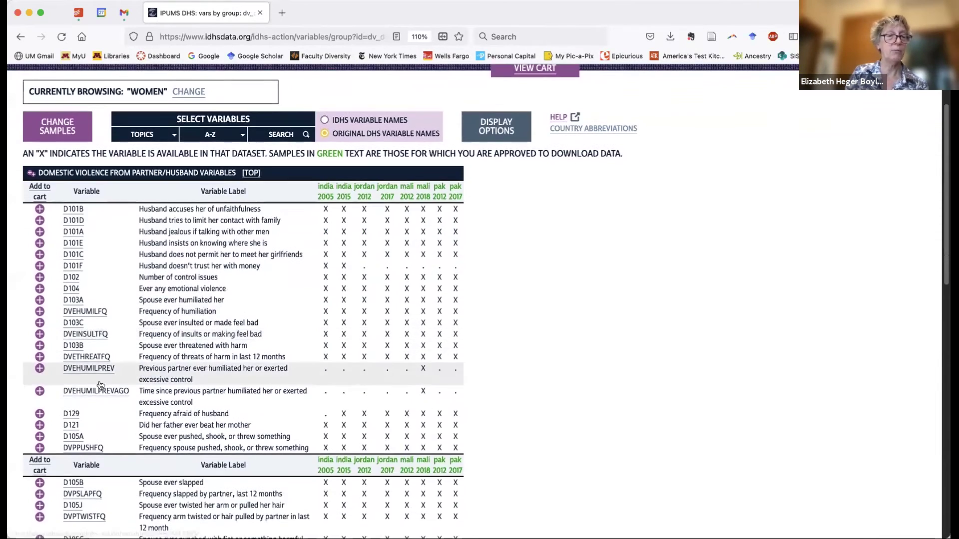
scroll(320, 300, "up", 3)
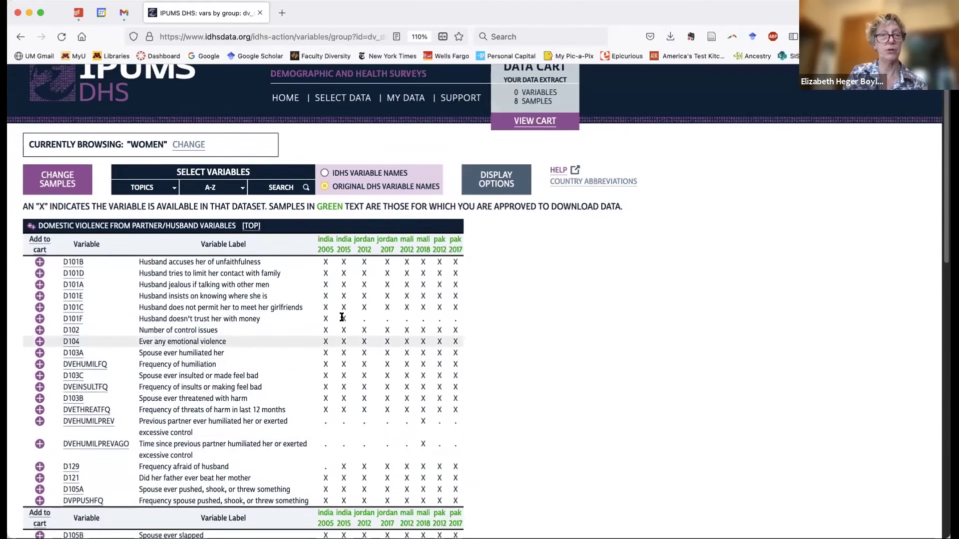
- Switch back to IDHS variable names and list the variables on domestic violence from partner/husband again
left_click(325, 195)
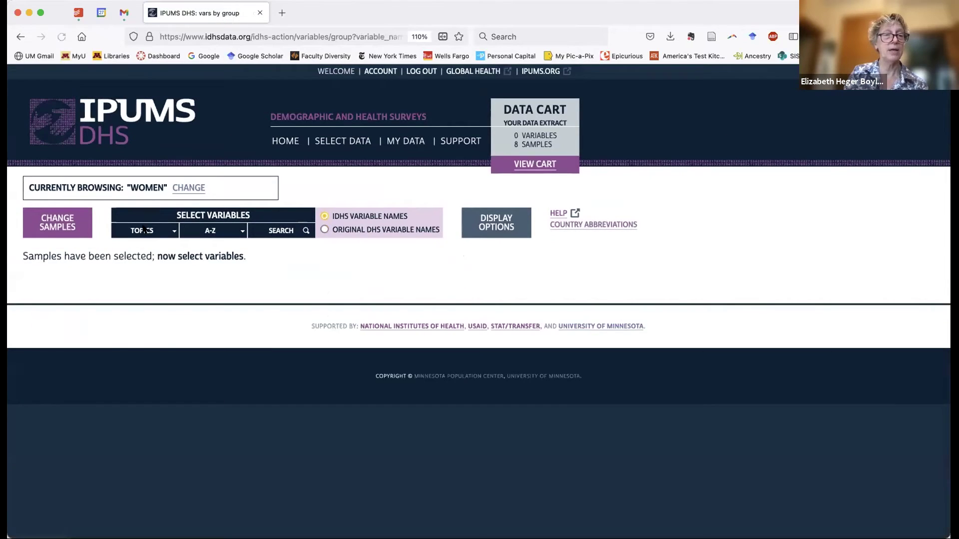
left_click(143, 230)
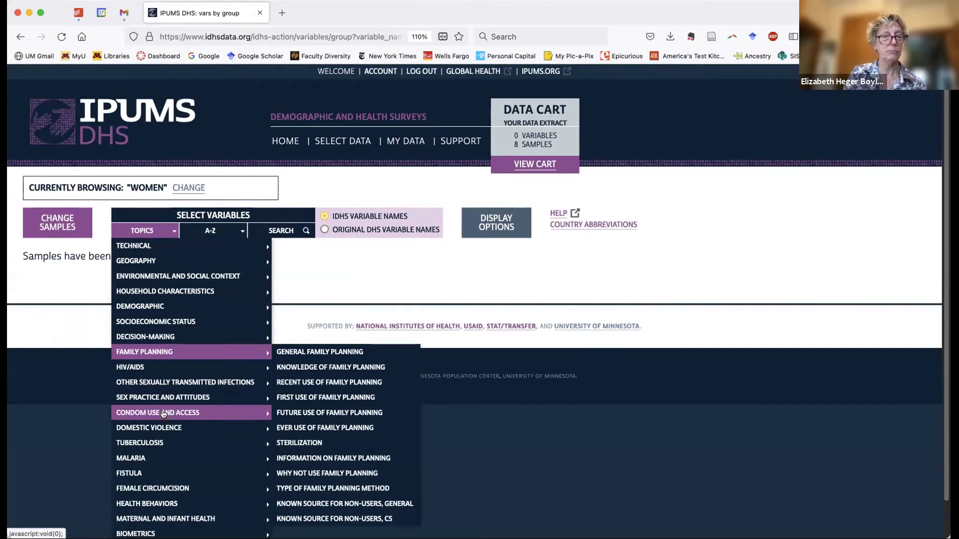
mouse_move(259, 428)
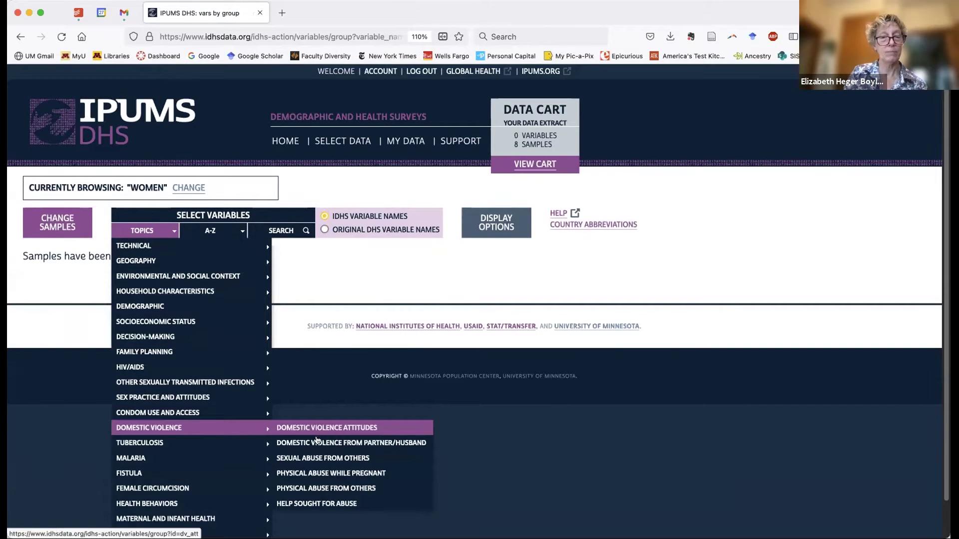
left_click(316, 441)
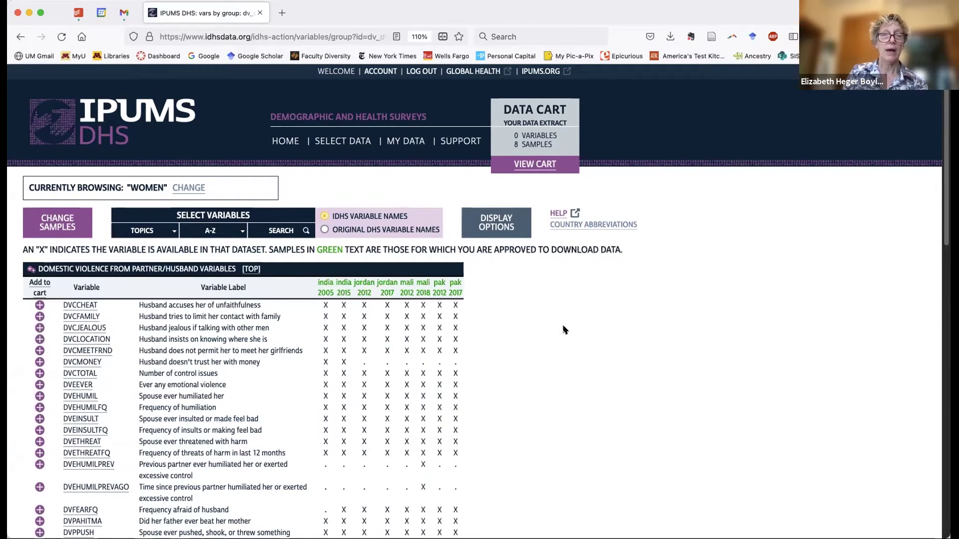
- Apply Short country codes to the variable table's display and consult the list of country abbreviations
left_click(509, 229)
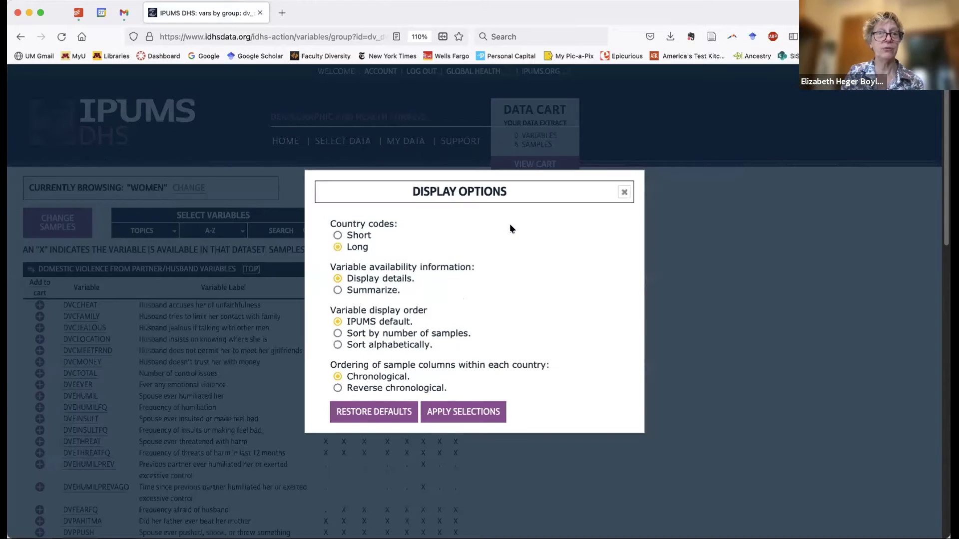
left_click(337, 235)
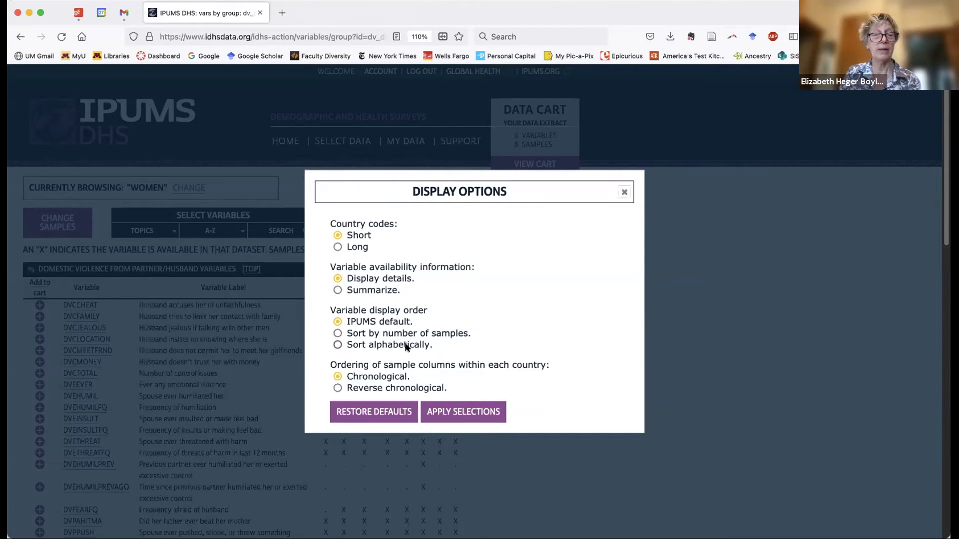
left_click(460, 413)
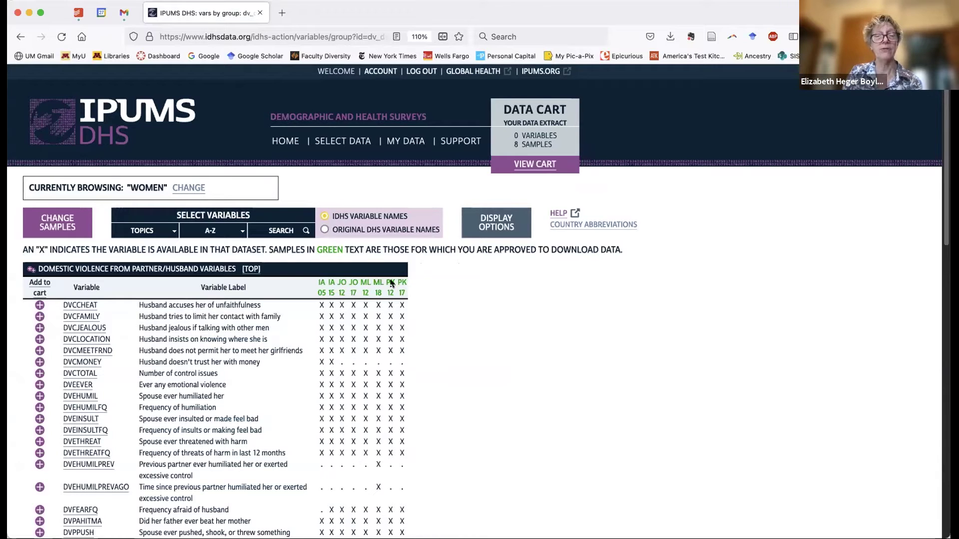
left_click(620, 226)
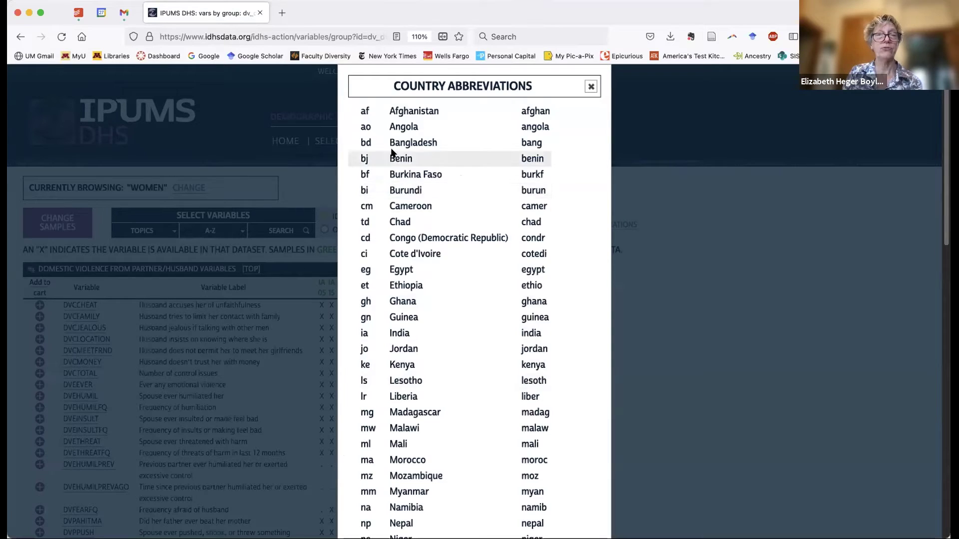
left_click(590, 86)
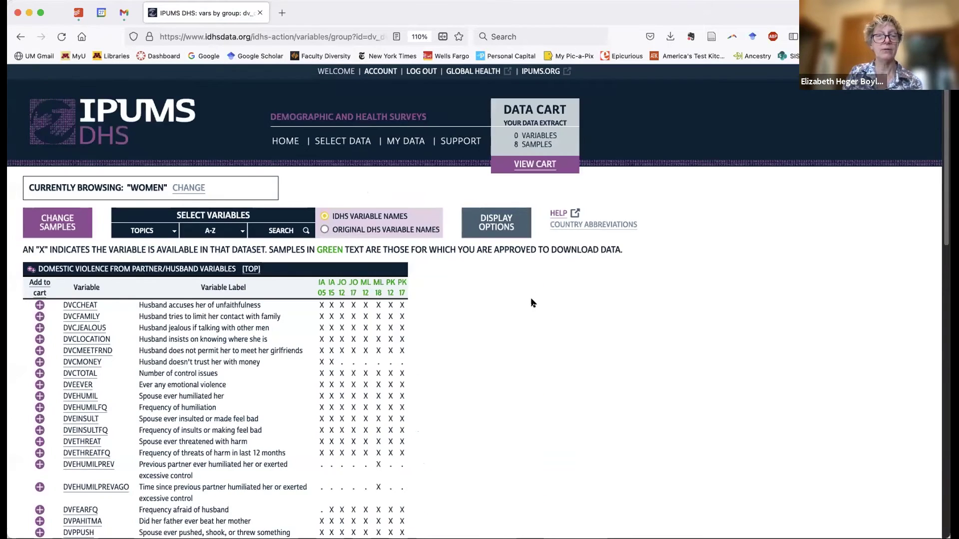
- Set the country codes in the display options back to Long and apply the selection
left_click(489, 226)
left_click(337, 247)
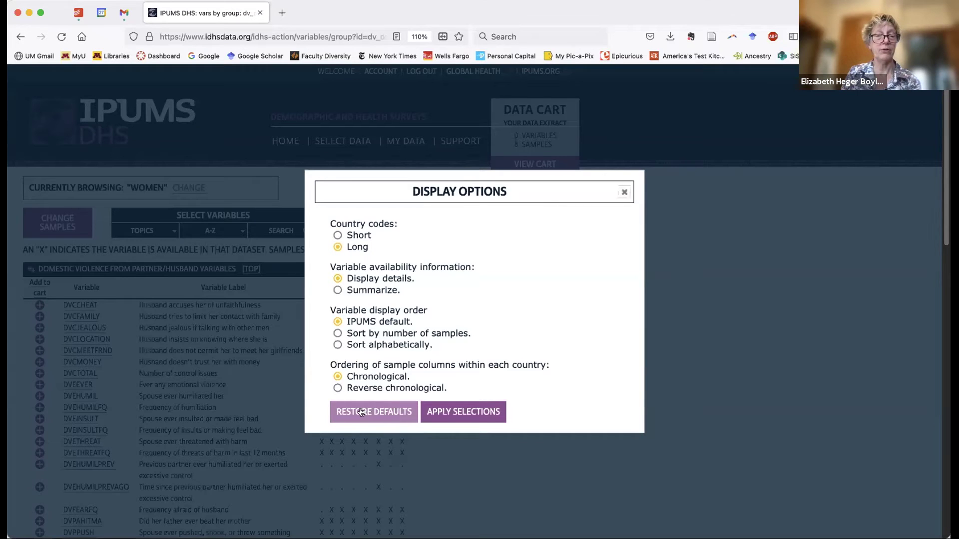
left_click(456, 412)
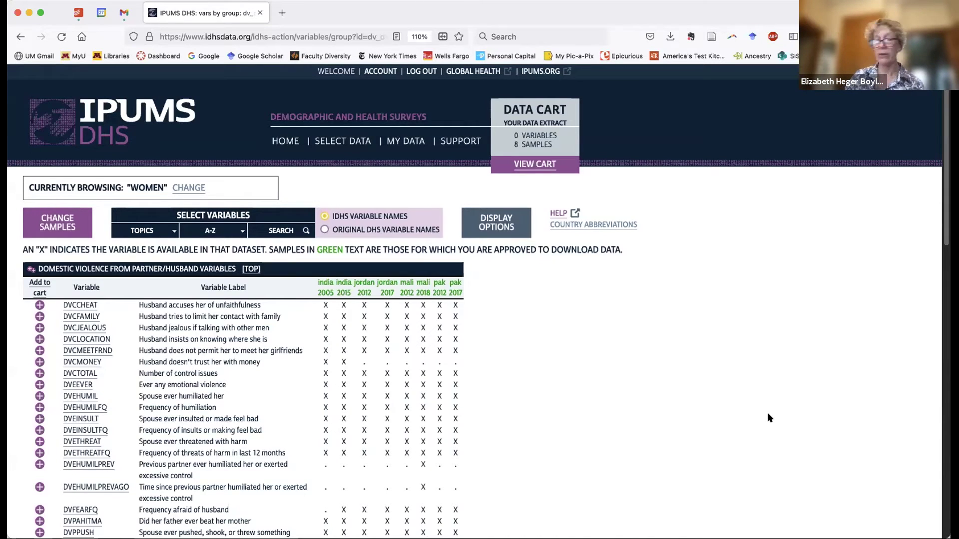
- Add DVCCHEAT and then the entire group of domestic violence from partner/husband variables to the data cart
left_click(40, 306)
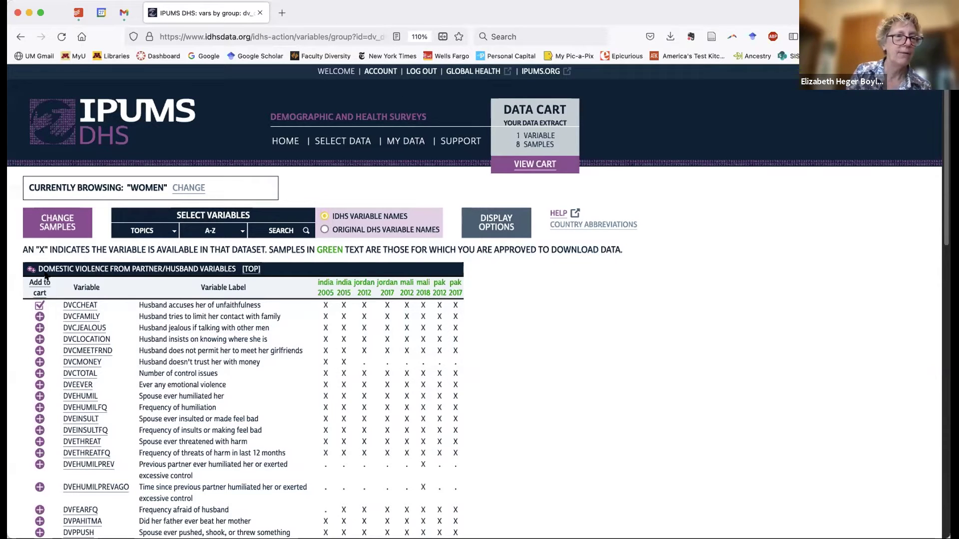
mouse_move(33, 244)
left_mouse_down()
mouse_move(11, 258)
mouse_move(39, 277)
left_mouse_up()
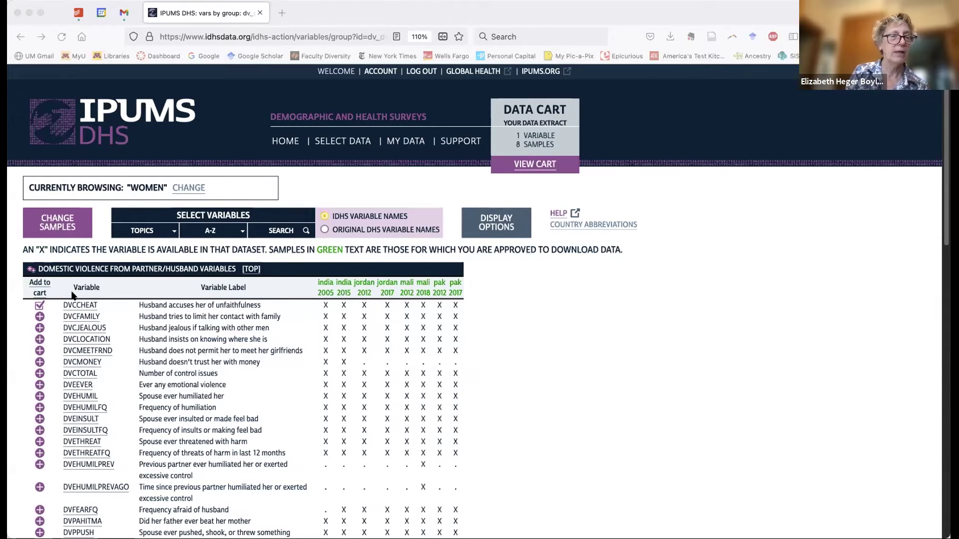
left_click(29, 273)
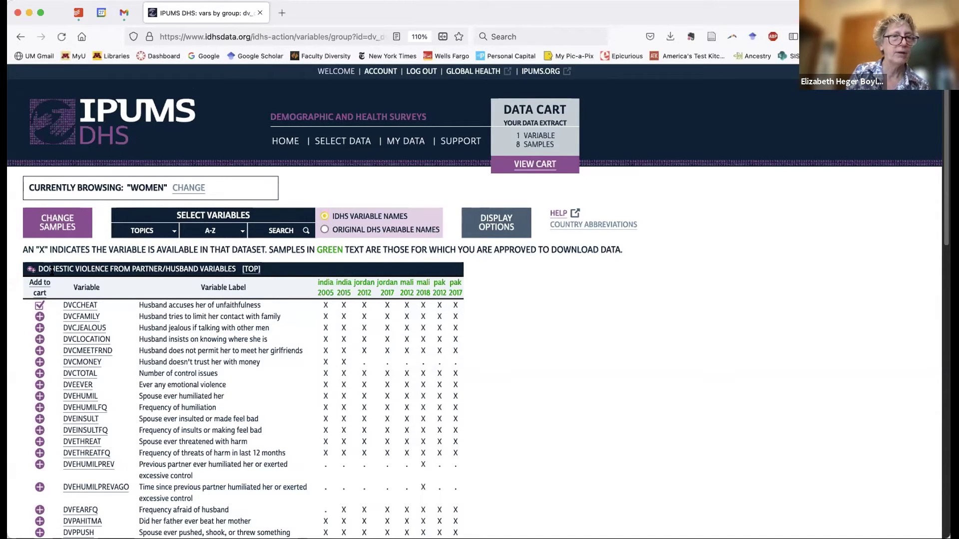
left_click(30, 270)
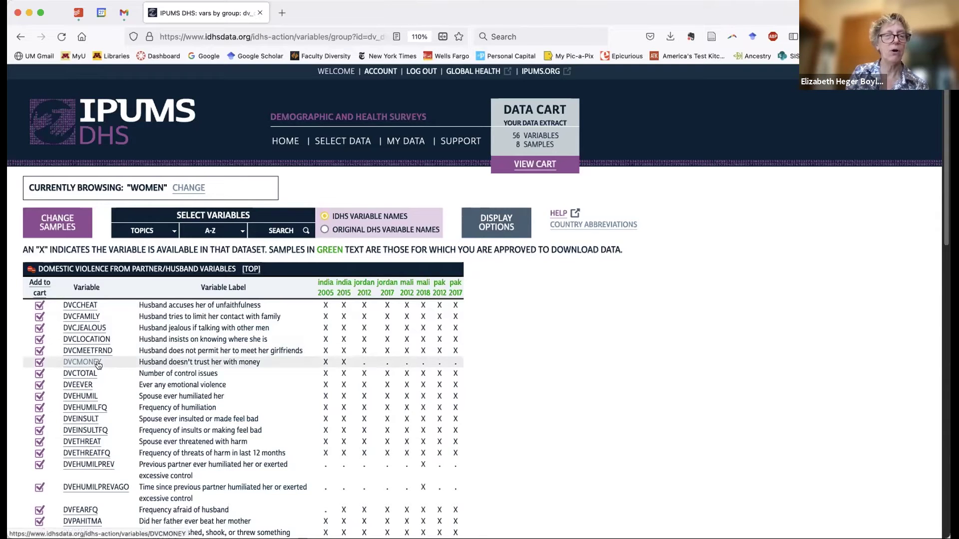
- Remove the sparsely available variables DVCMONEY, DVEHUMILPREVAGO and DVEHUMILPREV from the data cart
scroll(98, 366, "down", 3)
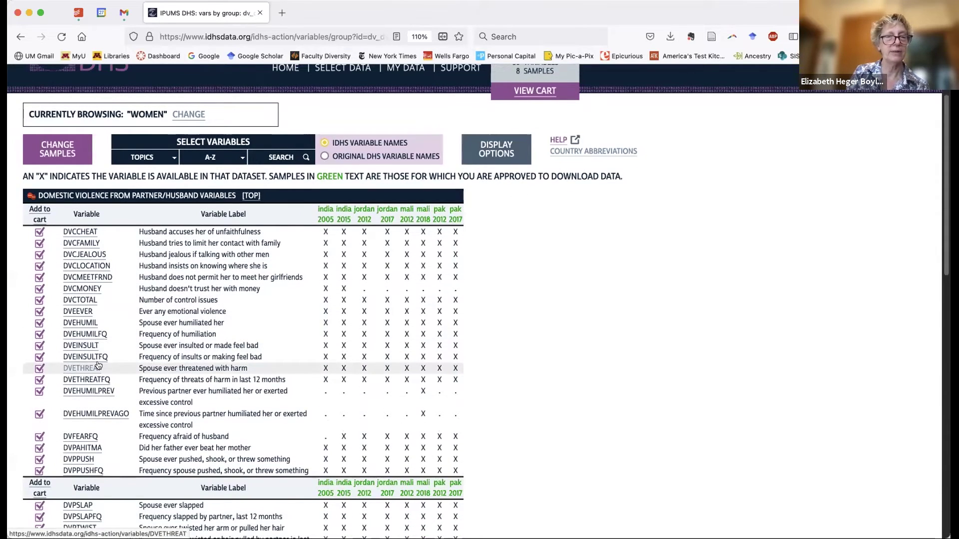
left_click(39, 289)
left_click(39, 414)
left_click(39, 392)
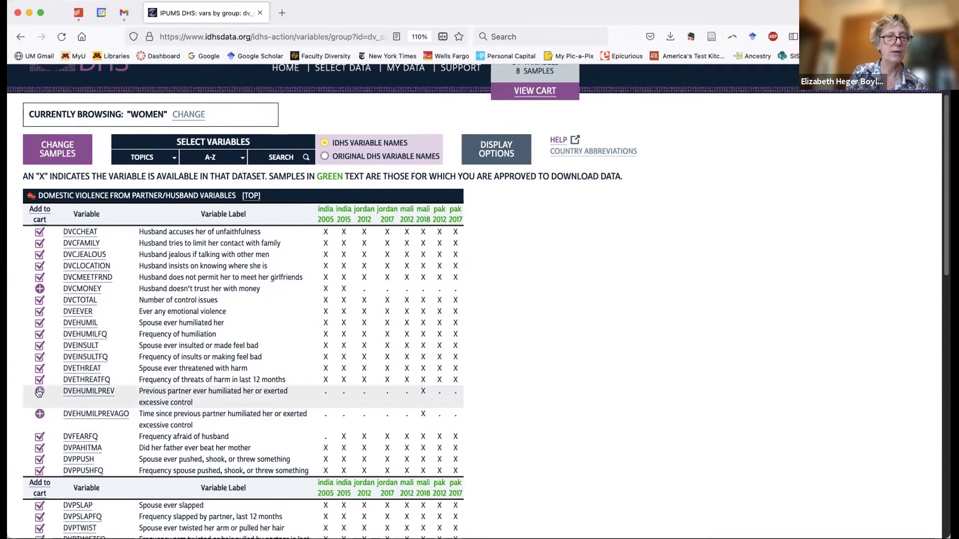
scroll(191, 403, "down", 5)
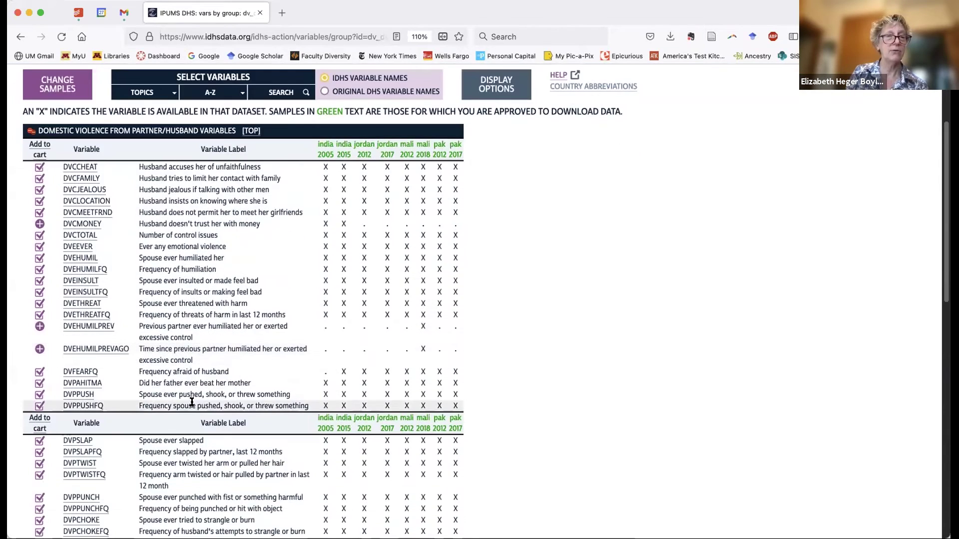
scroll(203, 408, "up", 6)
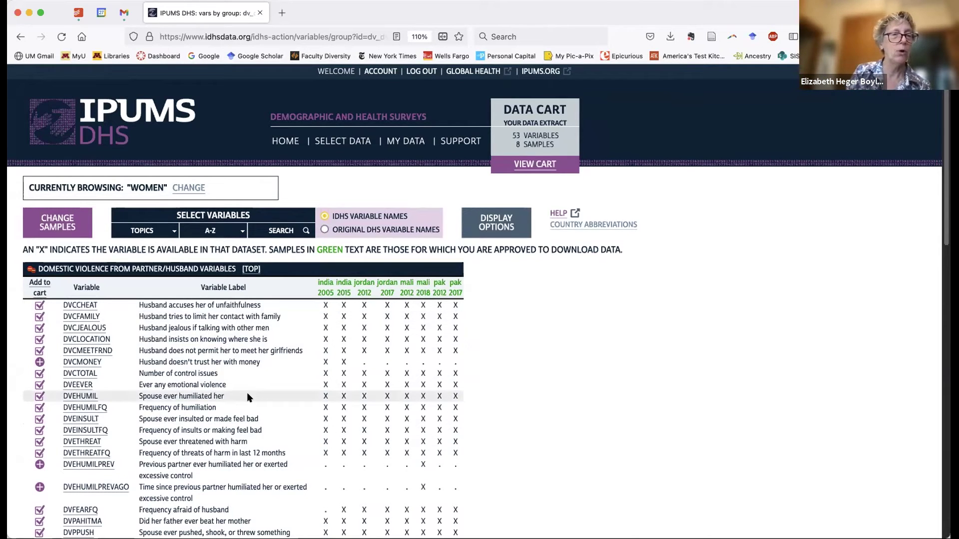
- List the Core Demographic variables within the Demographic topic to see which ones are preselected
mouse_move(161, 232)
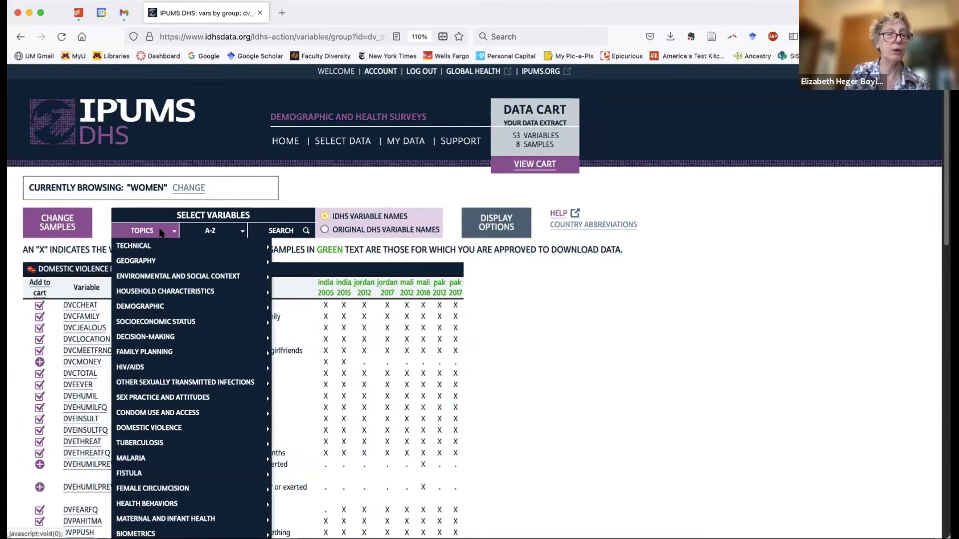
mouse_move(265, 306)
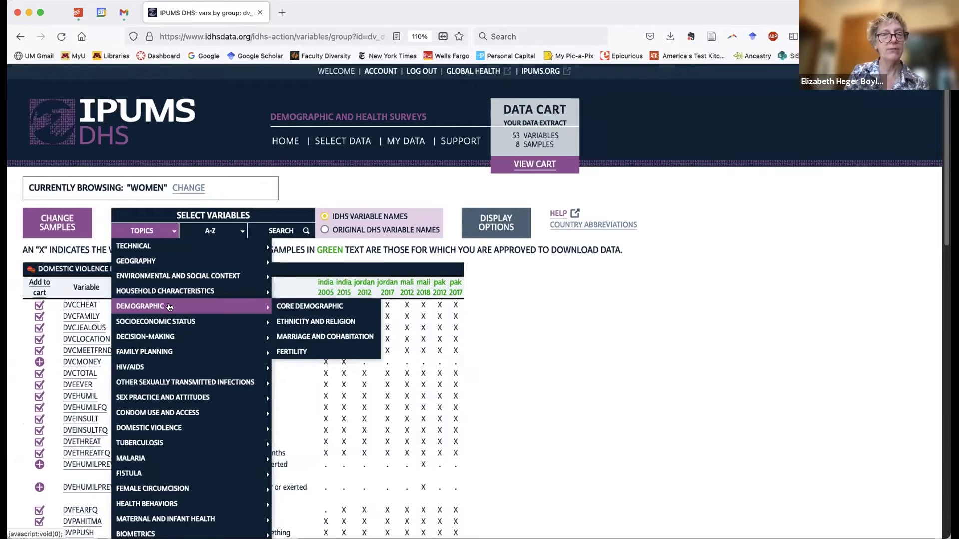
left_click(292, 307)
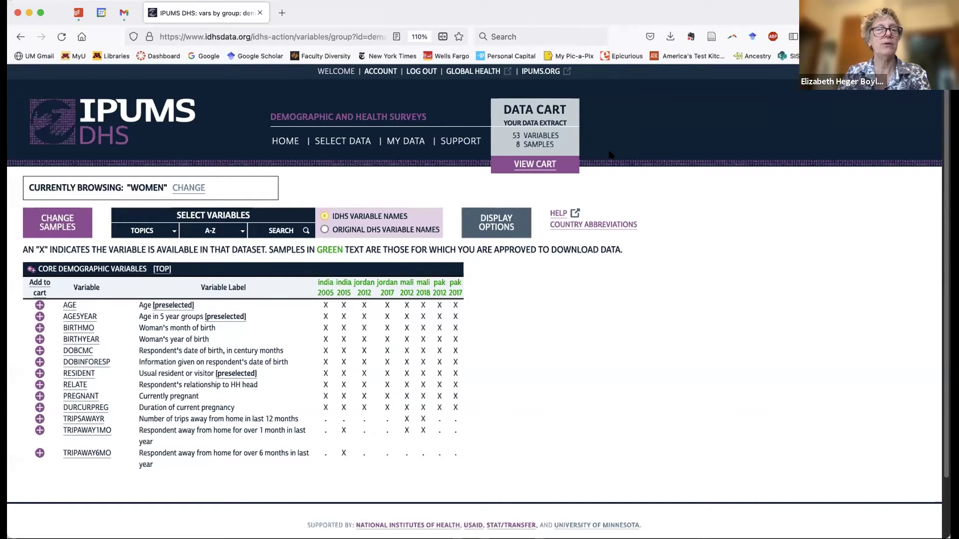
- Open the data cart and review the preselected and added variables with their availability across the samples
left_click(545, 165)
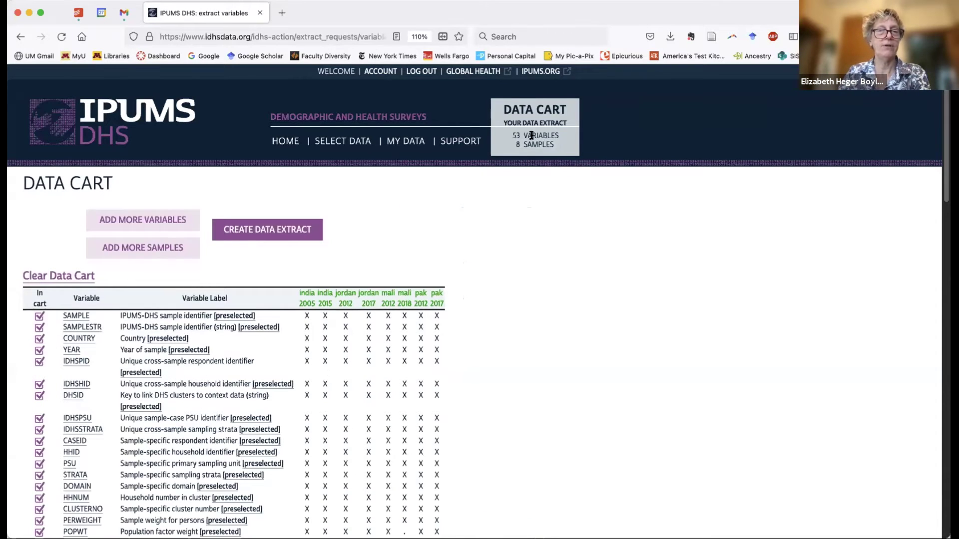
scroll(378, 352, "down", 2)
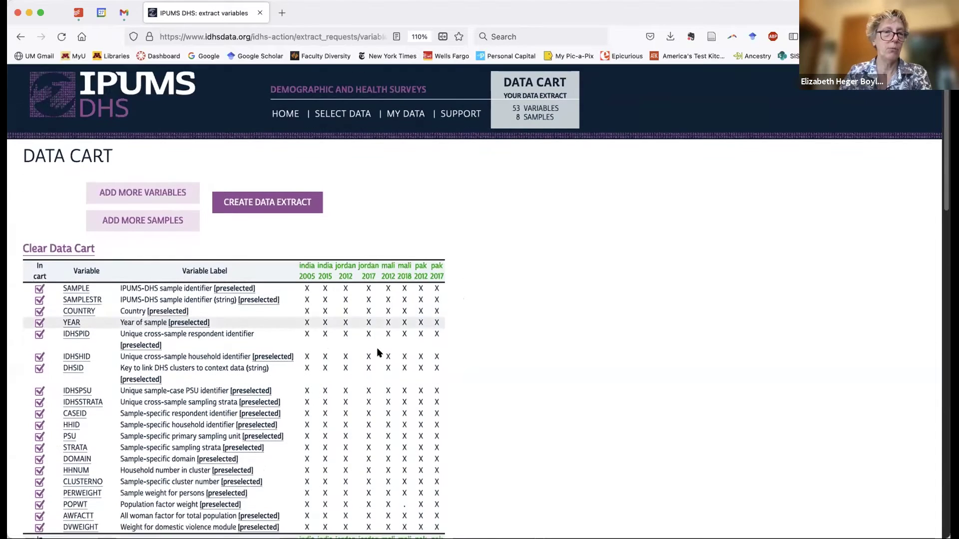
scroll(377, 352, "down", 4)
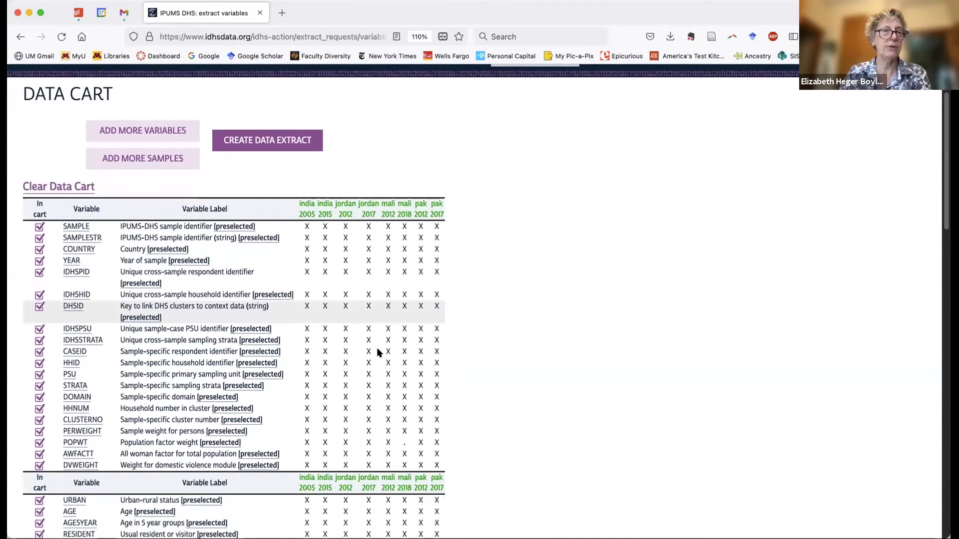
scroll(378, 352, "down", 1)
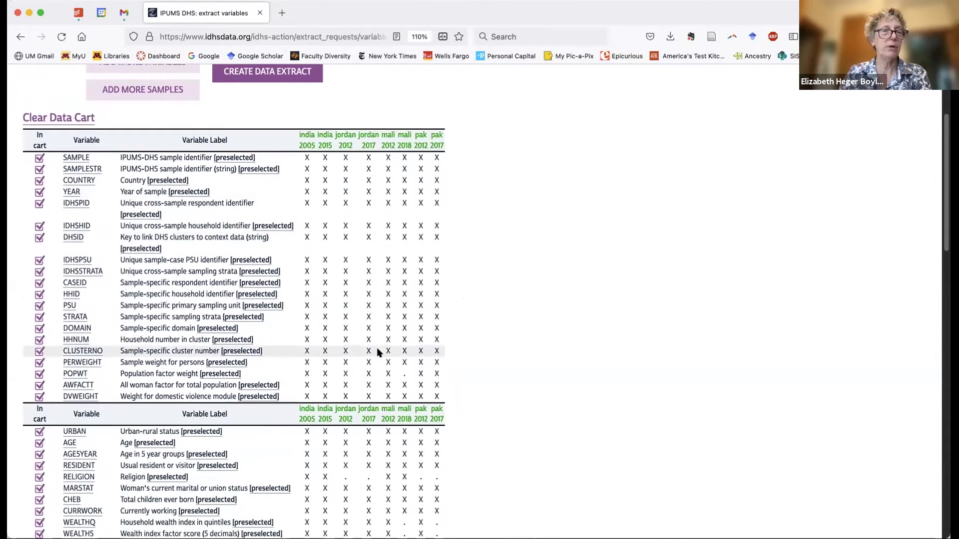
scroll(378, 352, "down", 1)
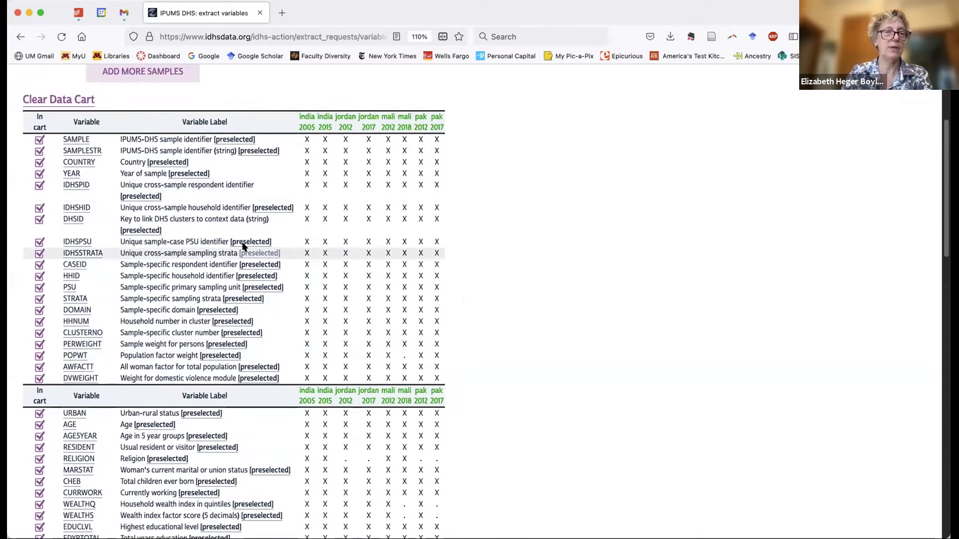
scroll(350, 348, "down", 5)
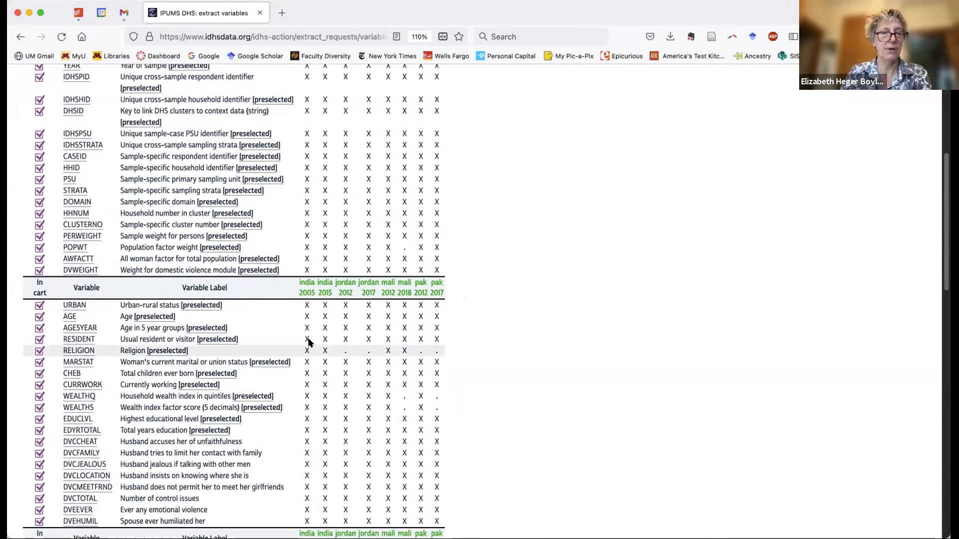
- Examine the preselected identifier and weight variables at the start of the data cart list
scroll(266, 367, "up", 2)
scroll(267, 367, "up", 8)
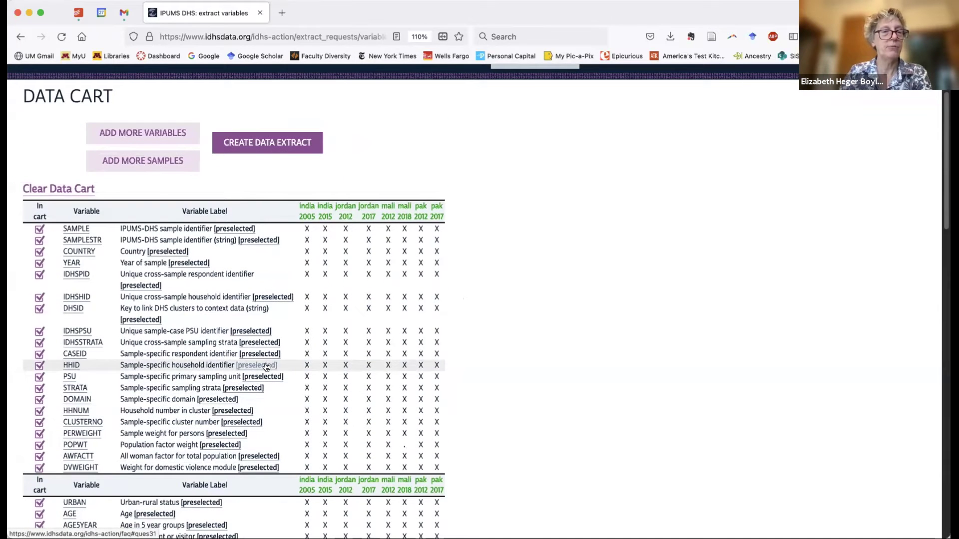
scroll(200, 440, "down", 3)
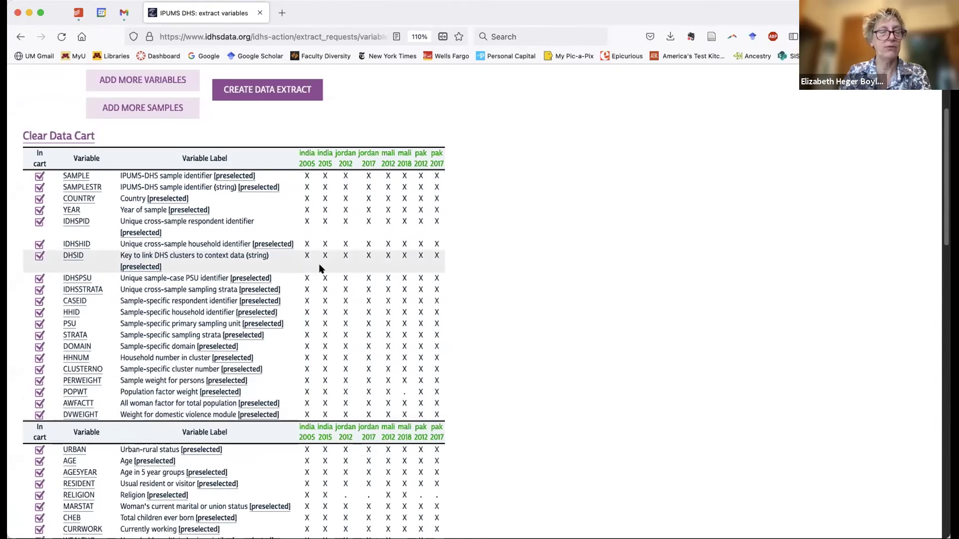
scroll(319, 268, "down", 3)
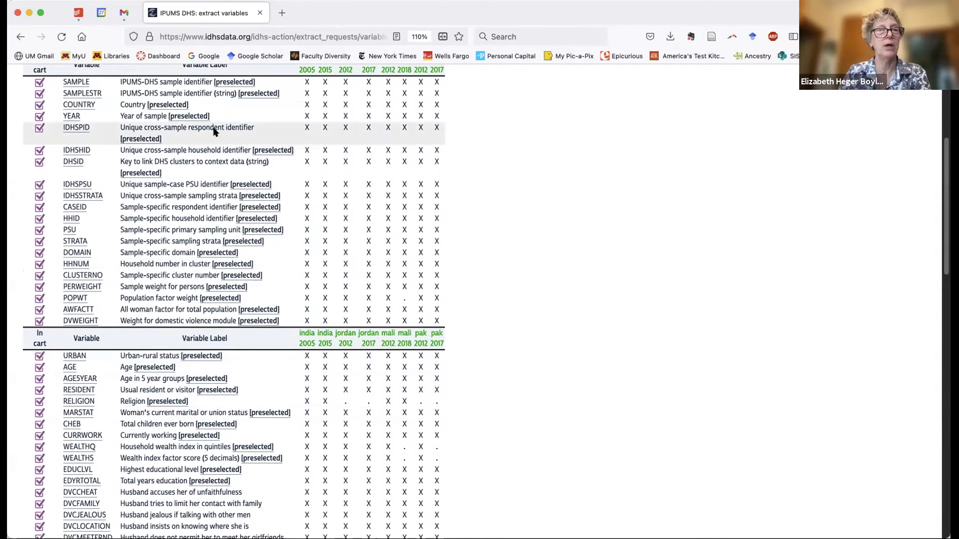
scroll(374, 178, "up", 3)
scroll(372, 178, "up", 2)
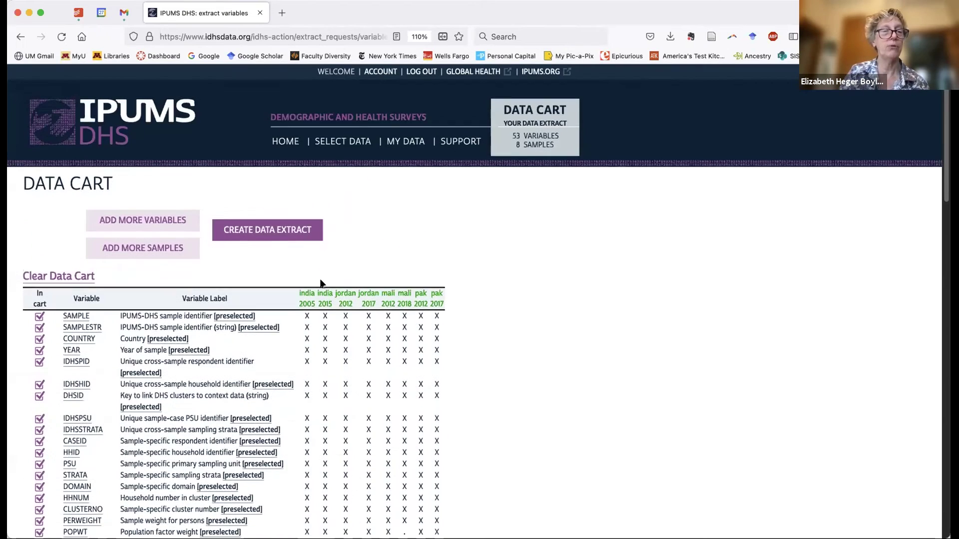
- Return to variable selection and run an advanced variable search with slap* as the term that must be included
left_click(21, 37)
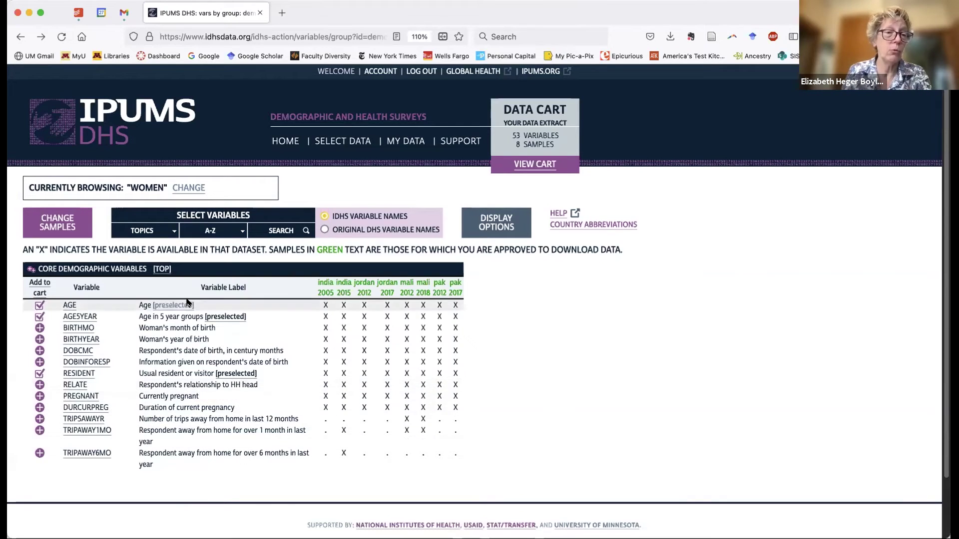
left_click(149, 232)
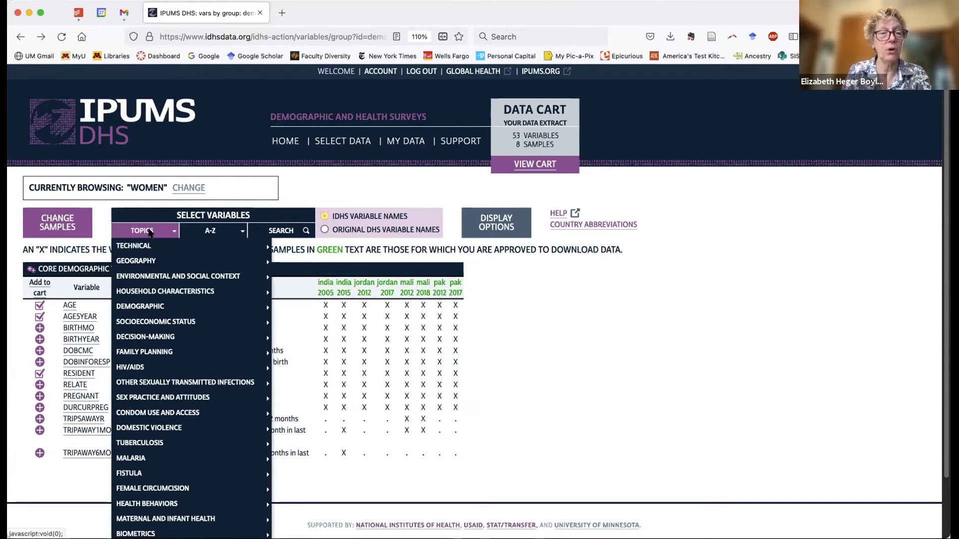
left_click(281, 231)
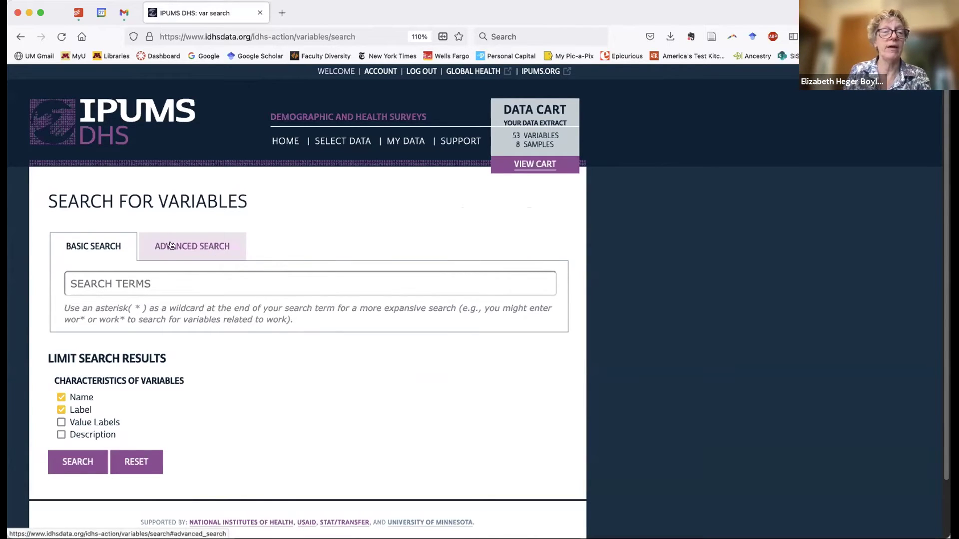
left_click(214, 247)
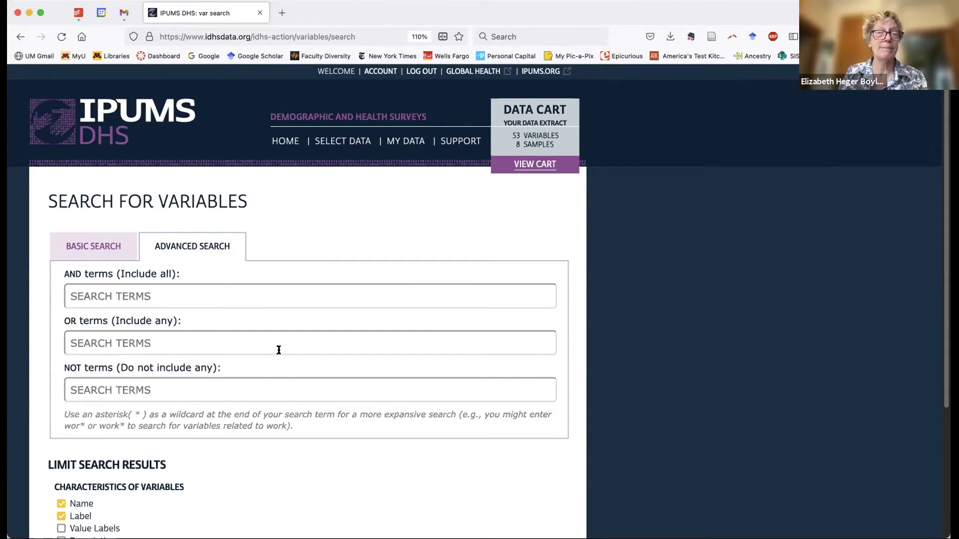
left_click(278, 297)
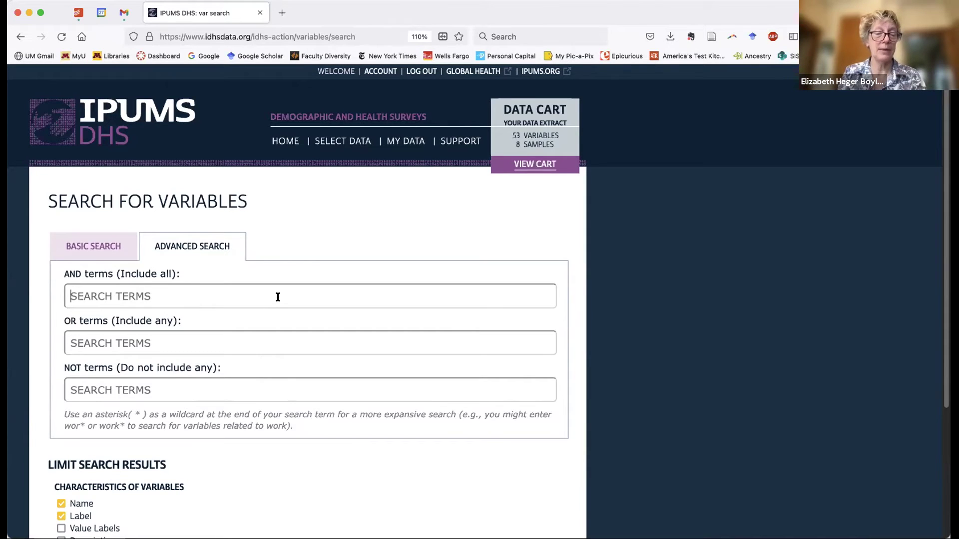
type("slap")
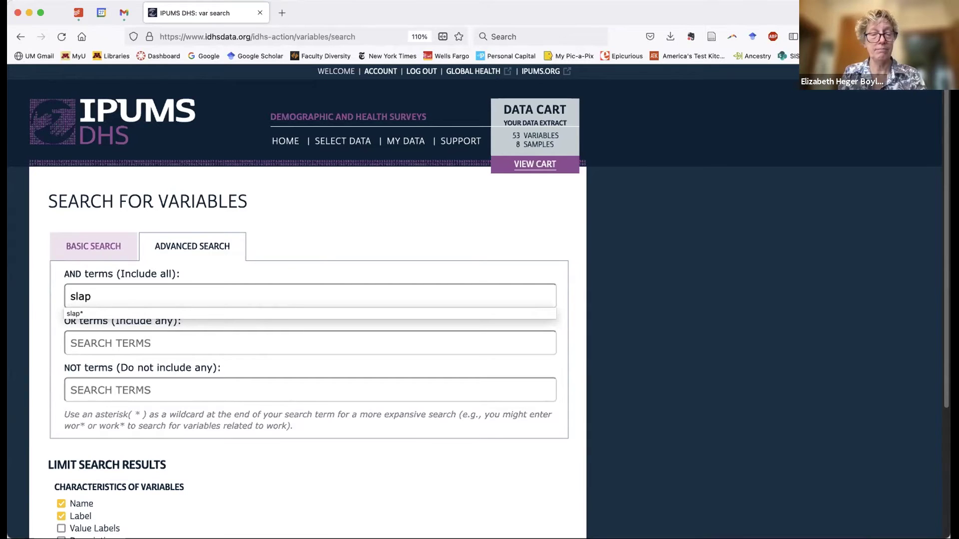
type("*")
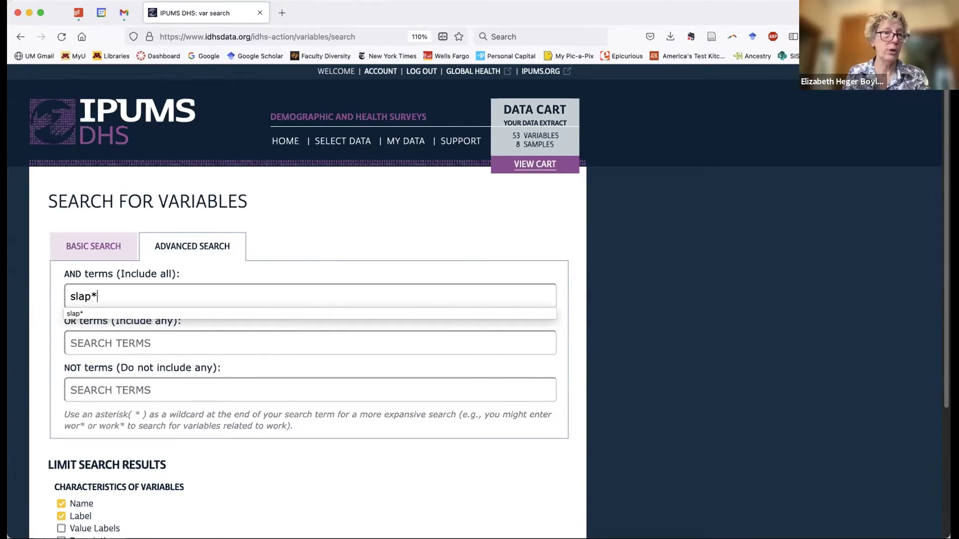
key("Return")
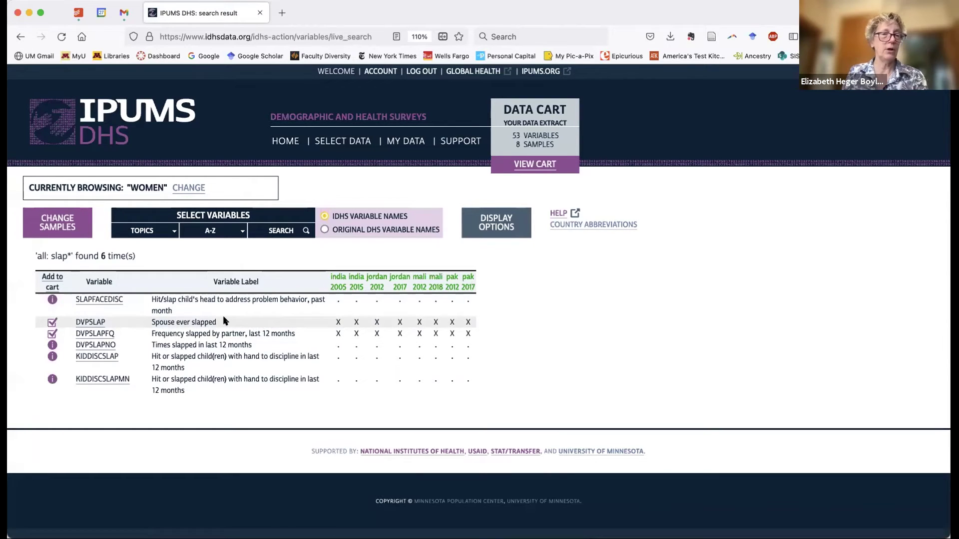
- Remove DVPSLAP from the data cart and add it back from the search results
left_click(52, 322)
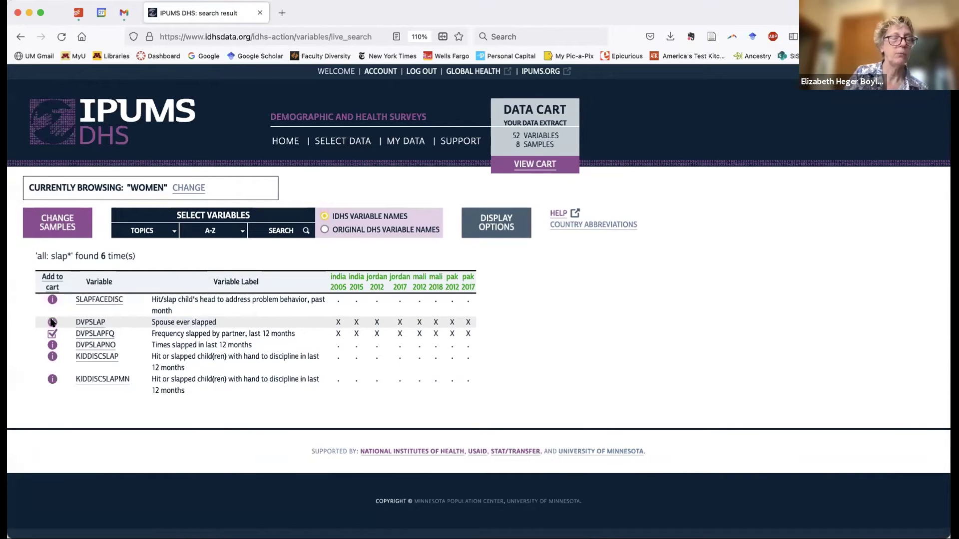
left_click(52, 322)
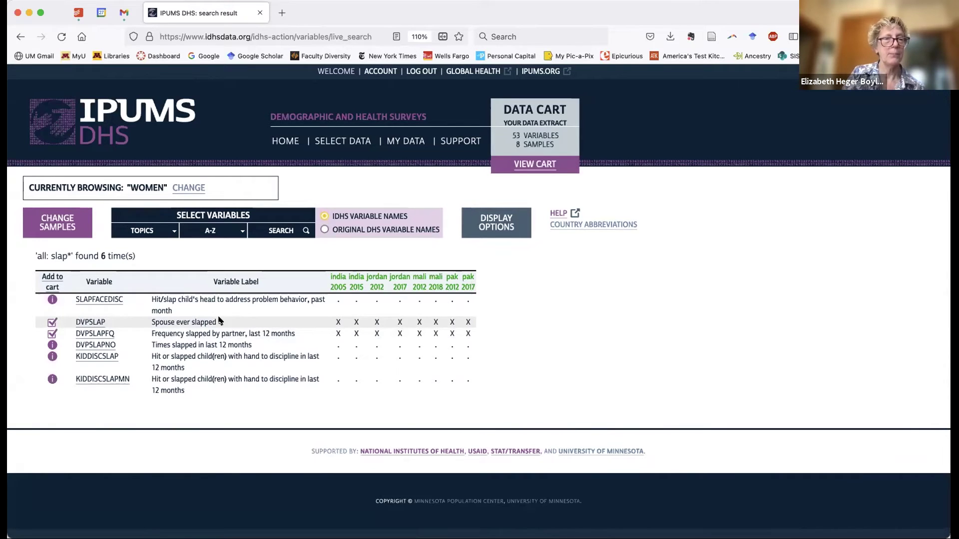
mouse_move(51, 298)
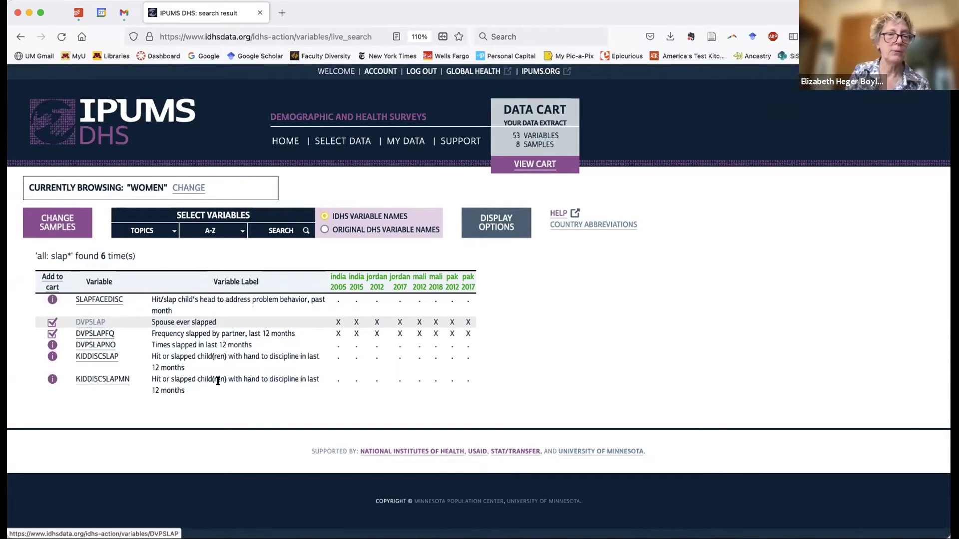
- Open the DVPSLAP variable page and show its codes and frequencies as case counts per sample
left_click(88, 322)
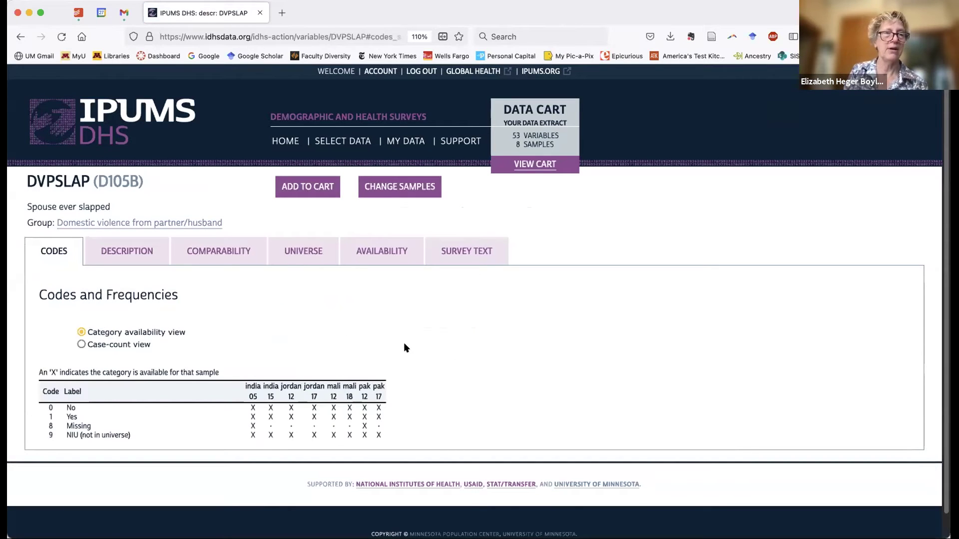
left_click(20, 37)
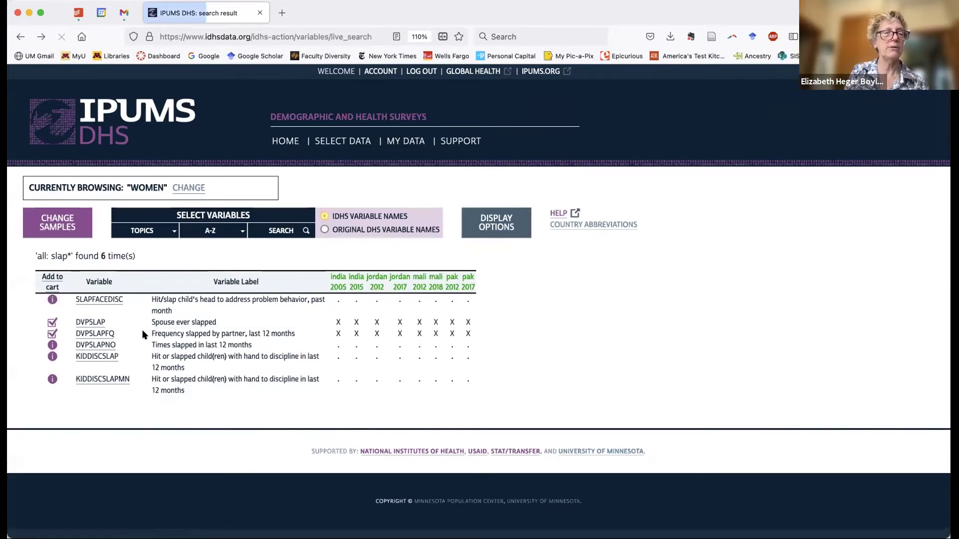
left_click(95, 322)
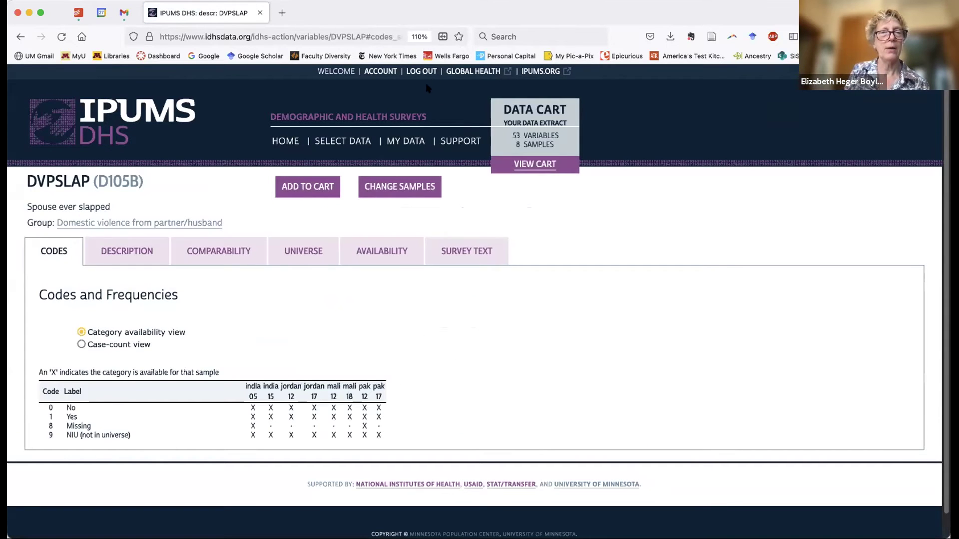
mouse_move(233, 224)
left_mouse_down()
mouse_move(56, 229)
mouse_move(11, 246)
mouse_move(131, 268)
mouse_move(617, 243)
mouse_move(496, 228)
mouse_move(189, 228)
left_mouse_up()
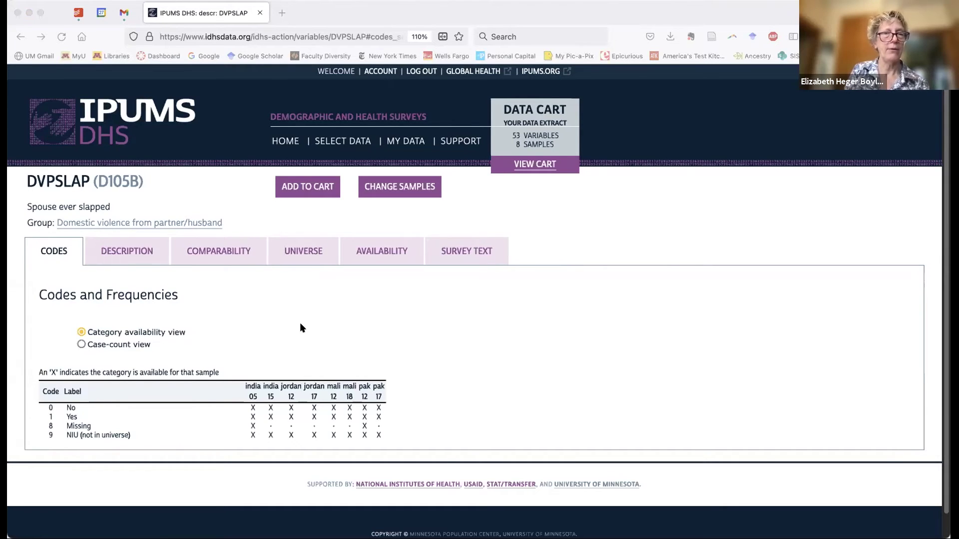
left_click(80, 347)
left_click(80, 345)
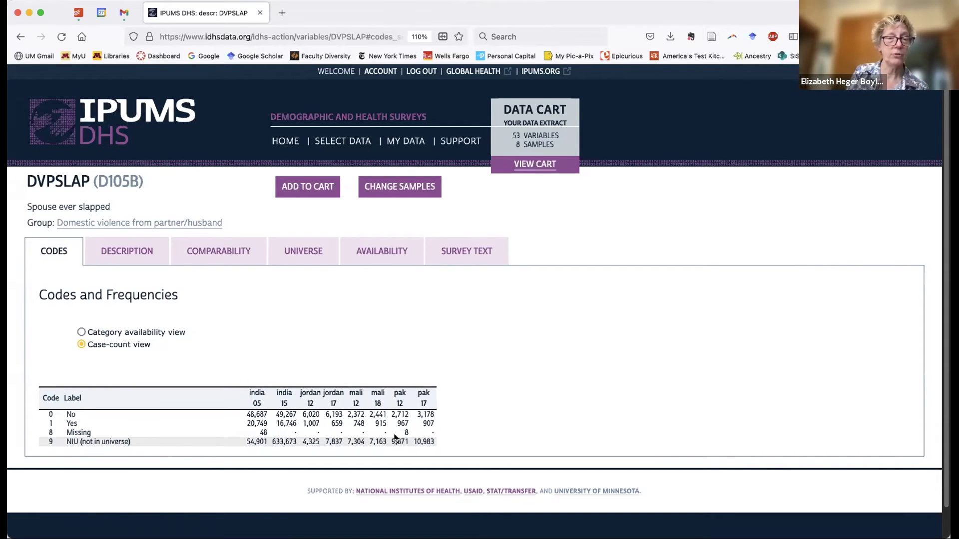
- Read the universe statements of DVPSLAP to compare which women were asked in each sample
left_click(307, 253)
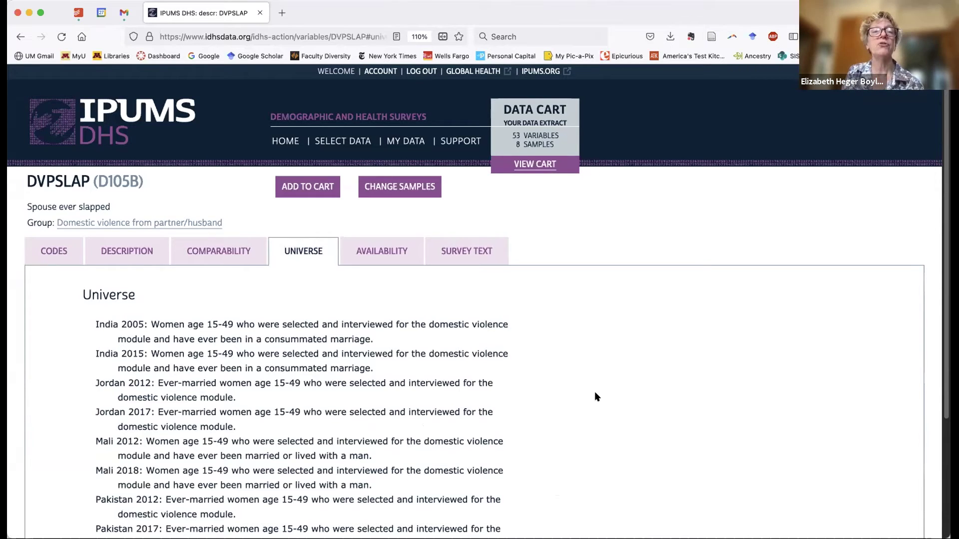
scroll(596, 397, "down", 1)
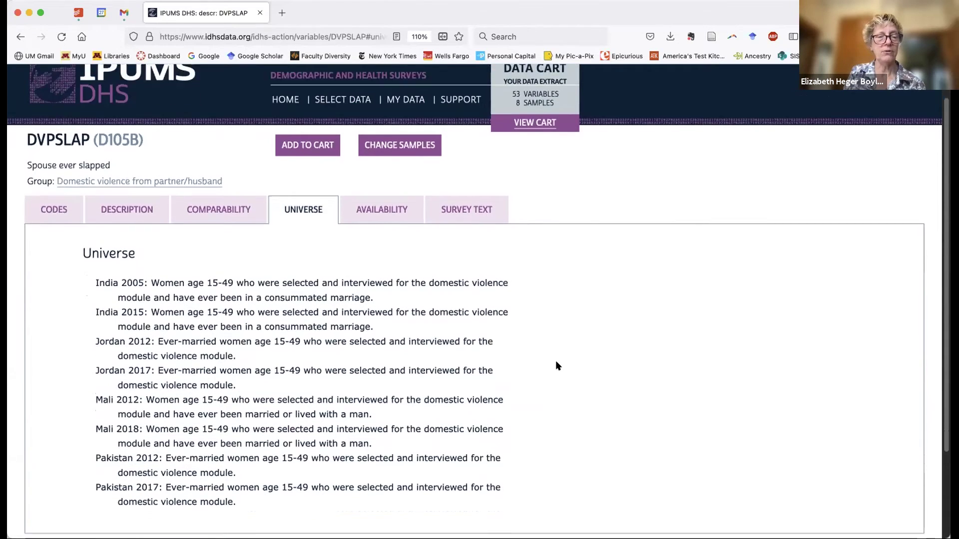
scroll(557, 366, "down", 2)
scroll(558, 366, "up", 1)
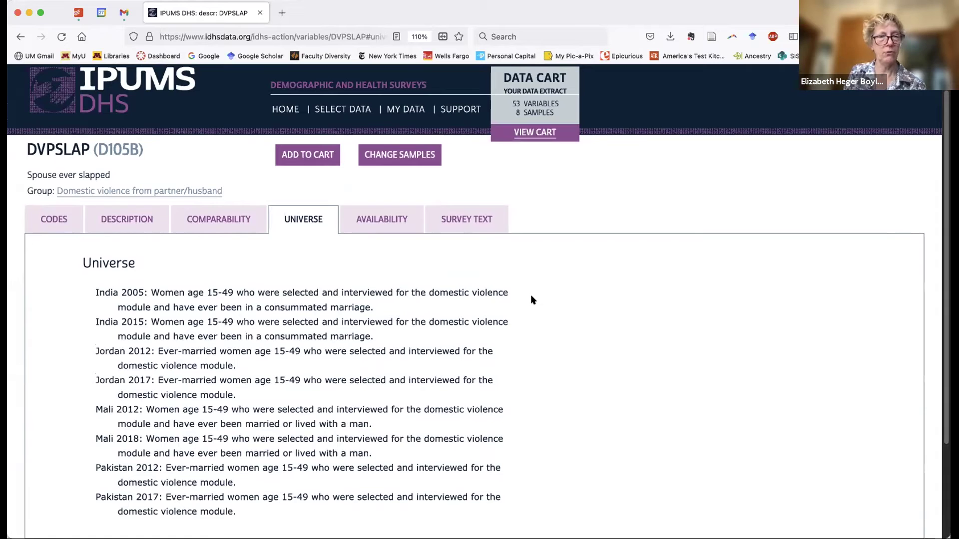
scroll(531, 297, "up", 1)
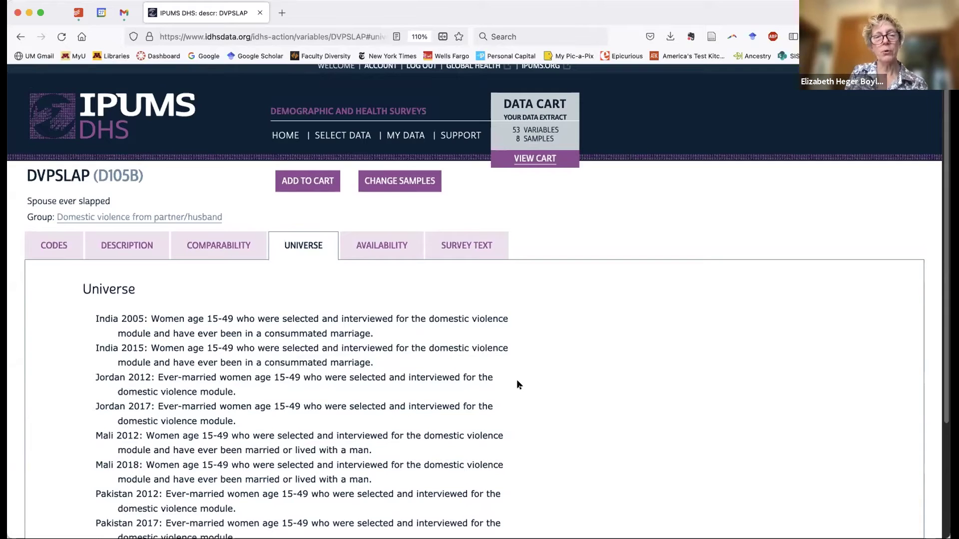
scroll(517, 381, "down", 3)
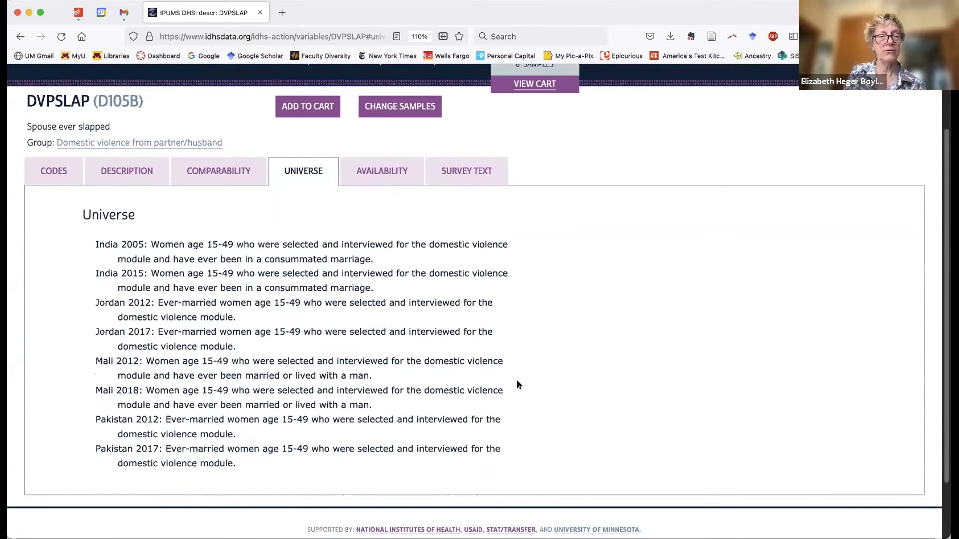
scroll(516, 384, "up", 2)
scroll(516, 384, "up", 1)
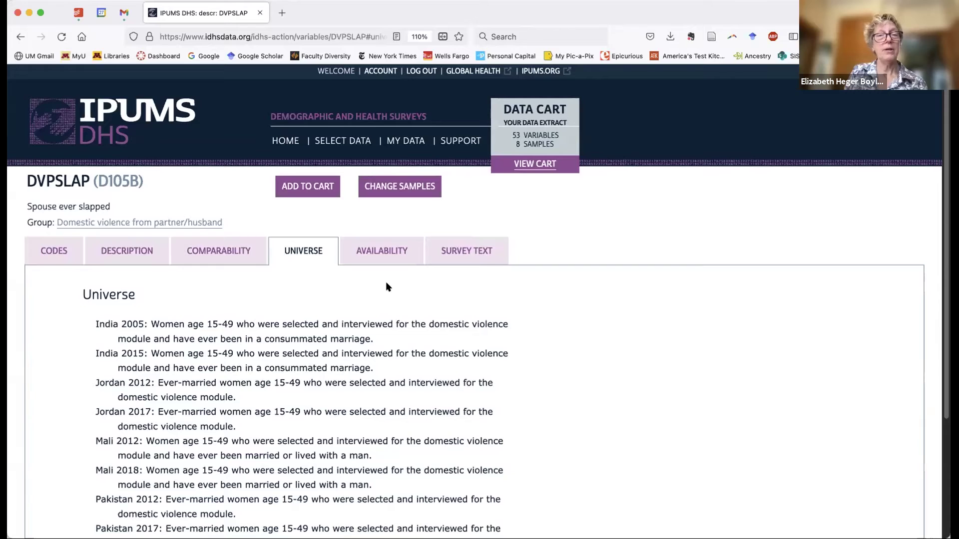
- Read the survey text of DVPSLAP, comparing the question wording in the India 2005 and India 2015 forms
left_click(460, 253)
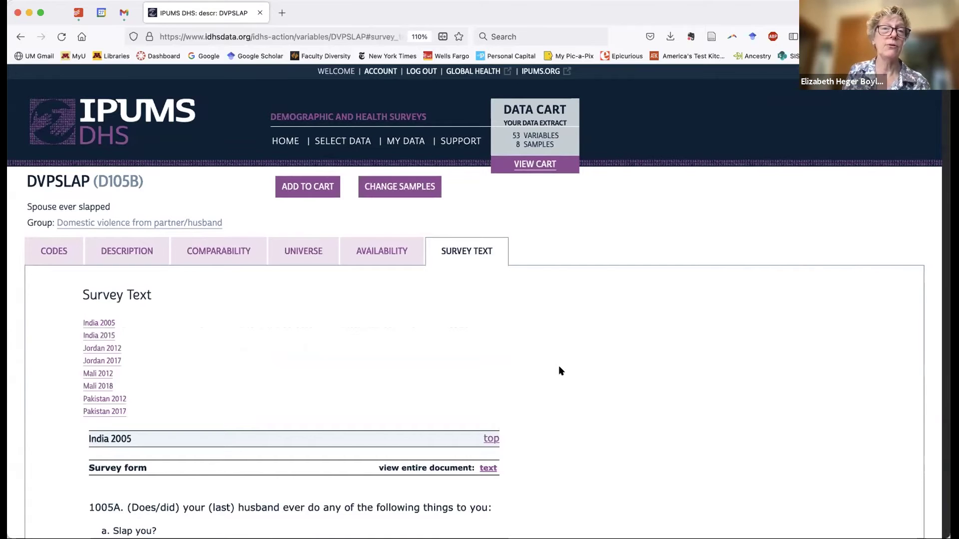
scroll(560, 371, "down", 2)
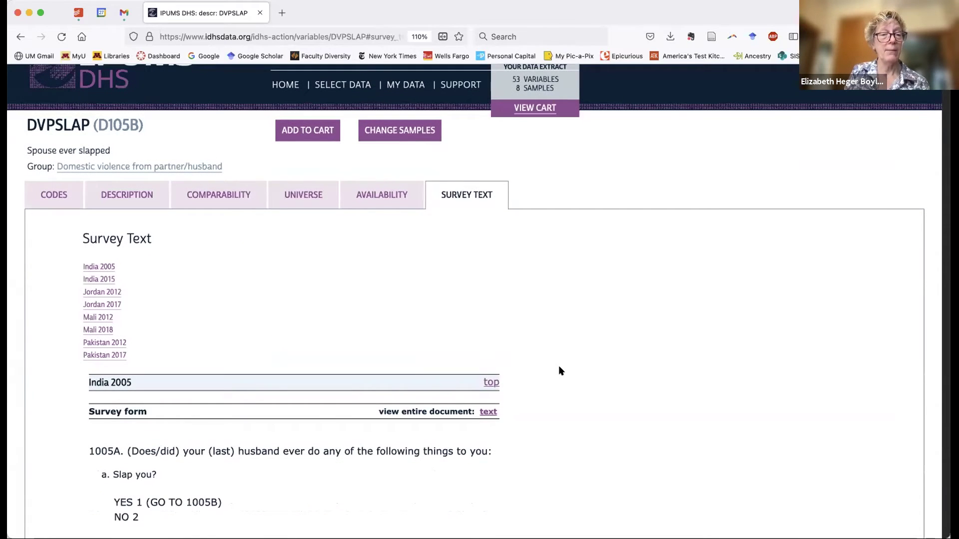
scroll(559, 370, "down", 3)
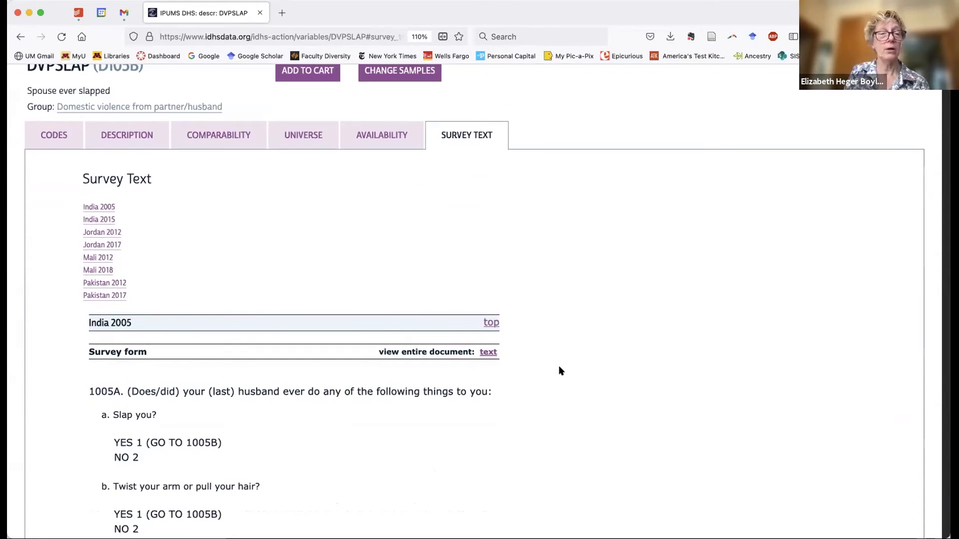
scroll(559, 371, "down", 3)
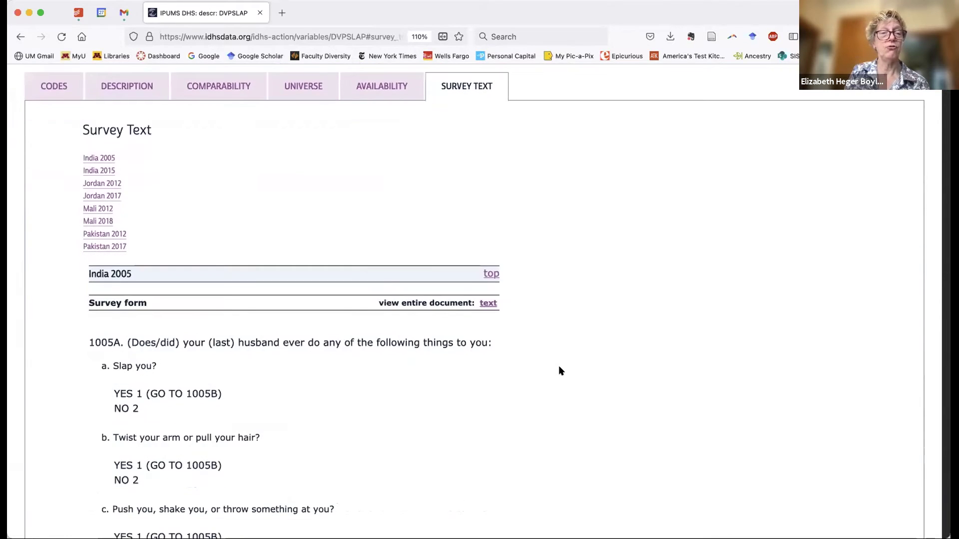
scroll(559, 370, "down", 3)
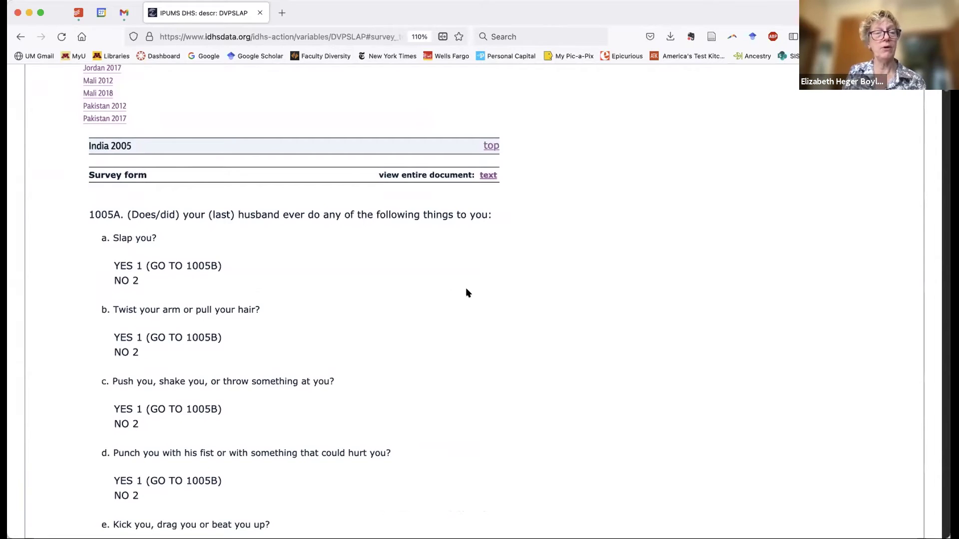
scroll(449, 285, "down", 1)
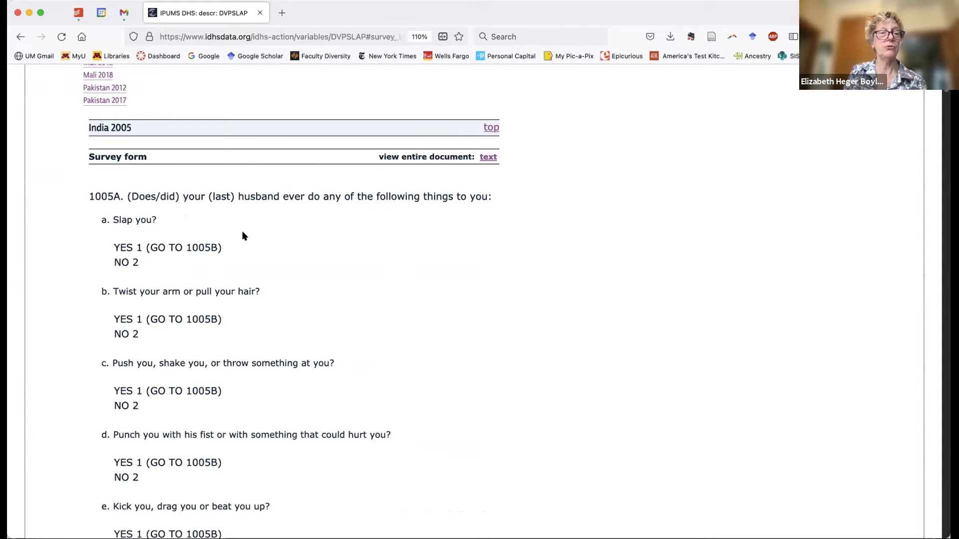
scroll(327, 305, "down", 6)
scroll(327, 303, "down", 10)
scroll(328, 304, "down", 10)
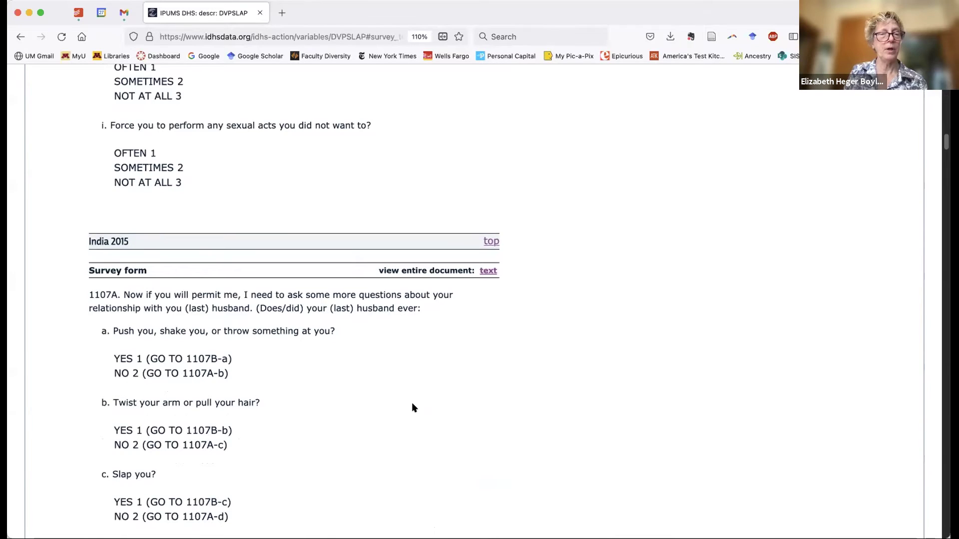
scroll(413, 408, "down", 3)
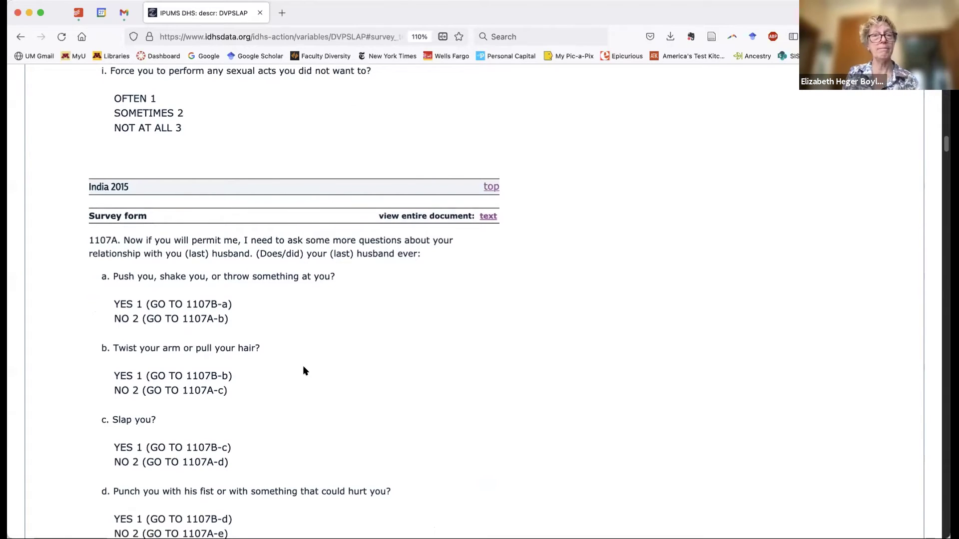
scroll(304, 369, "down", 2)
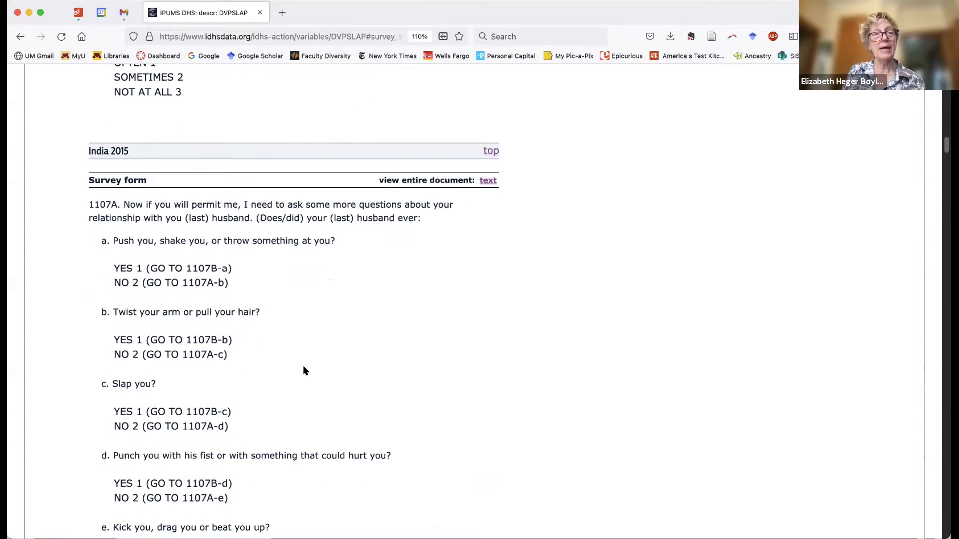
- Look through the India 2015 violence questions in the survey text and read the comparability notes of DVPSLAP
scroll(303, 370, "down", 20)
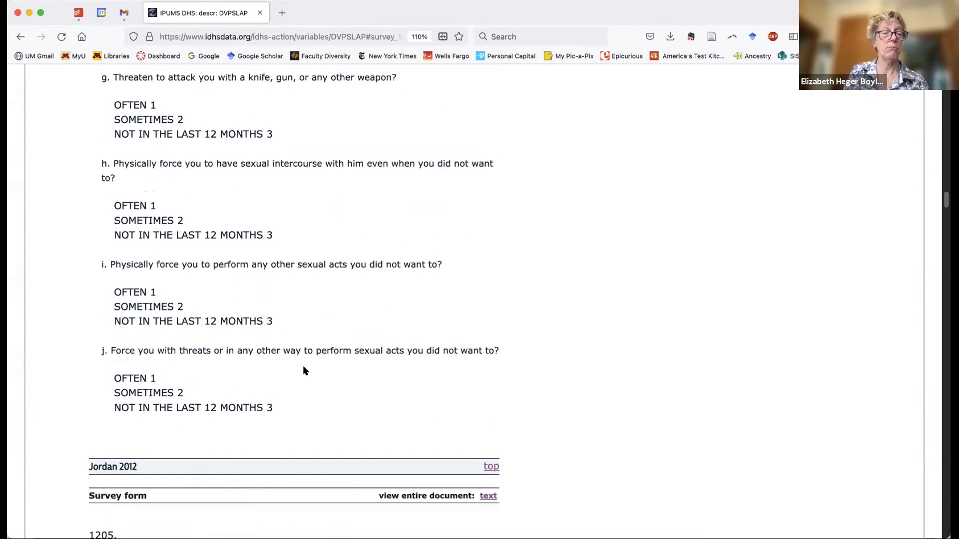
scroll(303, 370, "down", 20)
scroll(304, 370, "up", 8)
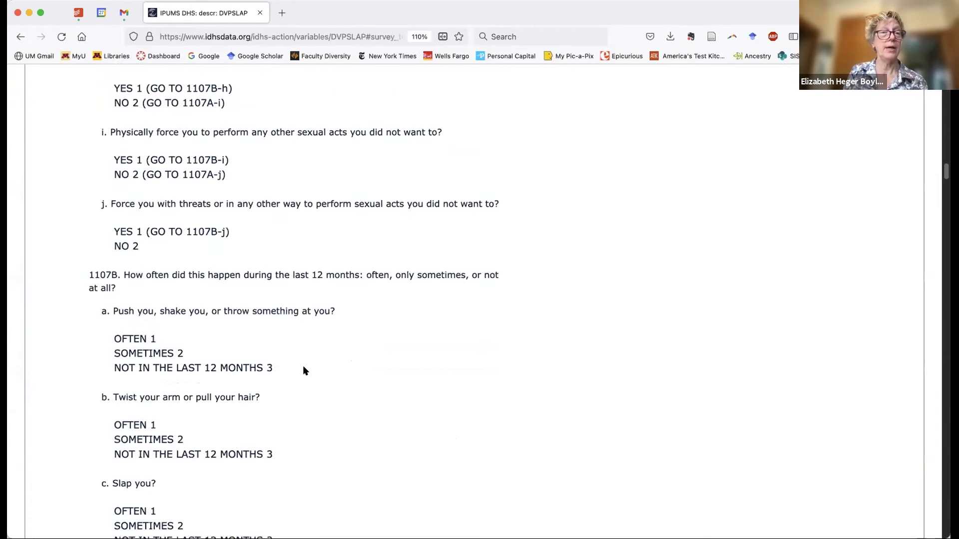
scroll(304, 371, "up", 15)
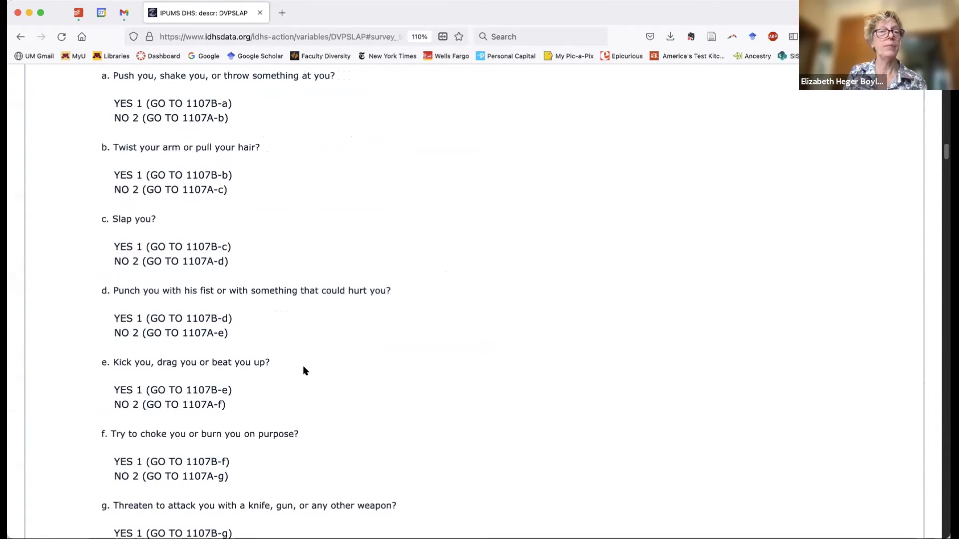
scroll(303, 369, "up", 10)
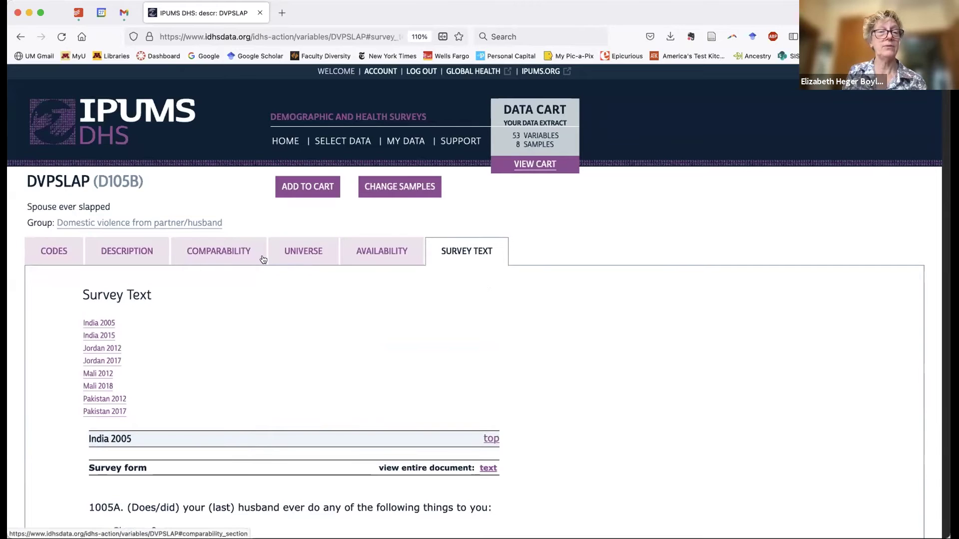
left_click(211, 247)
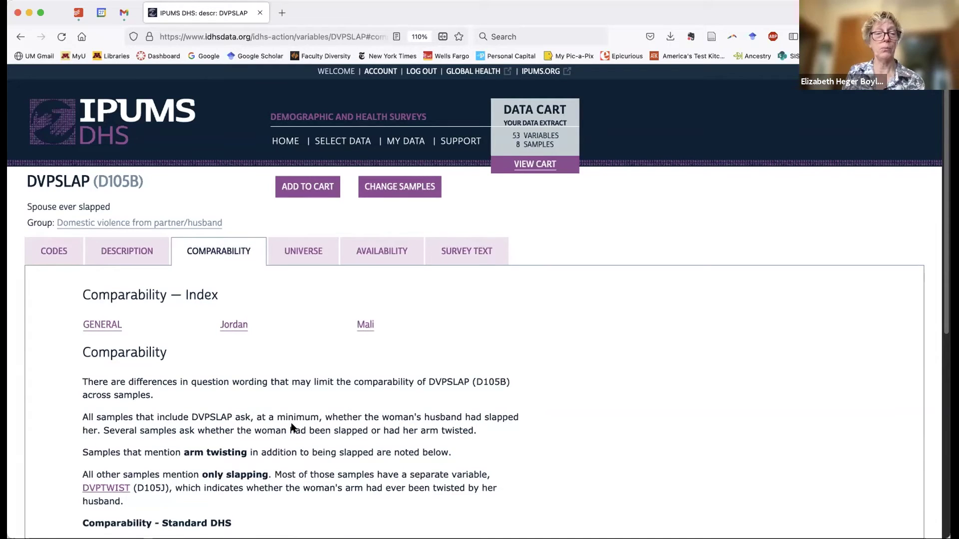
- Return to the survey text of DVPSLAP and open the entire India 2005 survey form
left_click(480, 247)
scroll(453, 326, "down", 3)
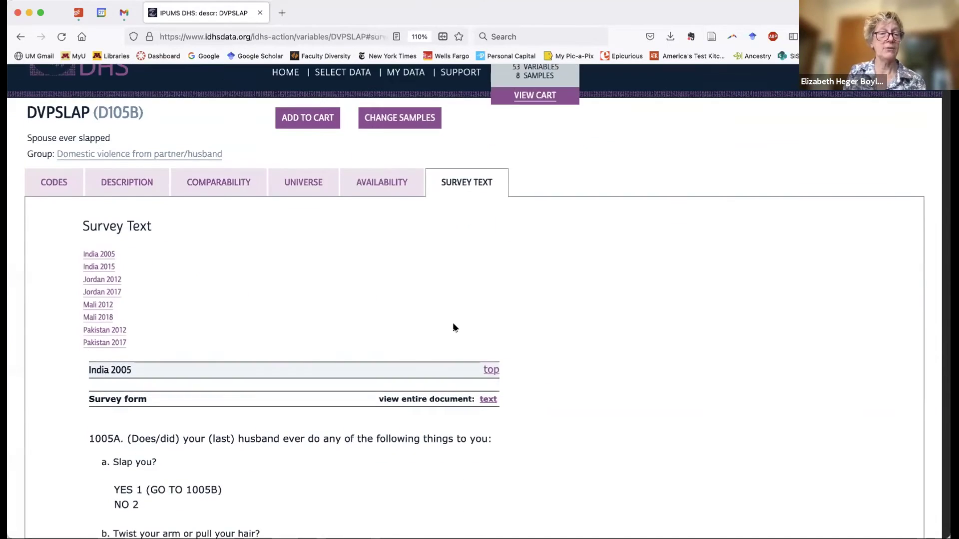
scroll(623, 446, "down", 3)
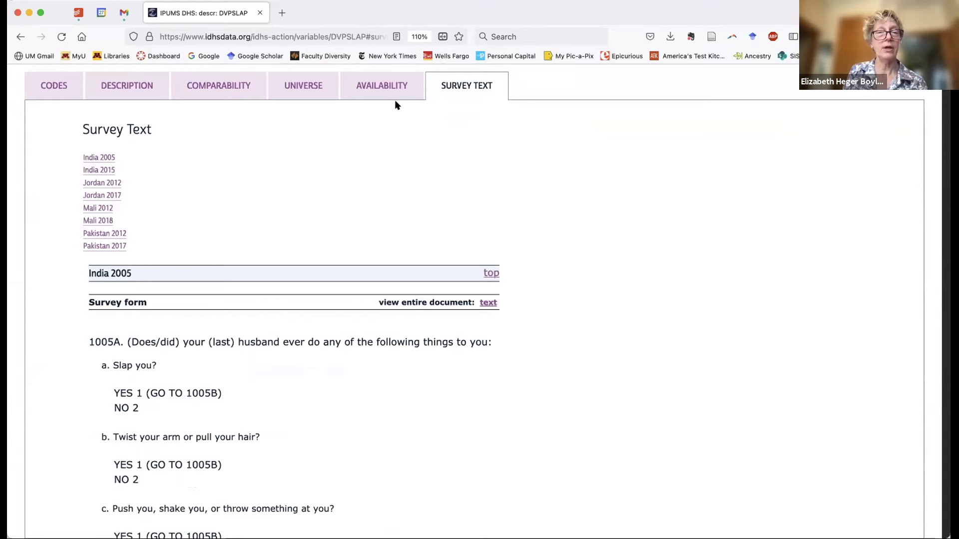
left_click_drag(522, 300, 481, 297)
mouse_move(381, 282)
left_mouse_down()
mouse_move(387, 322)
mouse_move(453, 325)
mouse_move(508, 291)
left_mouse_up()
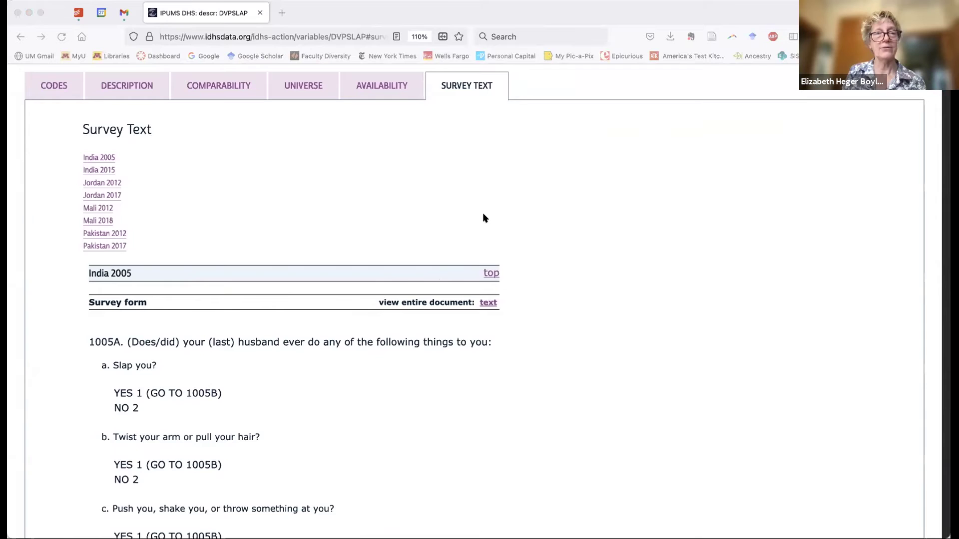
left_click(487, 302)
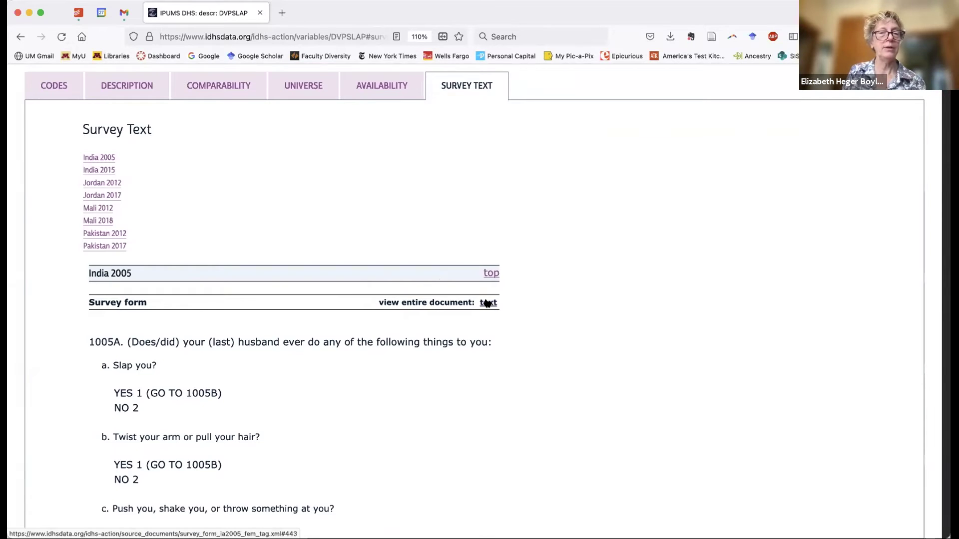
left_click(489, 303)
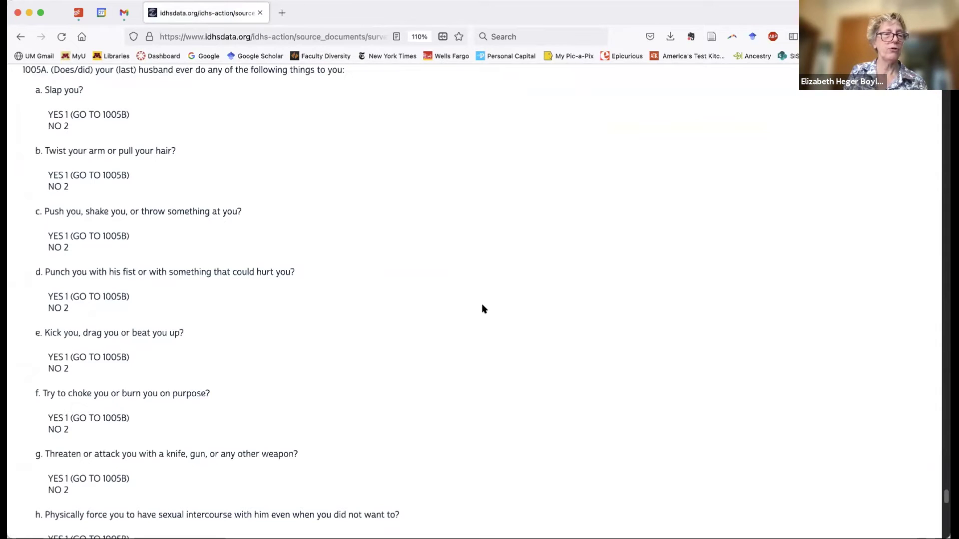
- Read the questions around 1005A in the full India 2005 form for their context, and return to the DVPSLAP page
scroll(483, 309, "up", 3)
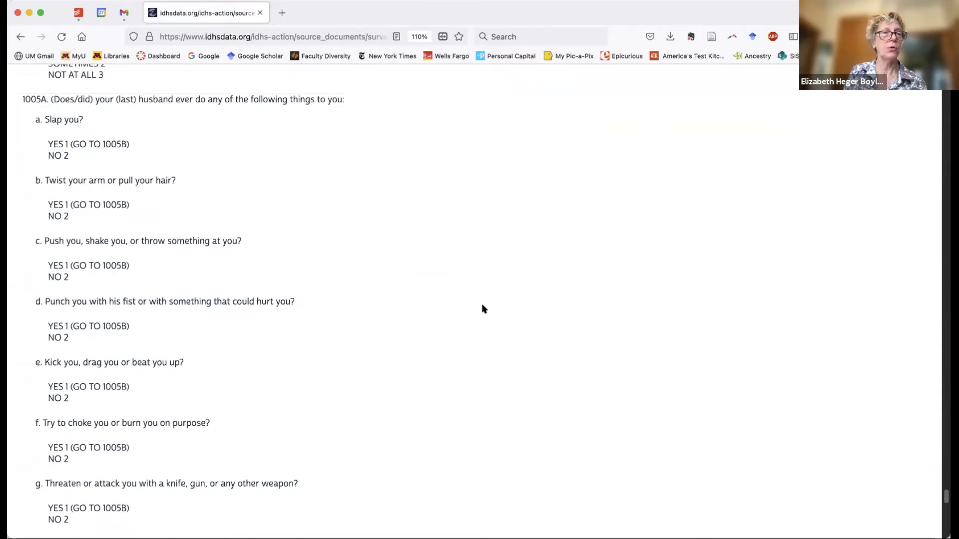
scroll(483, 308, "up", 3)
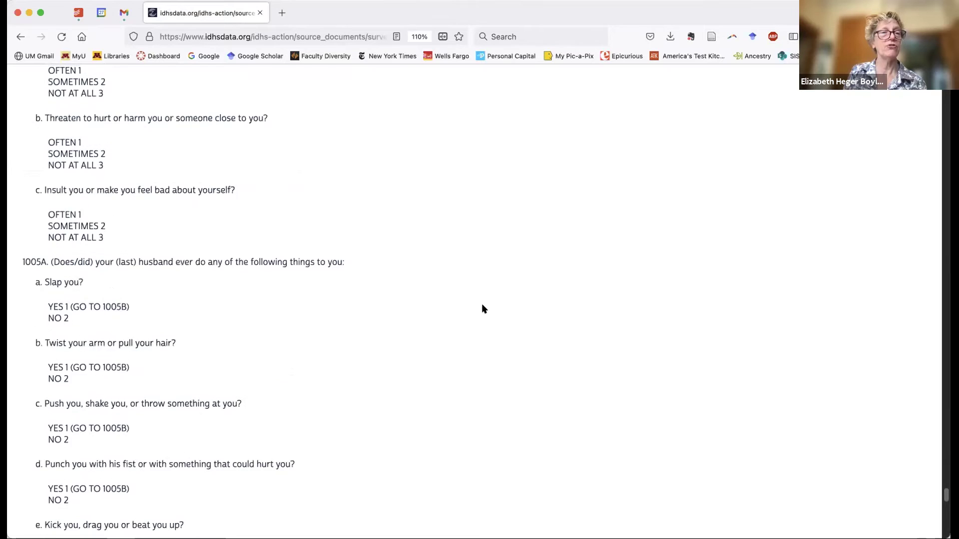
scroll(482, 309, "down", 6)
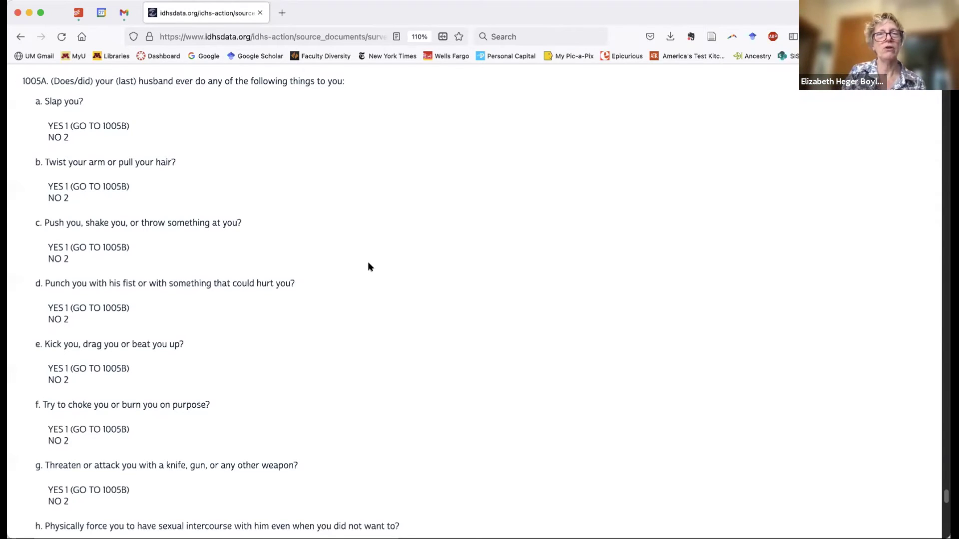
scroll(364, 231, "up", 10)
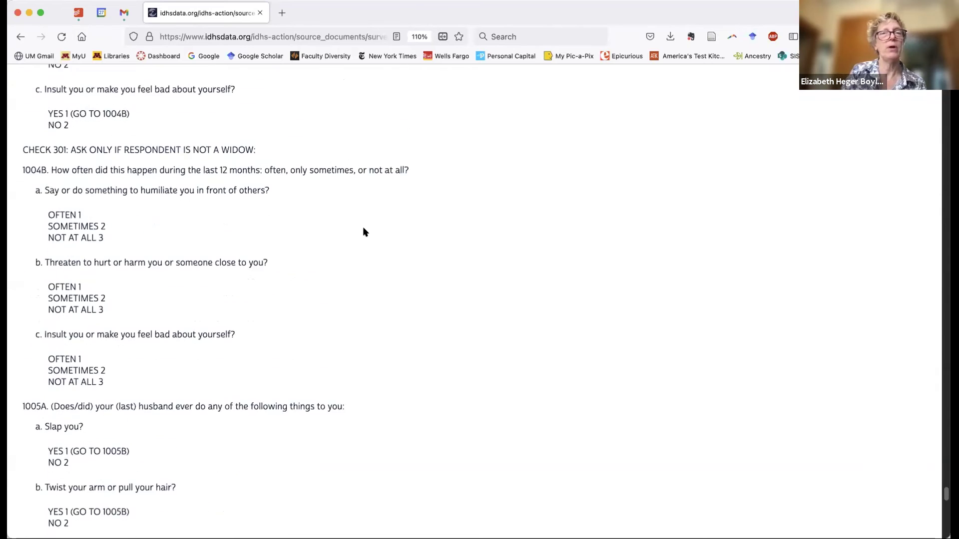
scroll(363, 232, "up", 3)
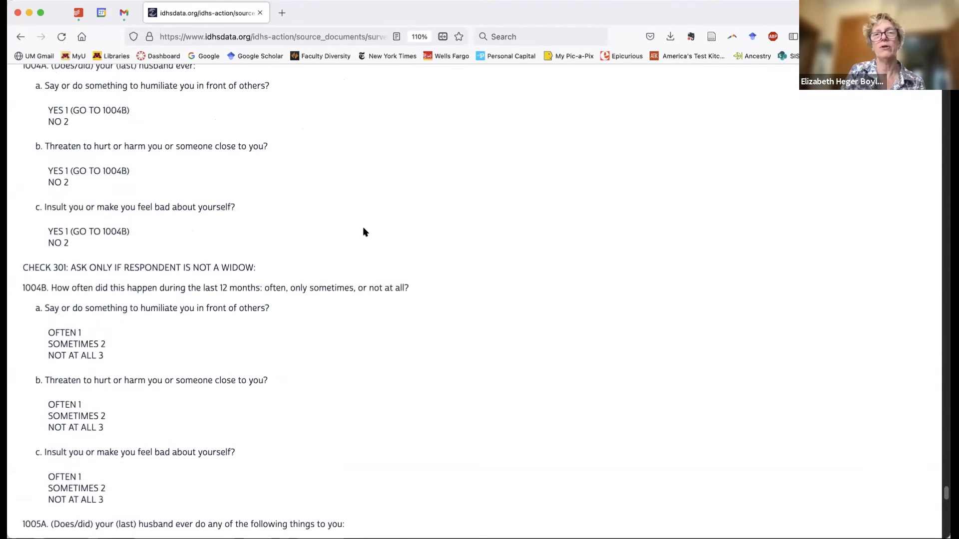
scroll(363, 231, "down", 1)
scroll(364, 231, "down", 6)
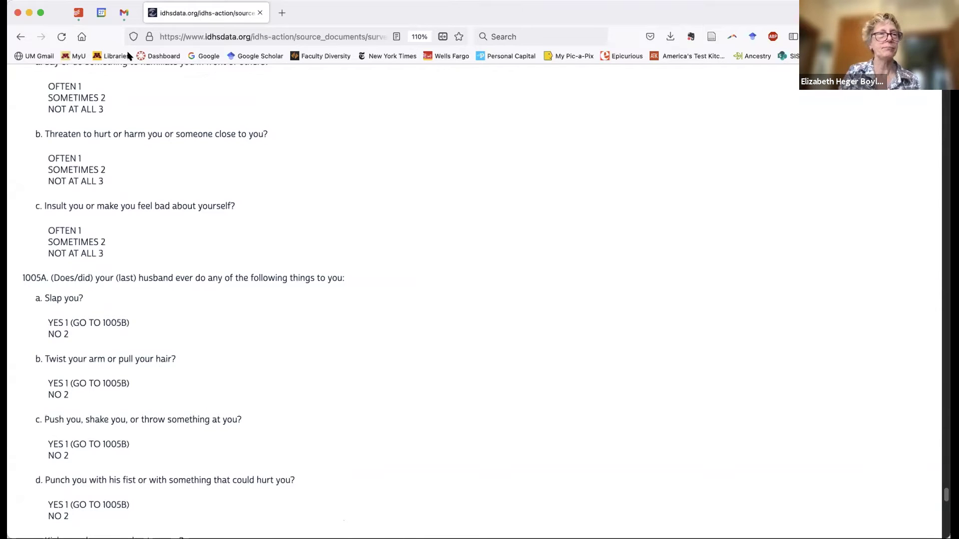
left_click(18, 36)
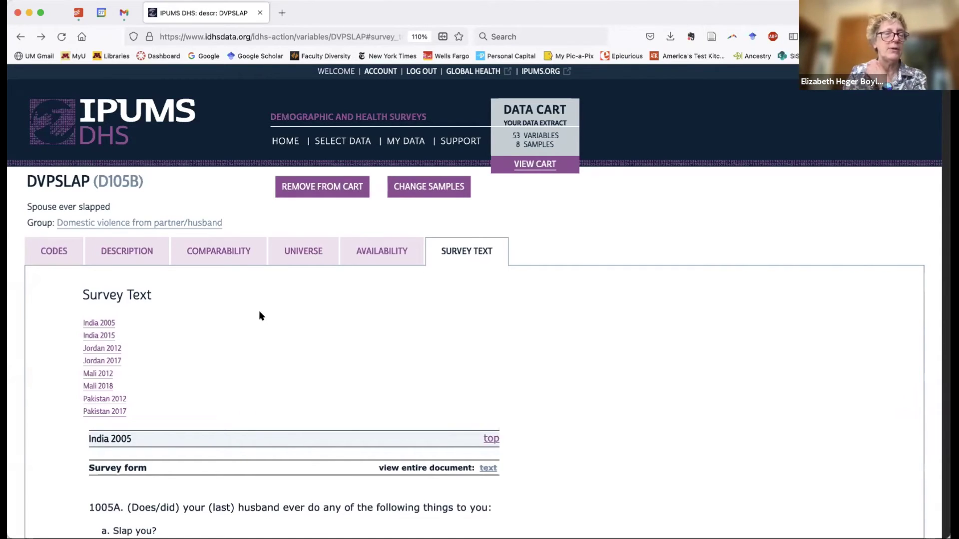
- View the Domestic violence from partner/husband variable group, and run an advanced variable search with alive* as the only required term
left_click(212, 223)
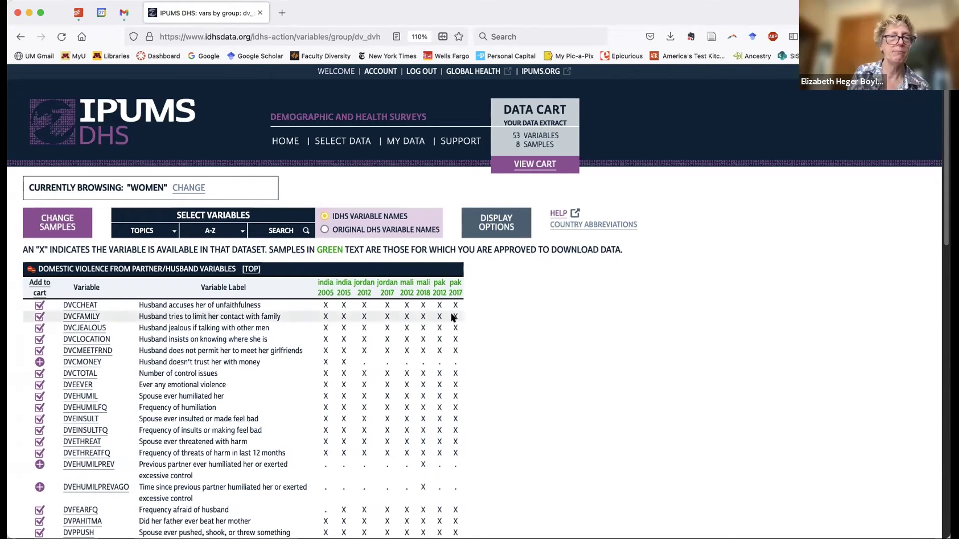
left_click(150, 231)
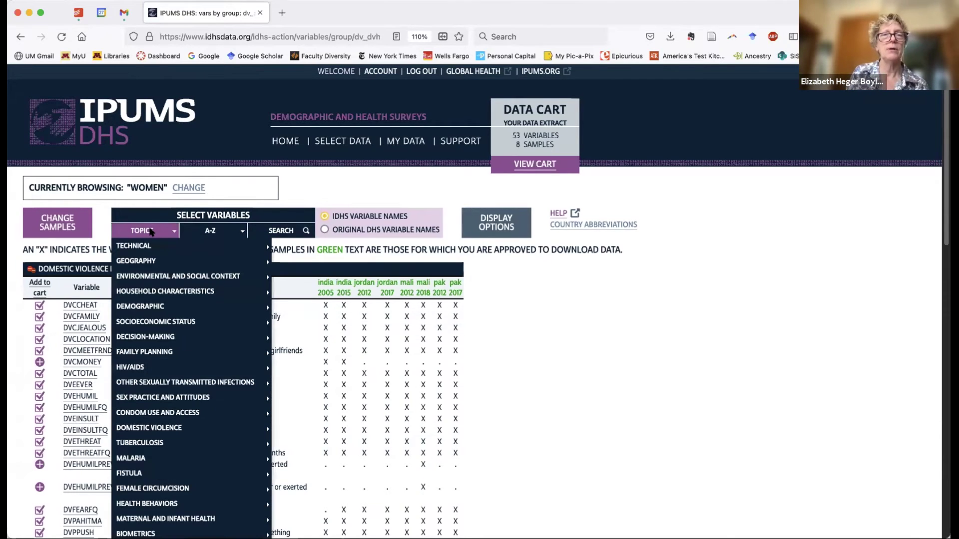
left_click(281, 232)
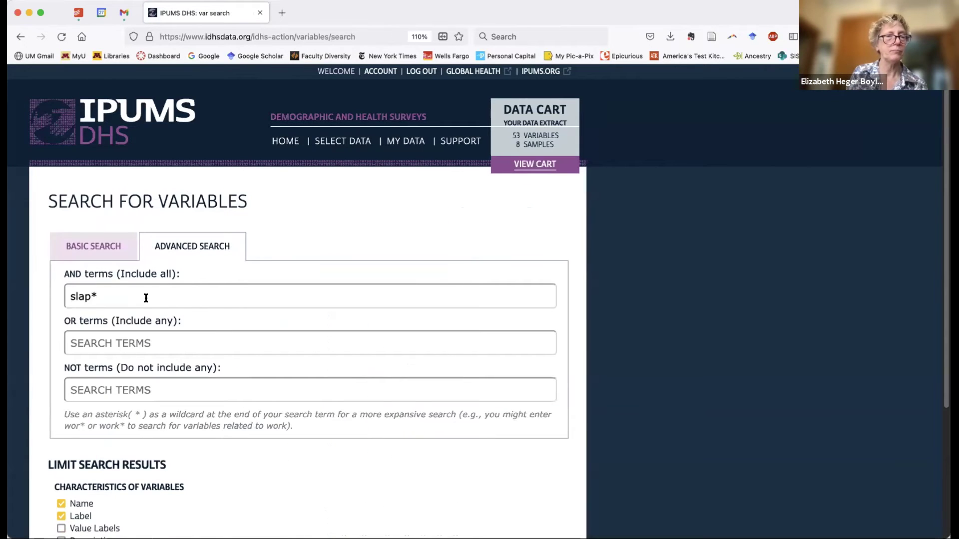
left_click(98, 296)
left_click_drag(110, 296, 57, 292)
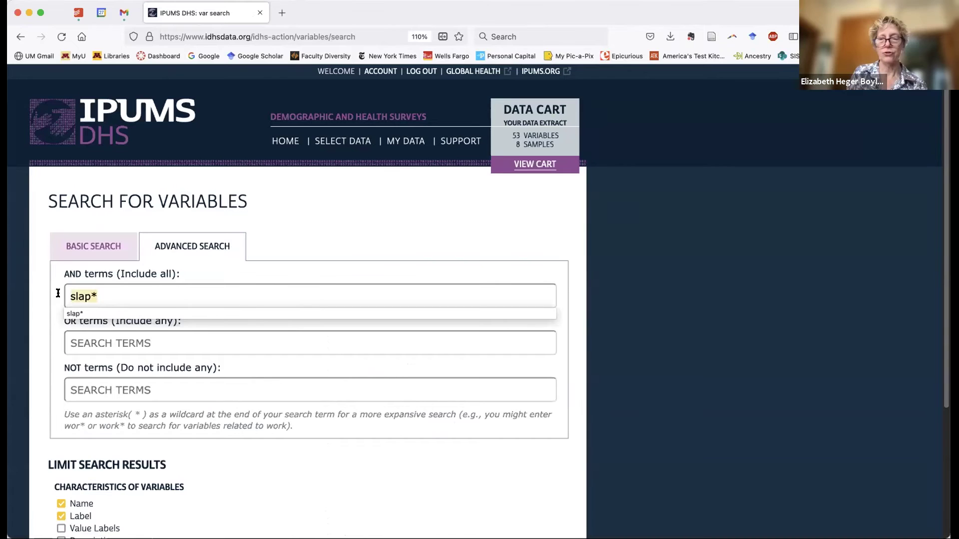
key("BackSpace")
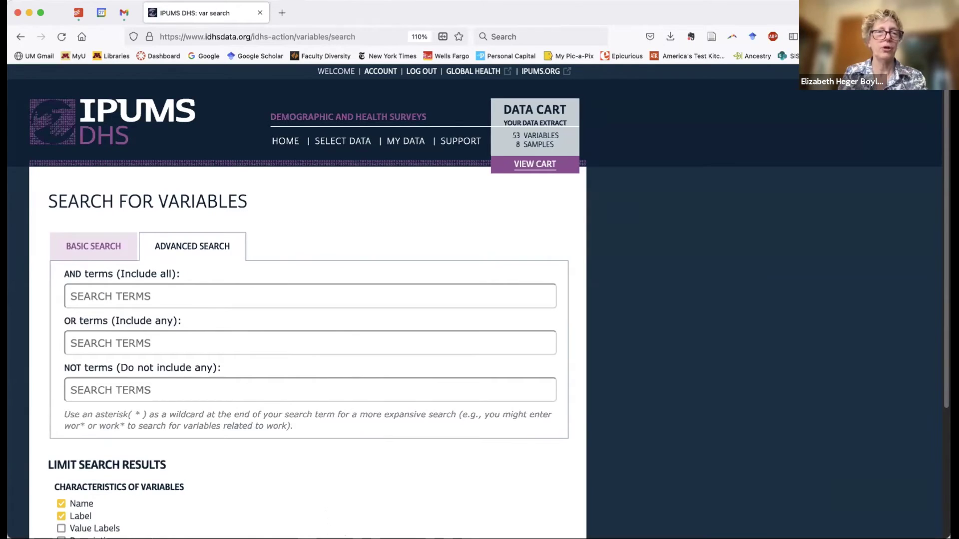
type("alive")
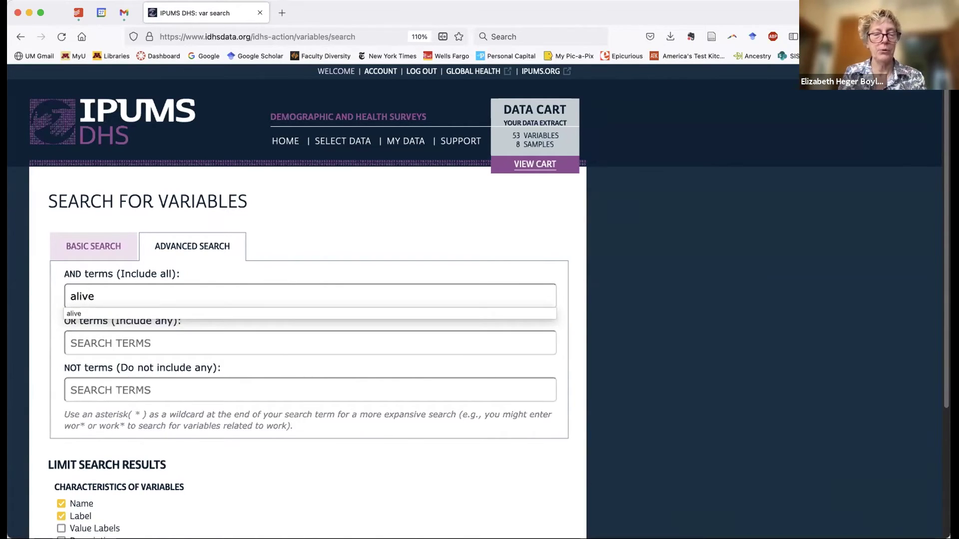
type("*")
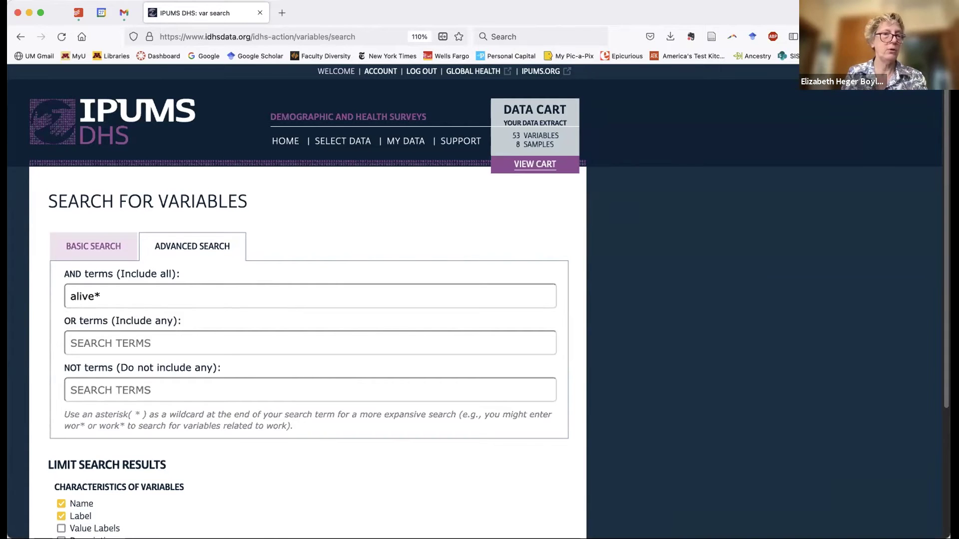
key("Return")
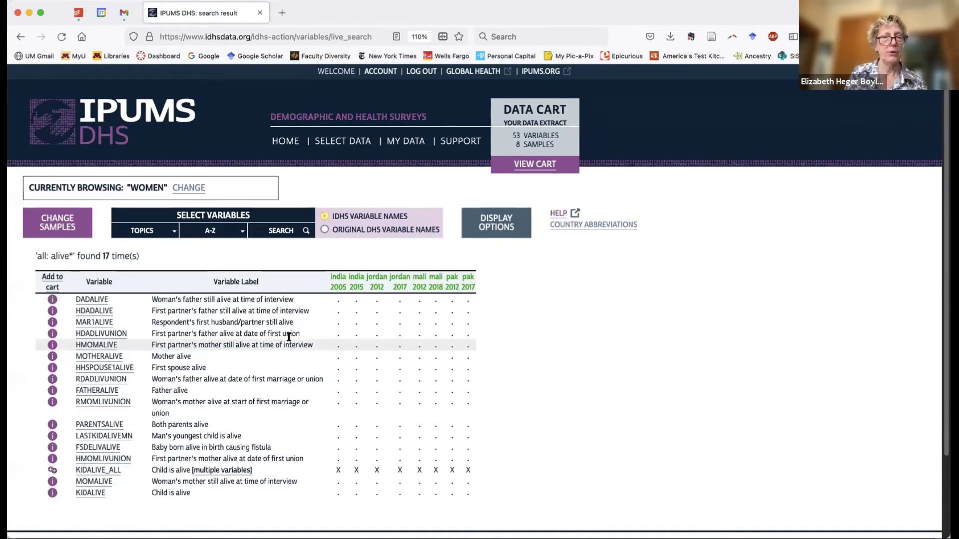
- Check the availability of the found variables across the samples and read the codes and description of KIDALIVE_ALL
scroll(465, 359, "down", 1)
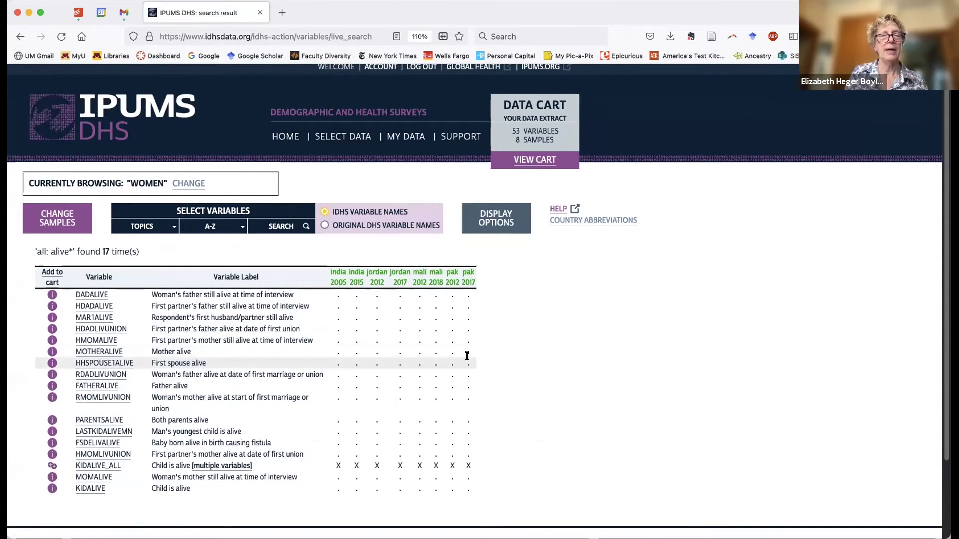
scroll(466, 359, "down", 4)
scroll(466, 355, "up", 3)
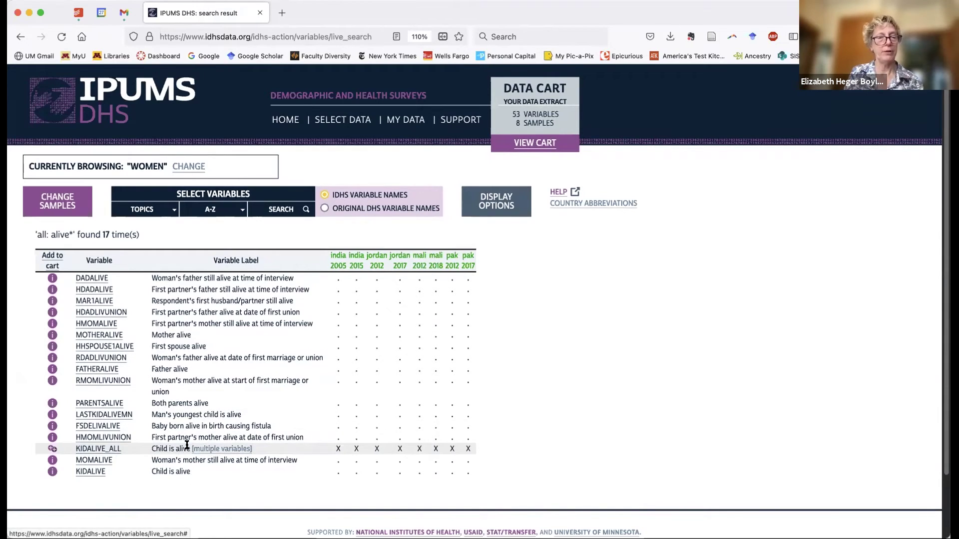
left_click(102, 449)
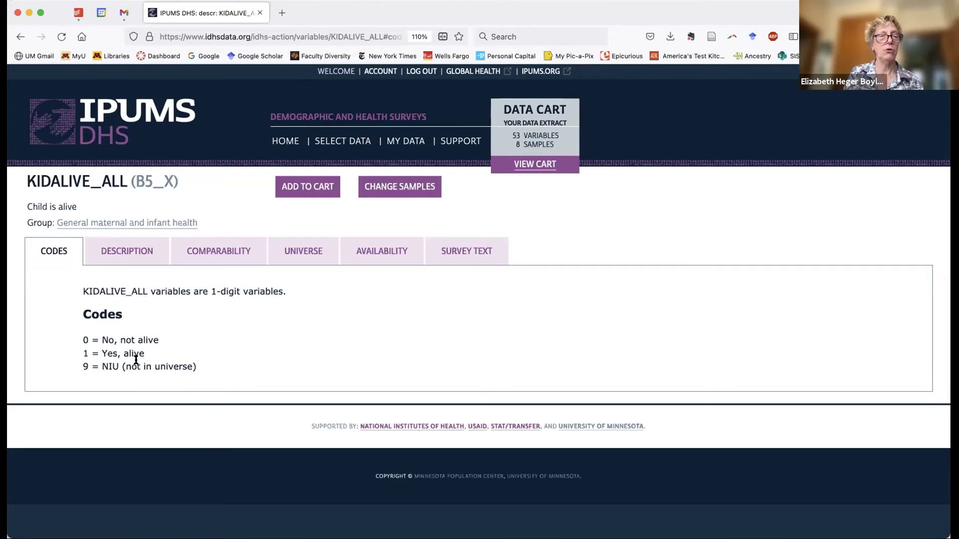
left_click(131, 254)
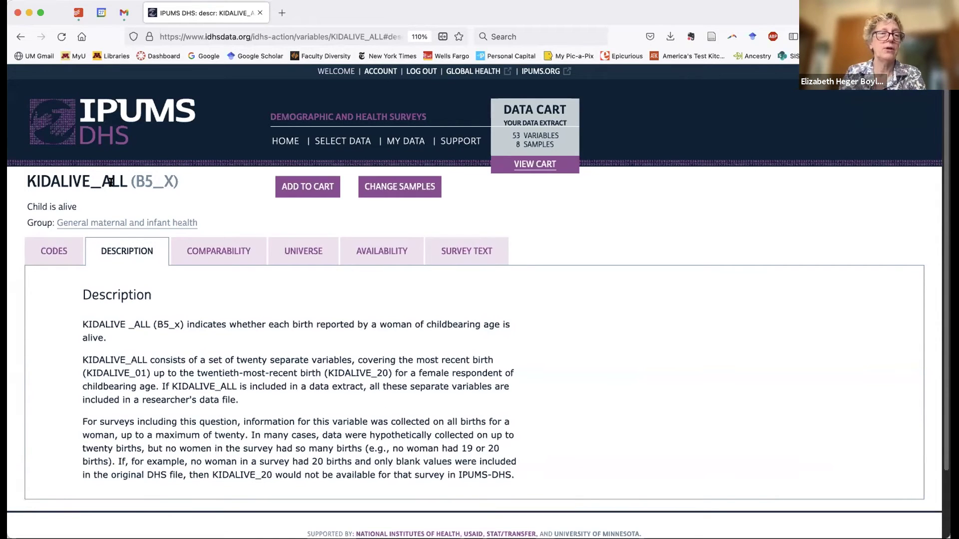
- Return to the search results and add KIDALIVE_ALL to the data cart
left_click(20, 37)
left_click(20, 36)
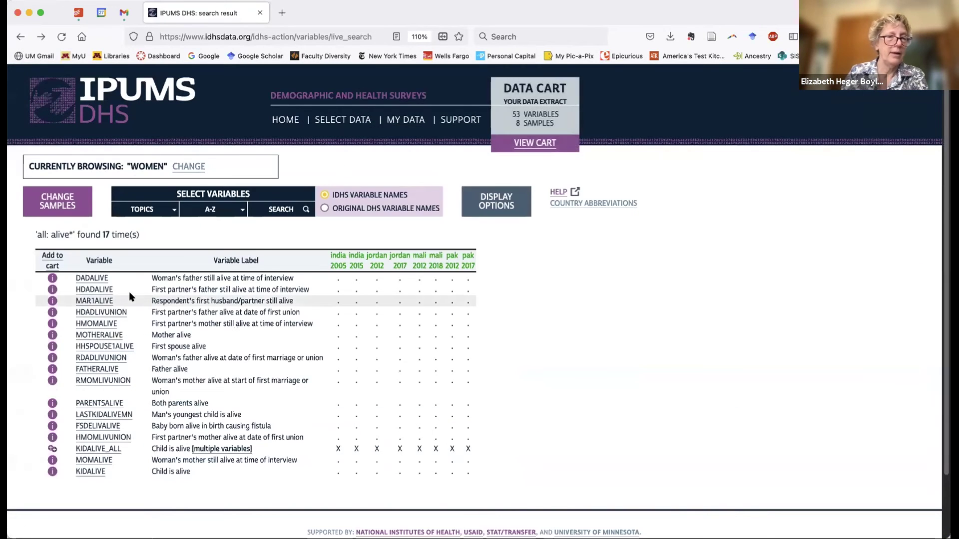
left_click(49, 449)
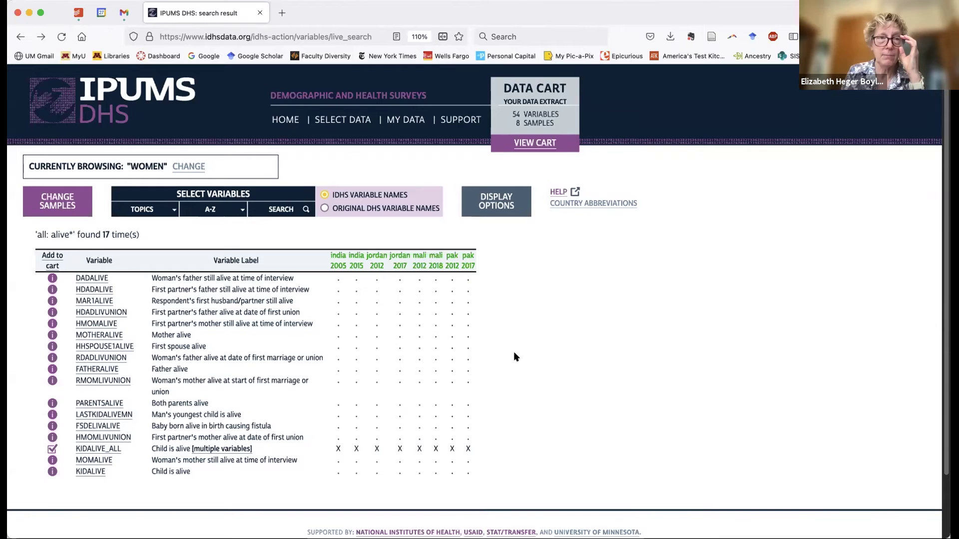
left_click(167, 212)
mouse_move(150, 225)
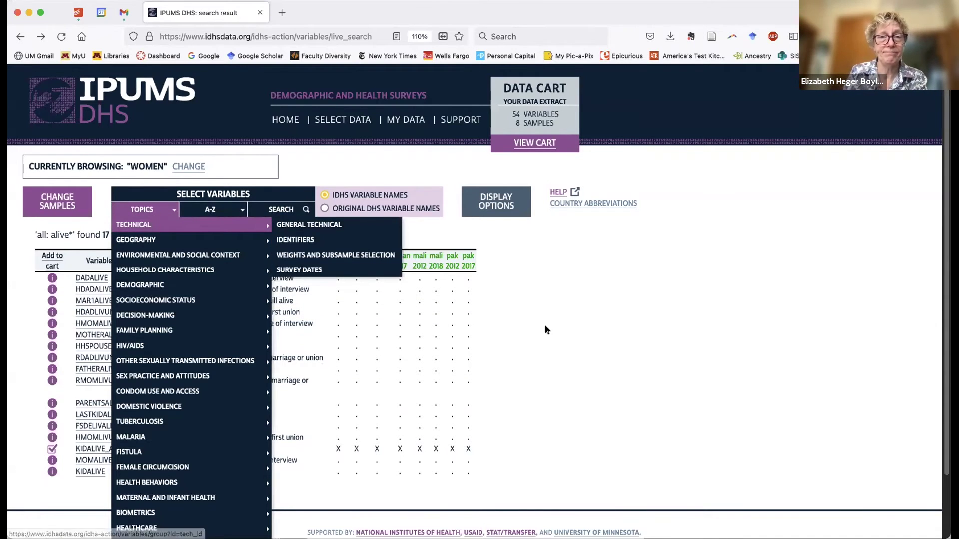
left_click(544, 327)
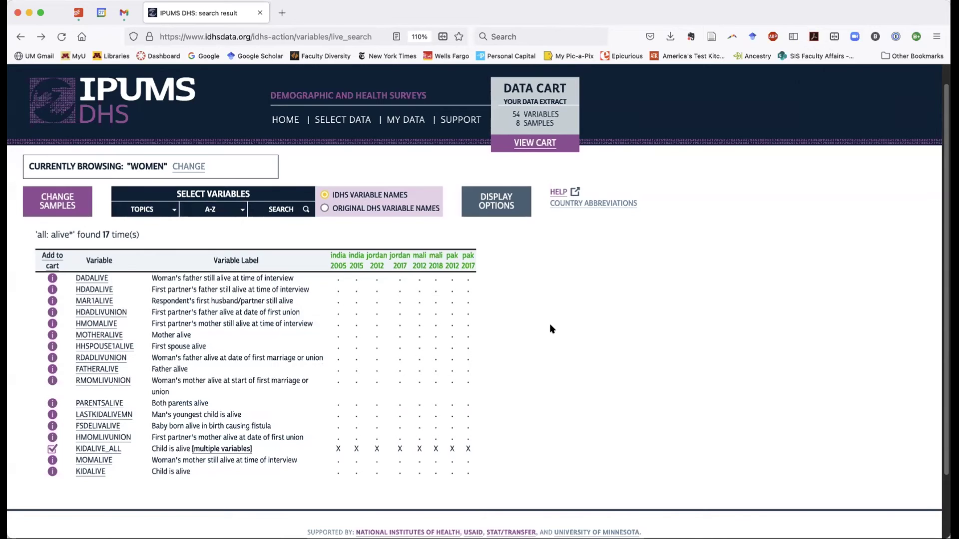
left_click(244, 215)
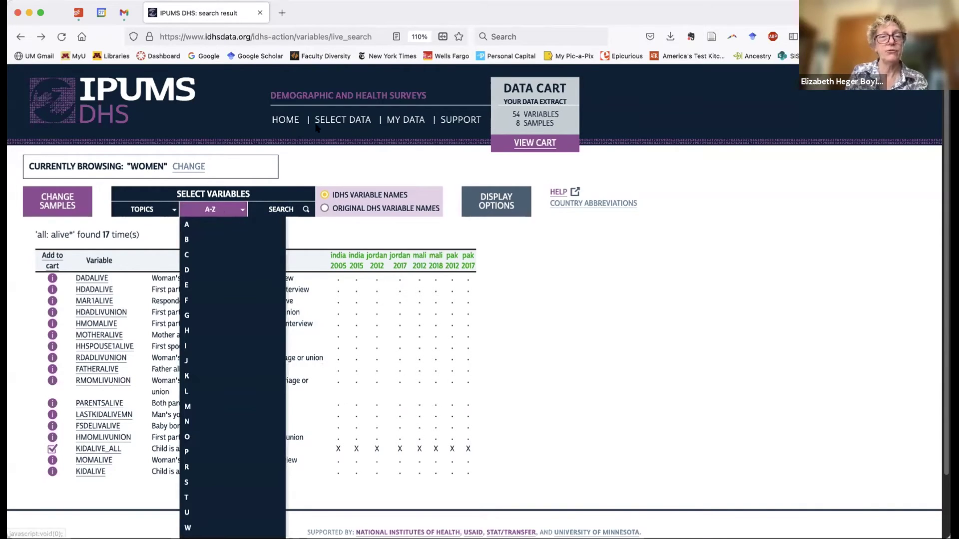
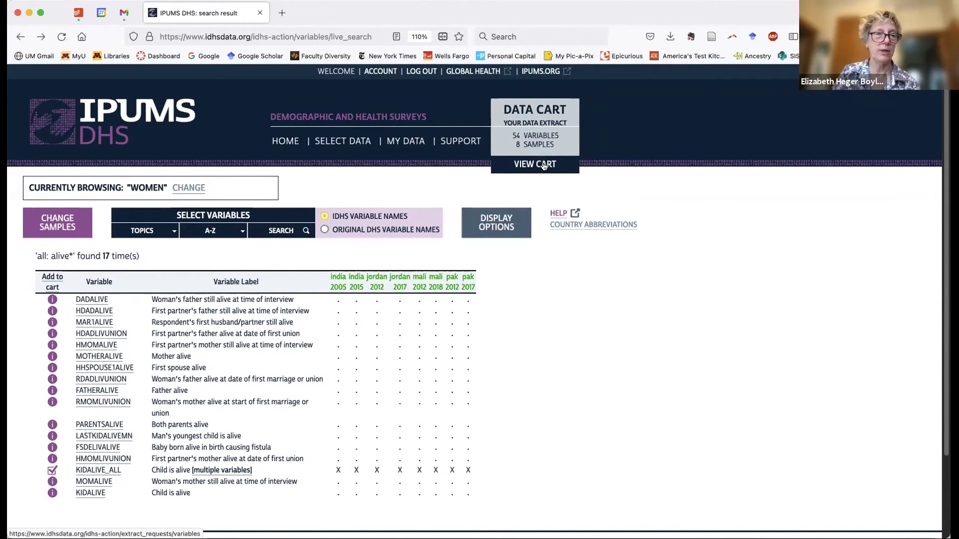
- Create a data extract request from the data cart and set its data format to Stata (.dta)
left_click(545, 166)
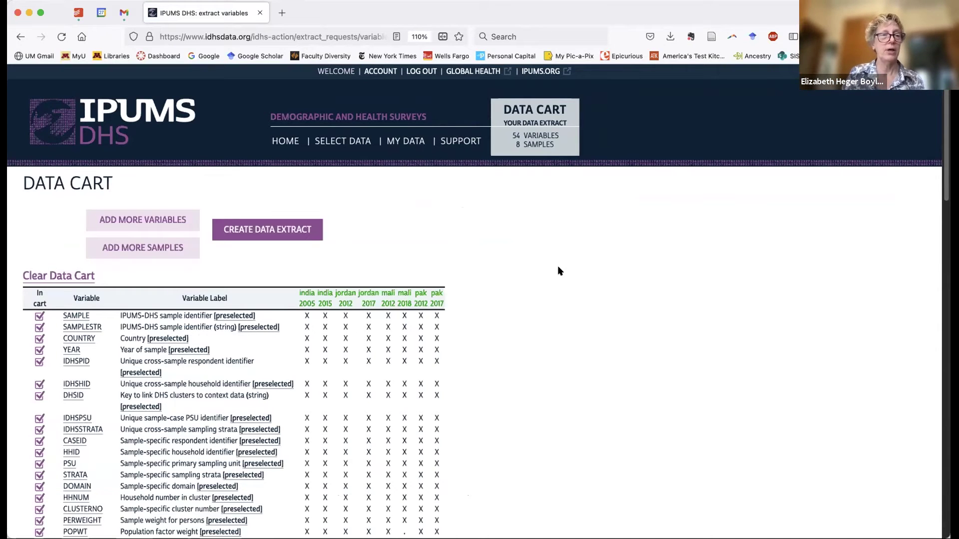
left_click(287, 229)
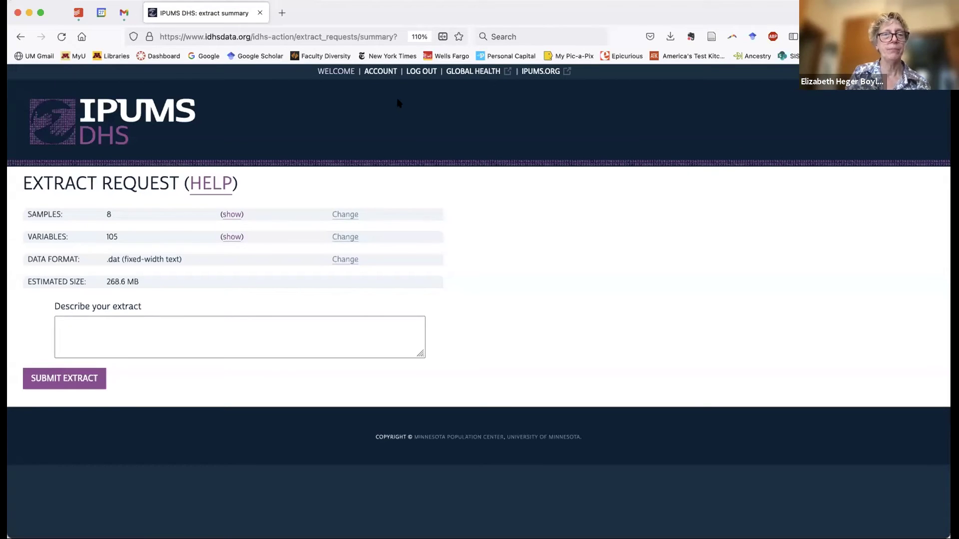
mouse_move(374, 252)
left_mouse_down()
mouse_move(315, 250)
mouse_move(371, 272)
mouse_move(376, 243)
left_mouse_up()
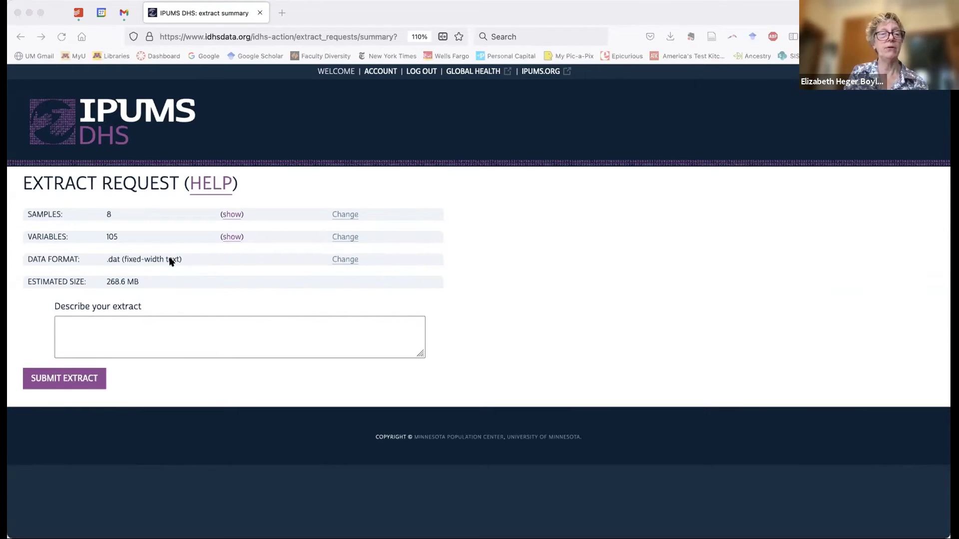
left_click(350, 260)
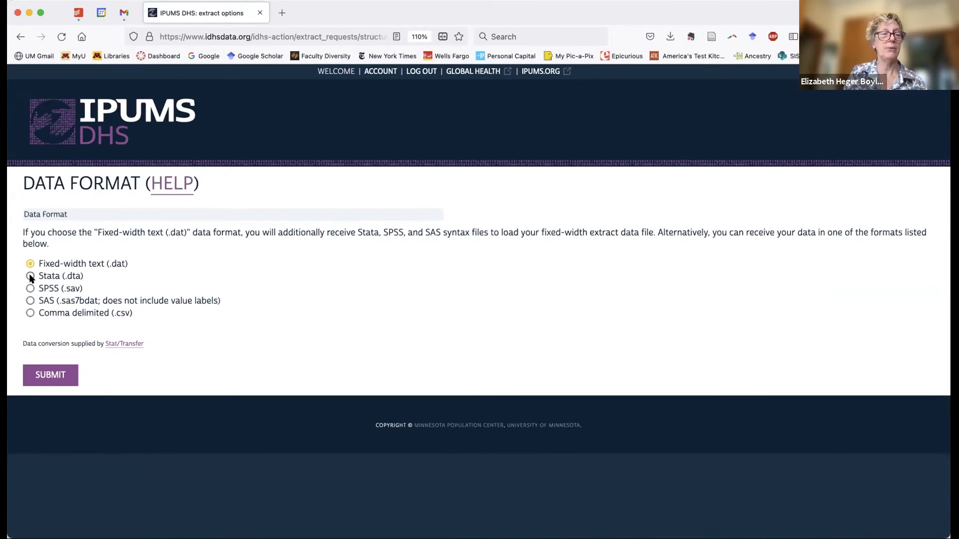
left_click(30, 277)
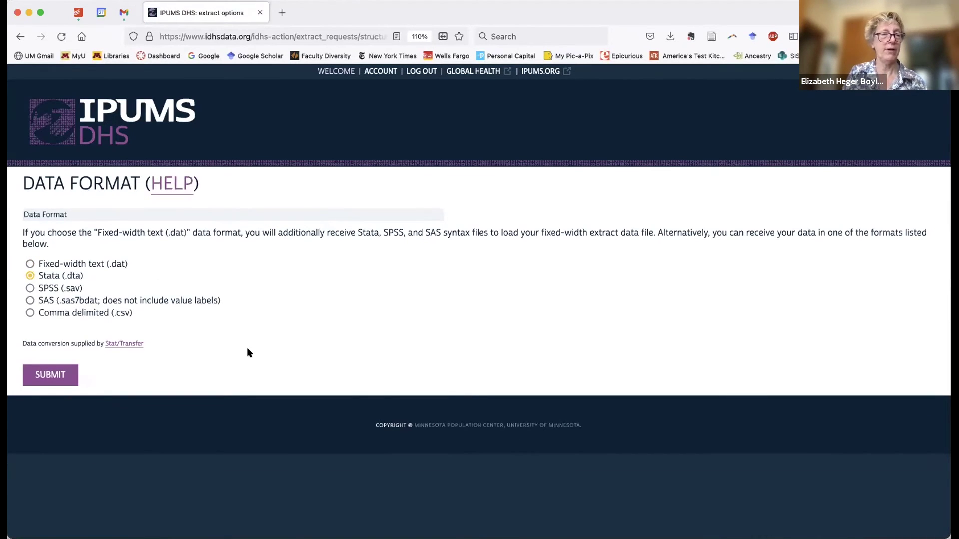
left_click(60, 377)
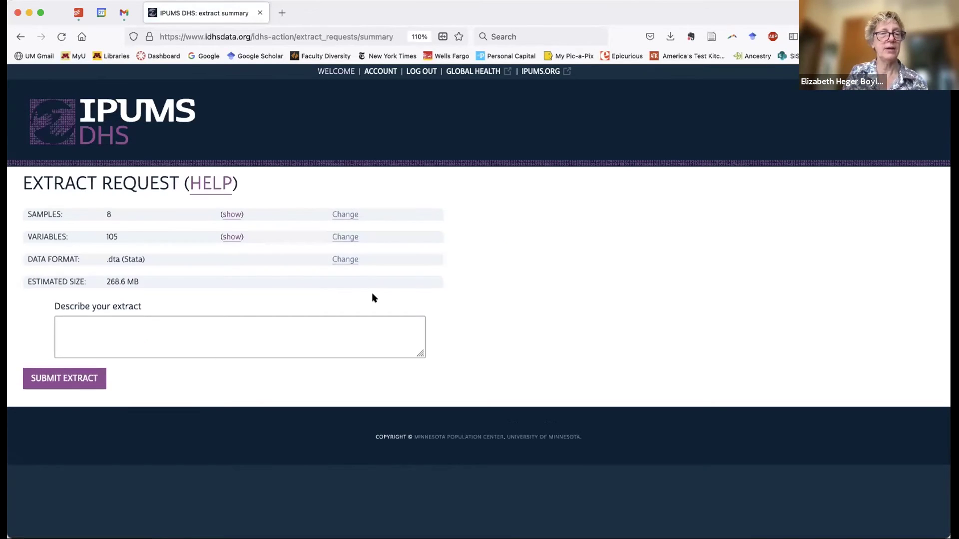
- Describe the extract as "Extract for July 27 Webinar." and submit it
left_click(316, 323)
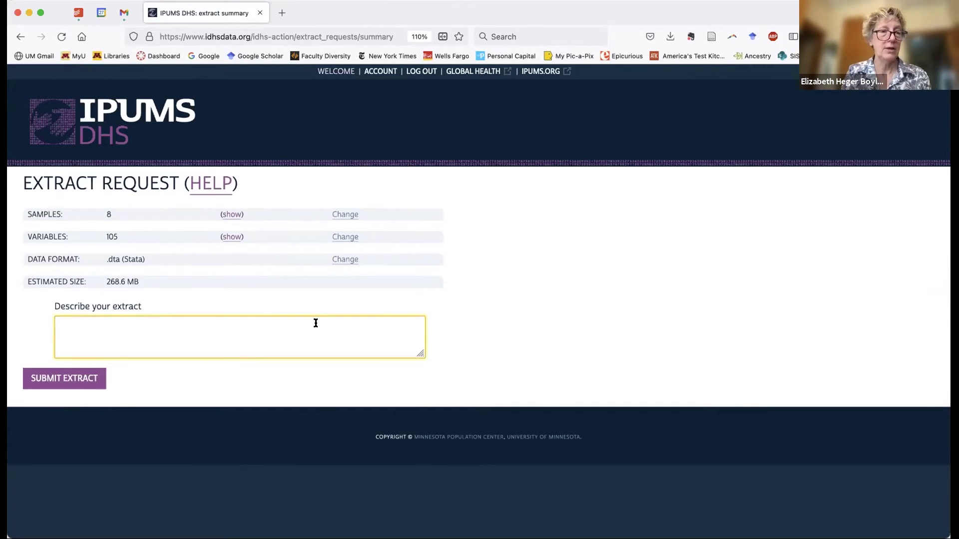
type("Extract ")
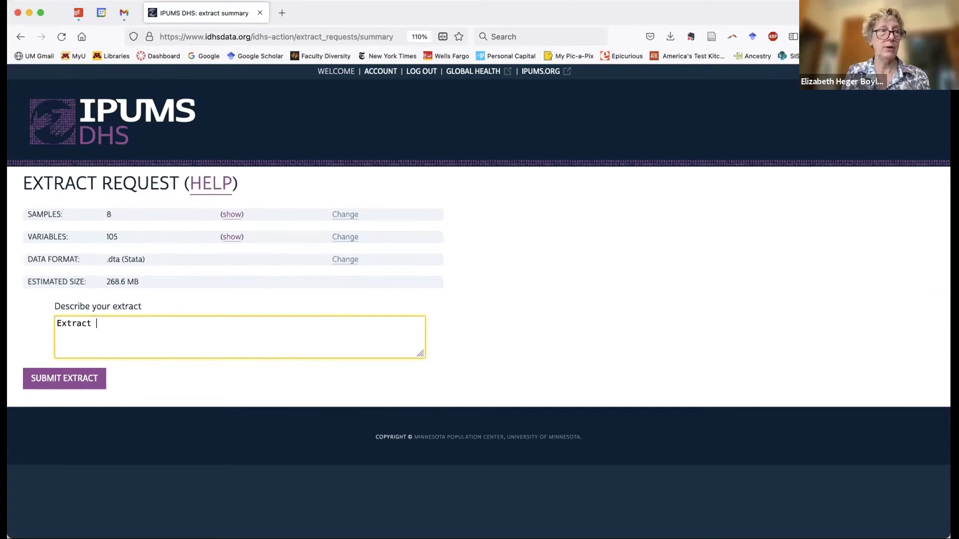
type("for")
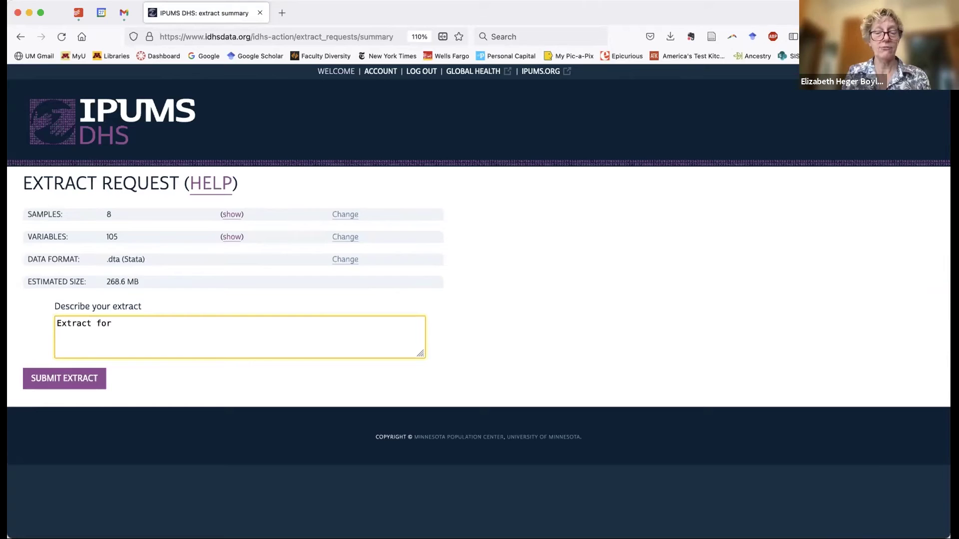
type(" July 27")
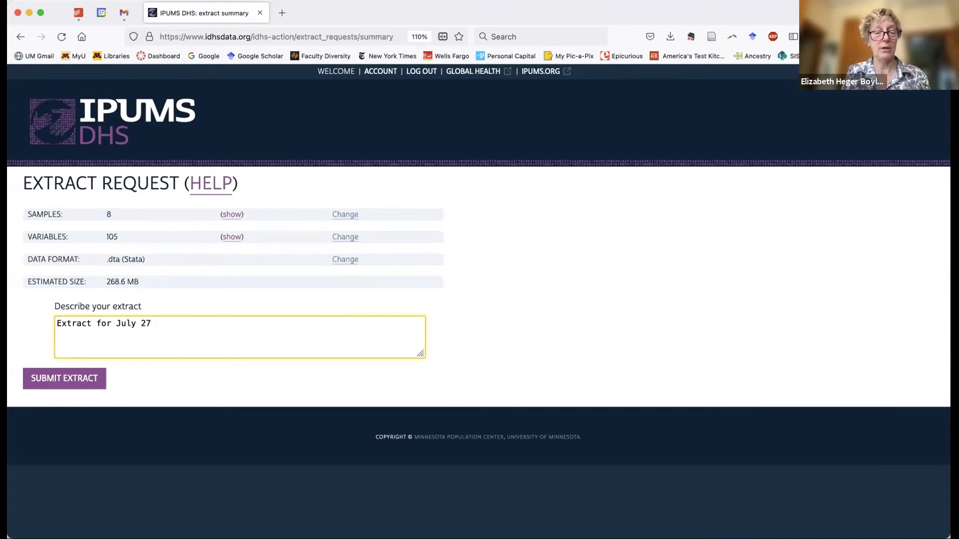
type(" Webinar.")
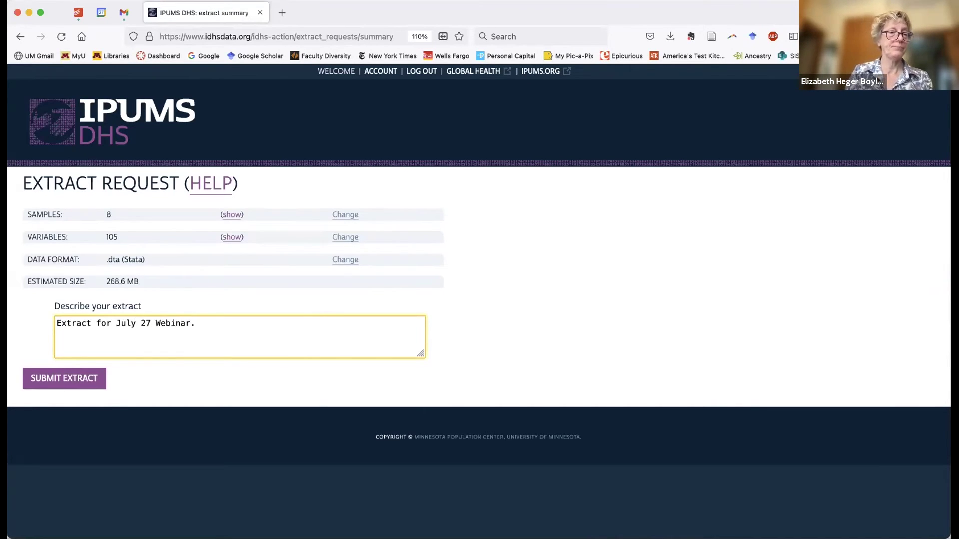
left_click(77, 381)
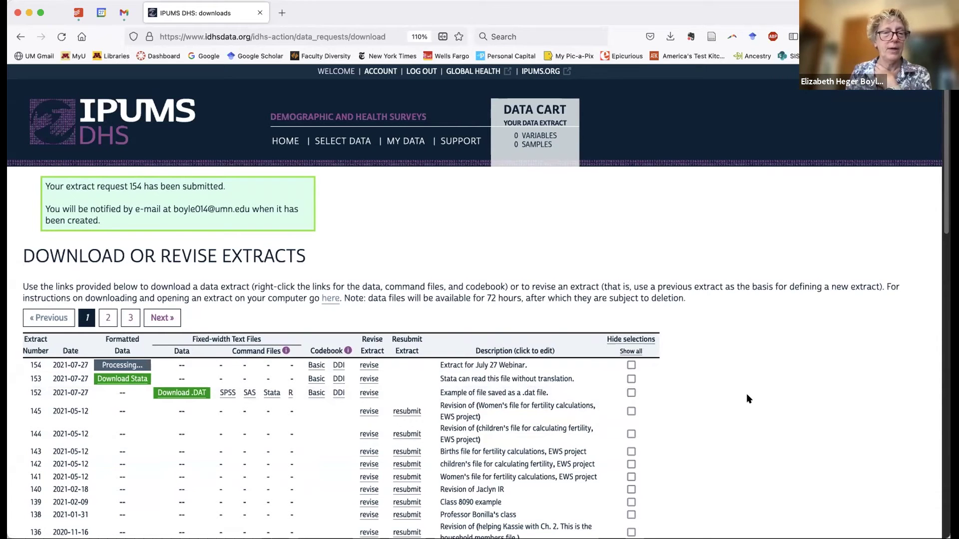
- Read the variable list in the DDI codebook of the "Example of file saved as a .dat file." extract, and return to the extracts list
scroll(748, 398, "down", 3)
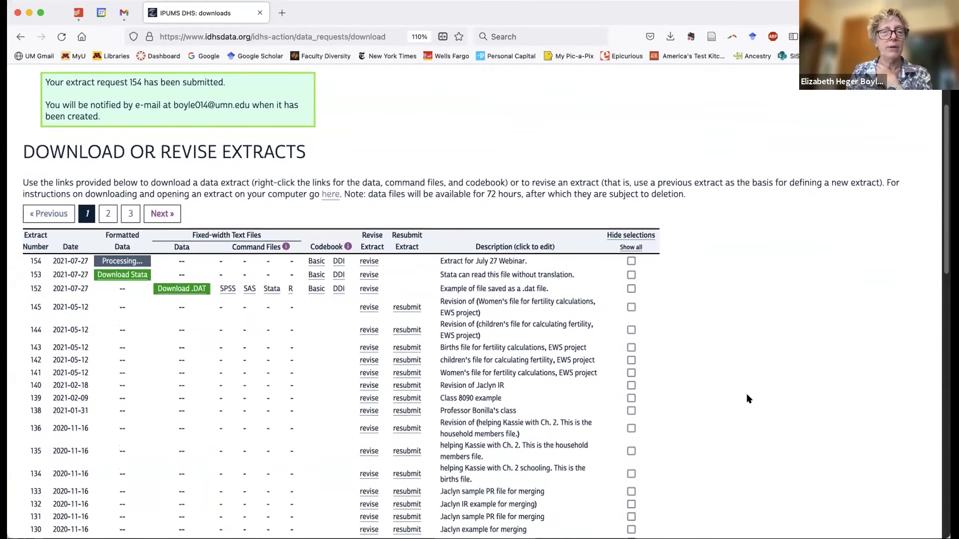
scroll(748, 398, "down", 1)
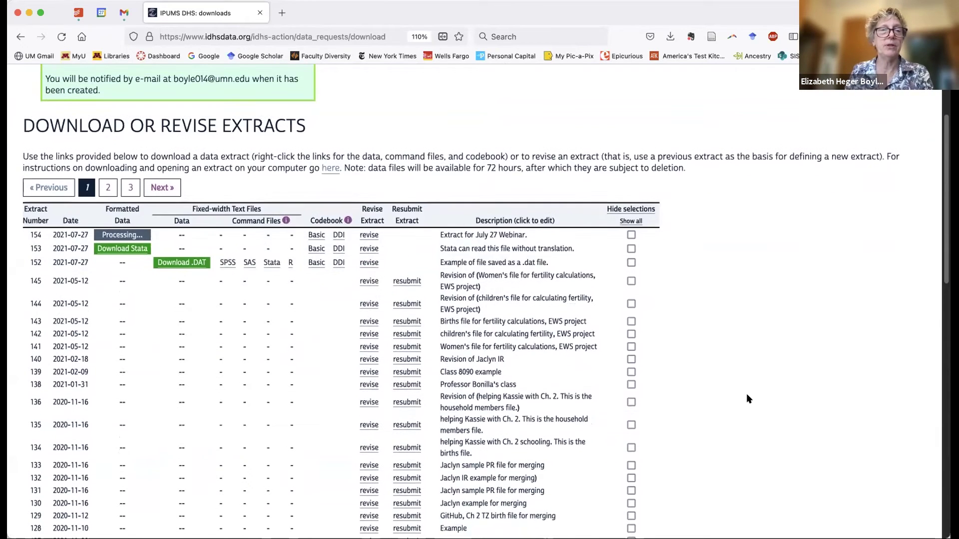
scroll(746, 398, "up", 1)
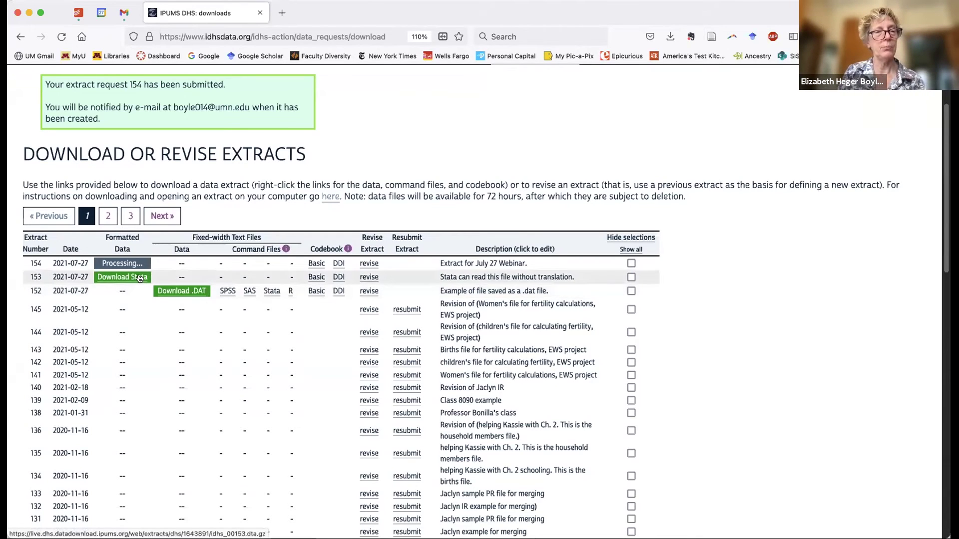
left_click(338, 292)
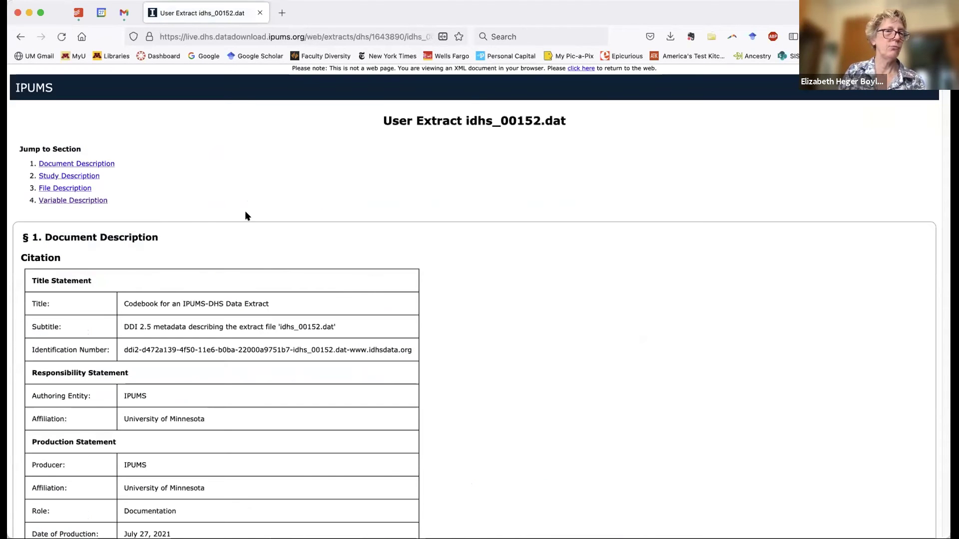
left_click(87, 201)
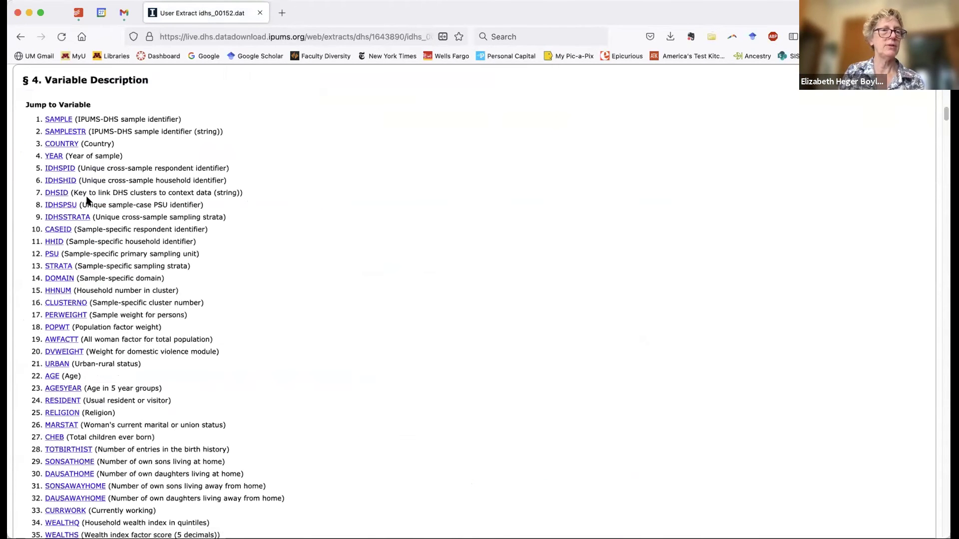
left_click(19, 37)
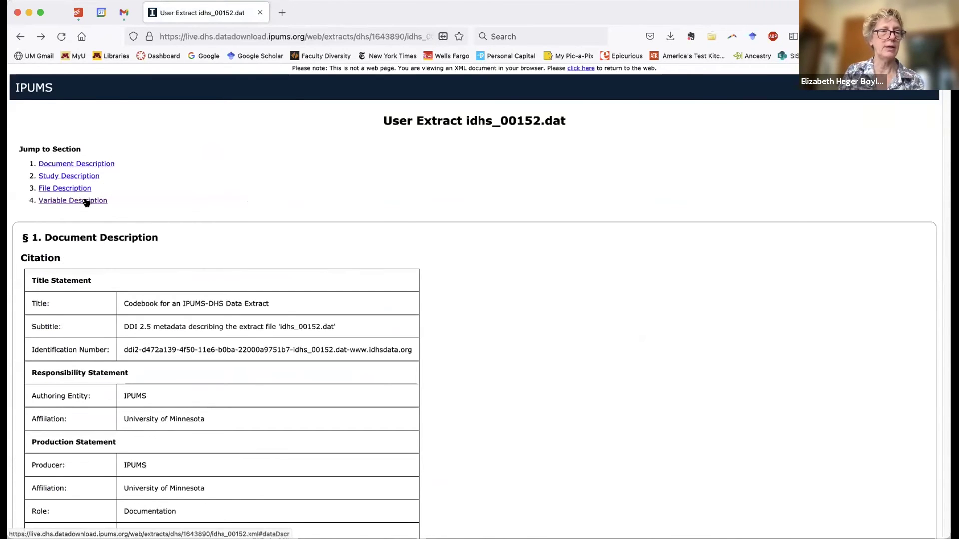
left_click(87, 202)
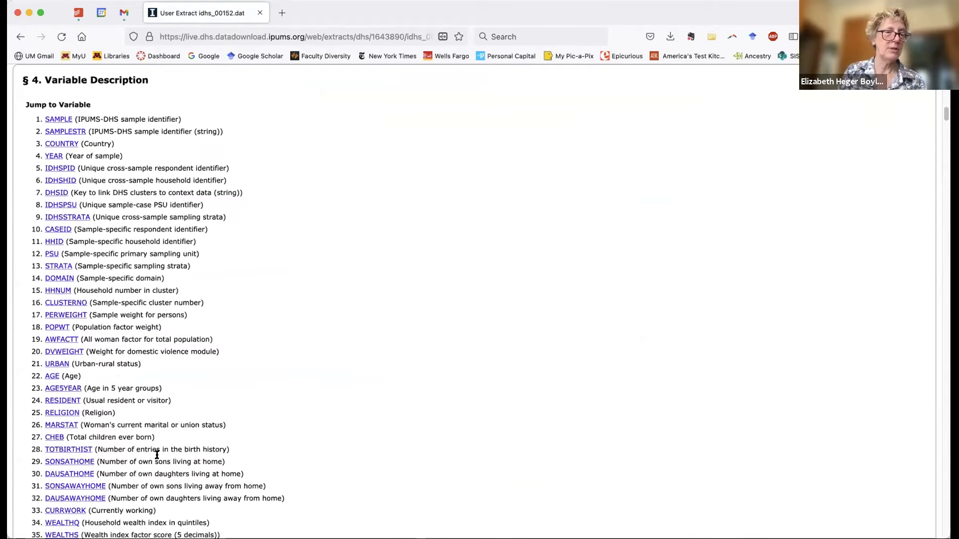
scroll(157, 455, "down", 3)
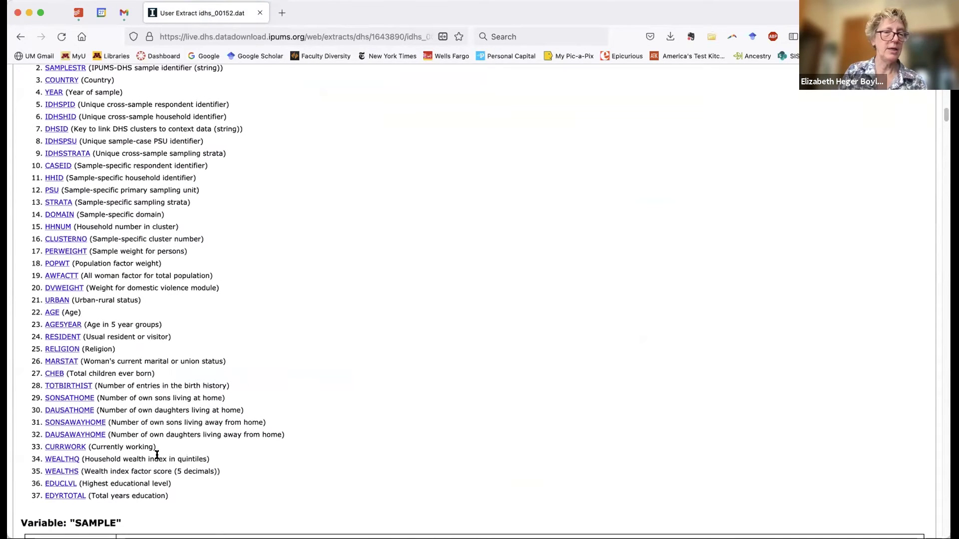
scroll(266, 399, "up", 1)
scroll(266, 397, "up", 15)
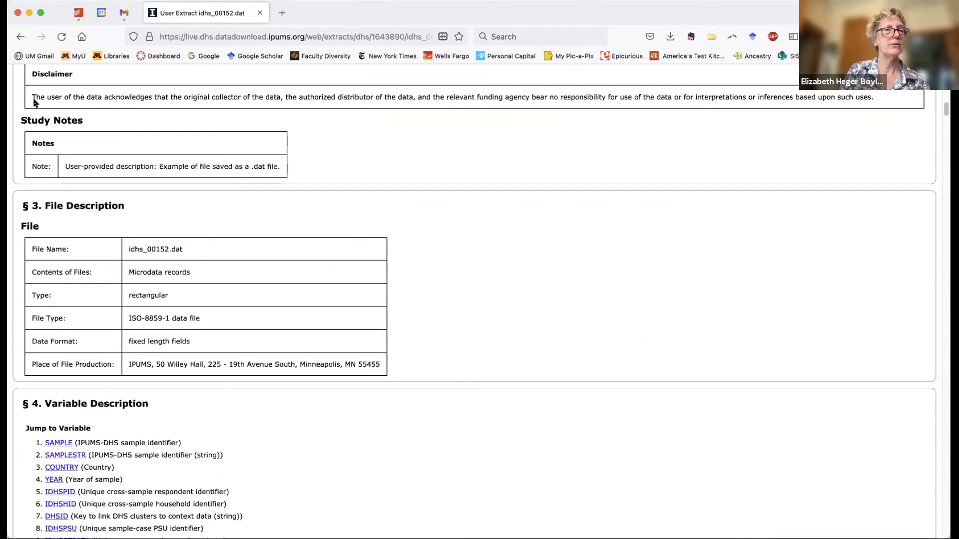
left_click(19, 38)
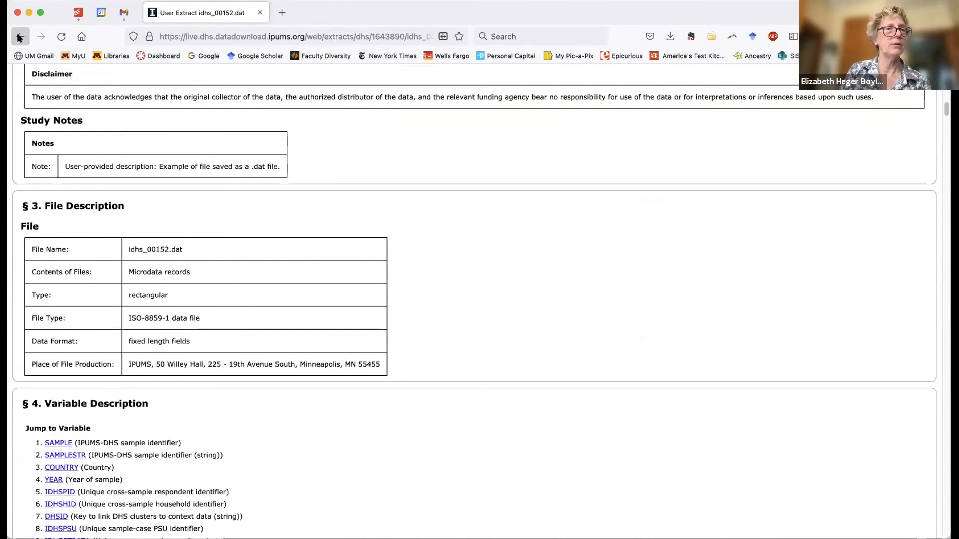
left_click(19, 37)
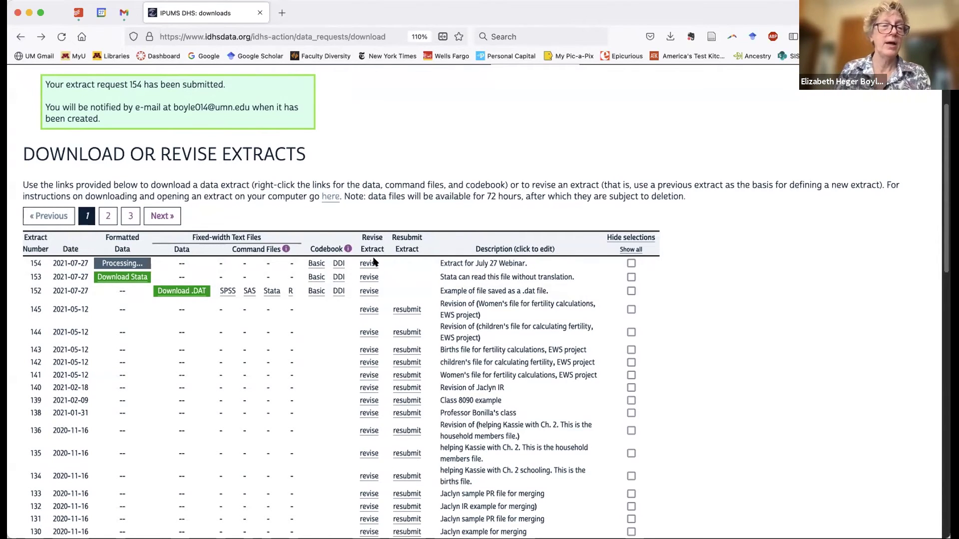
- Revise the "Stata can read this file without translation." extract by adding all core demographic variables to its cart
left_click(368, 278)
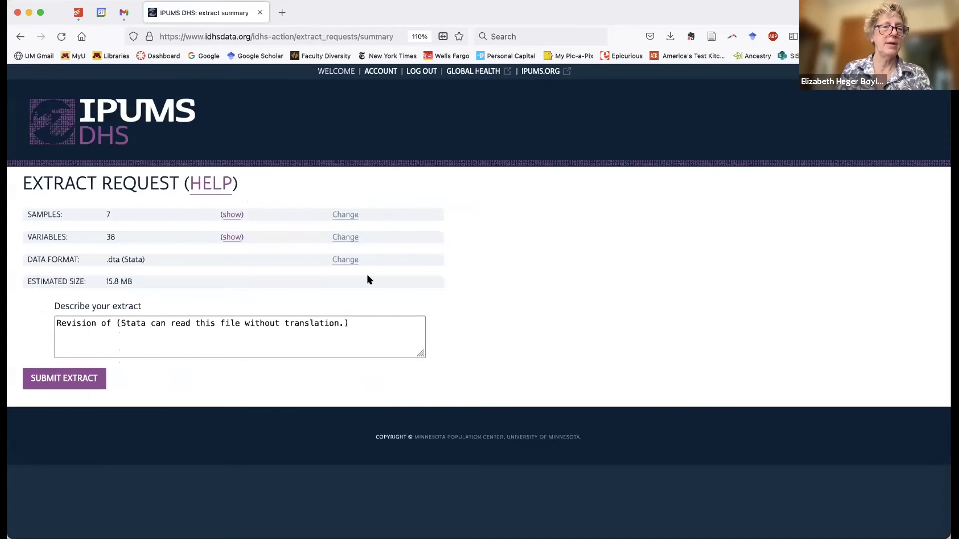
left_click(343, 238)
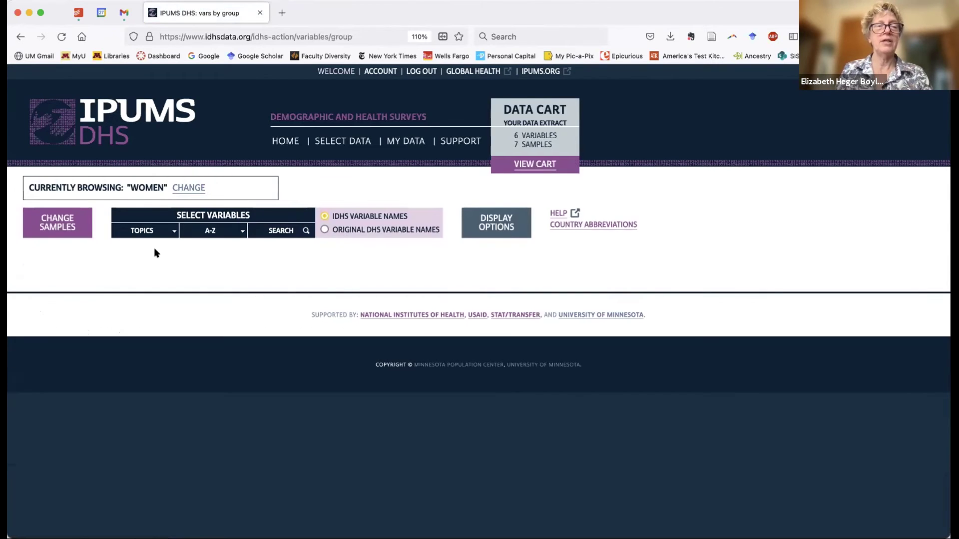
left_click(176, 231)
mouse_move(264, 308)
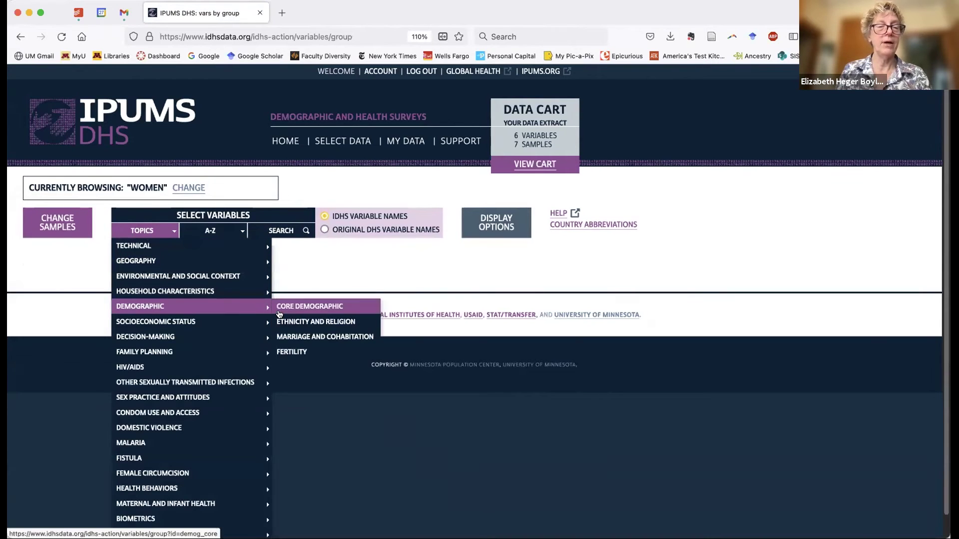
left_click(296, 309)
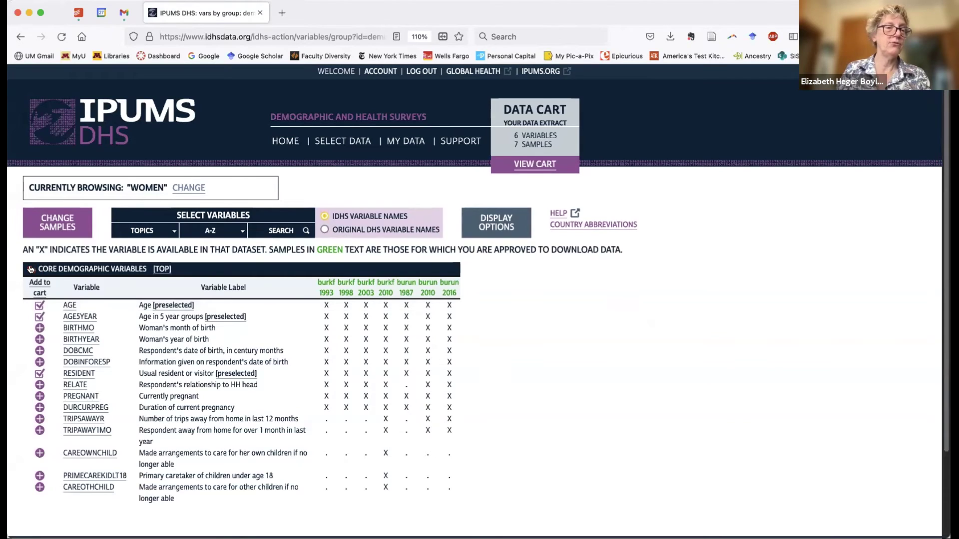
left_click(31, 270)
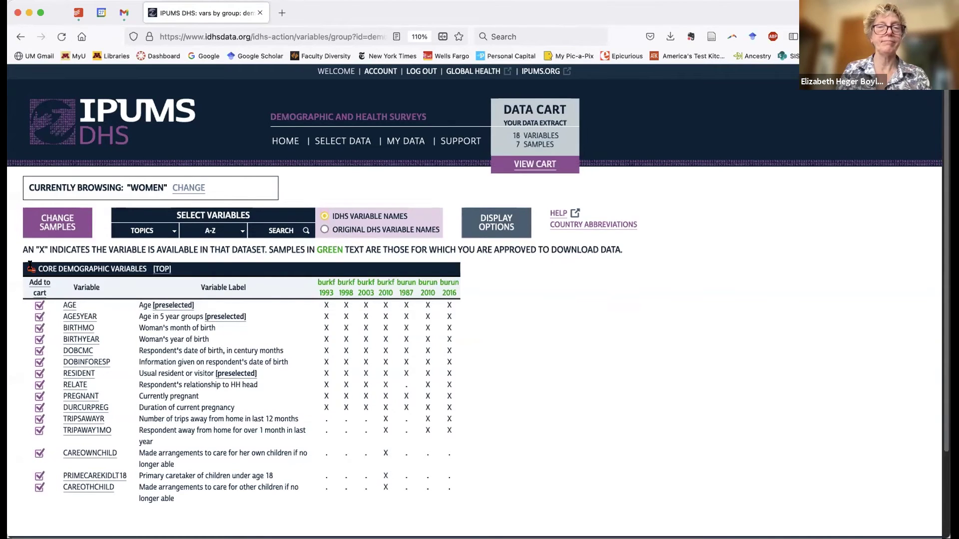
- Create the data extract from the revised cart and submit it with the prefilled revision description
left_click(544, 166)
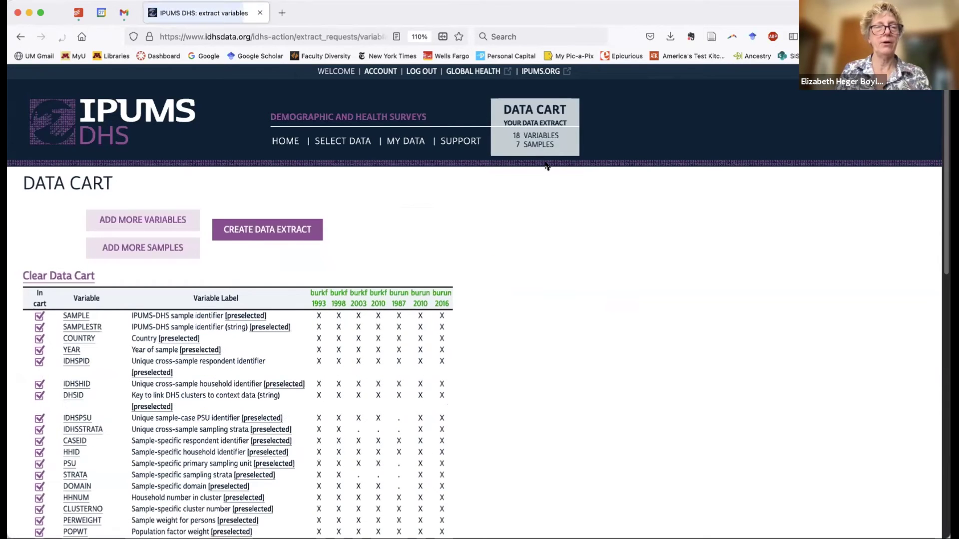
left_click(282, 230)
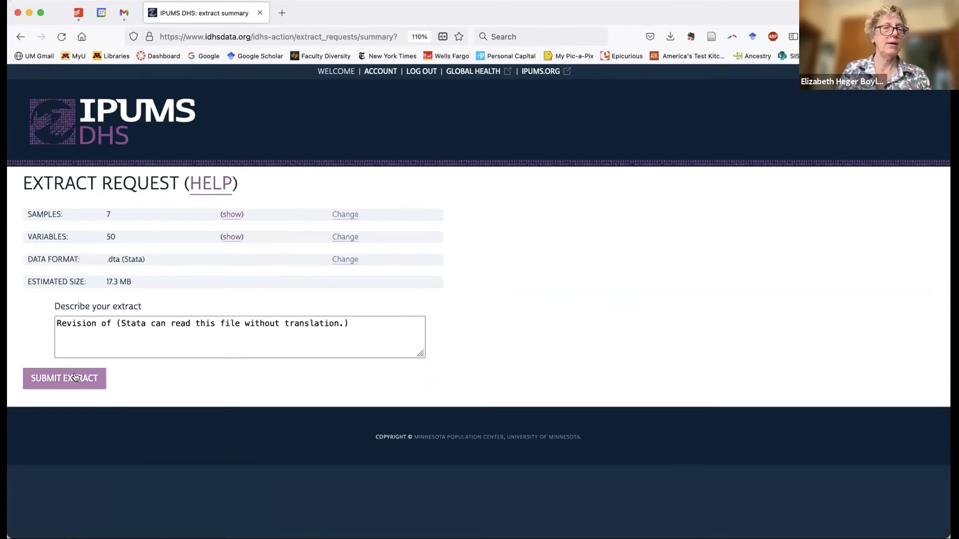
left_click(61, 381)
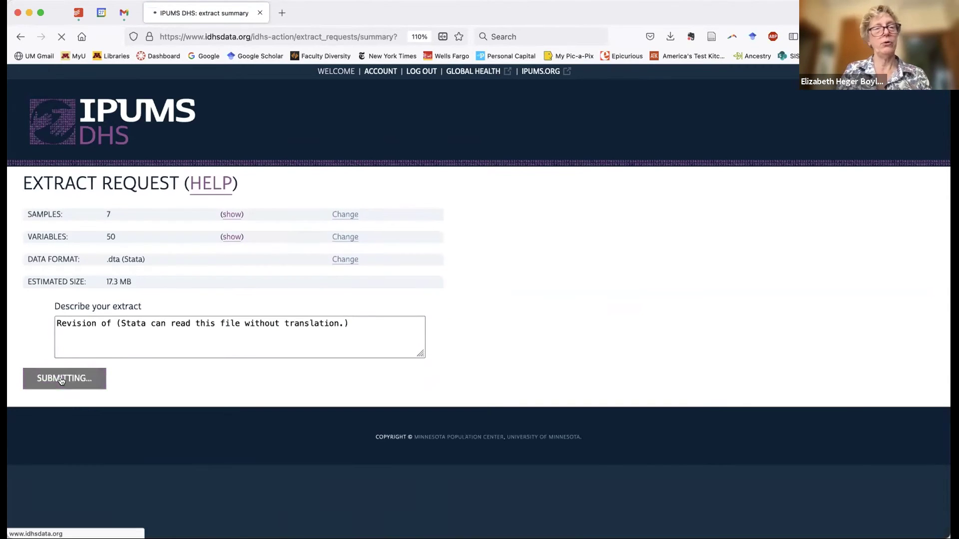
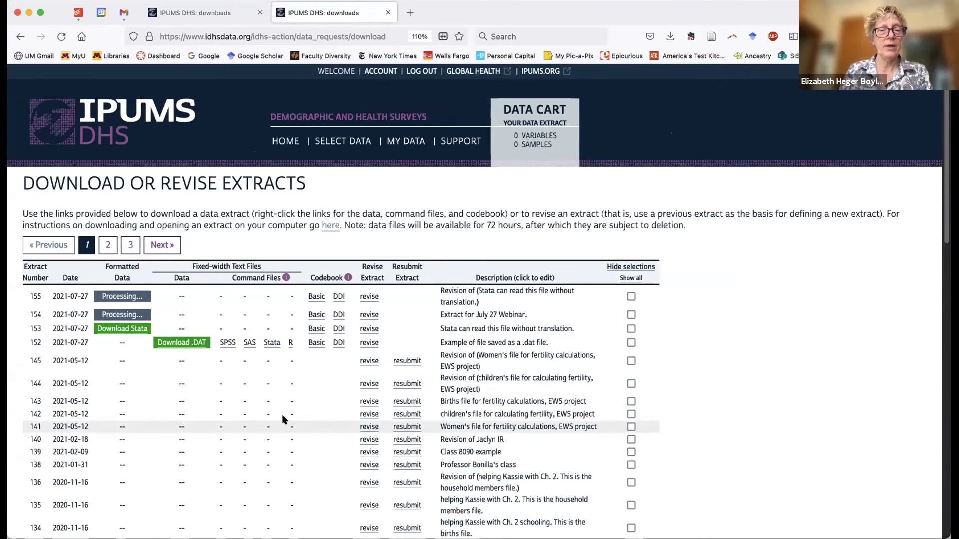
- Change the July 27 webinar extract's description to "Extract for July 28 Webinar." and save it
scroll(250, 350, "down", 2)
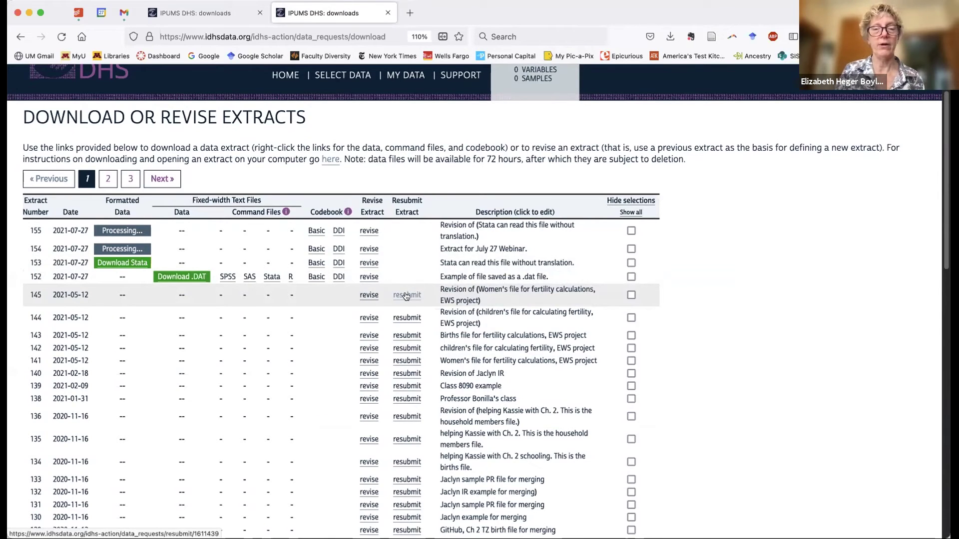
left_click(507, 248)
left_click(533, 245)
key("BackSpace")
type("8")
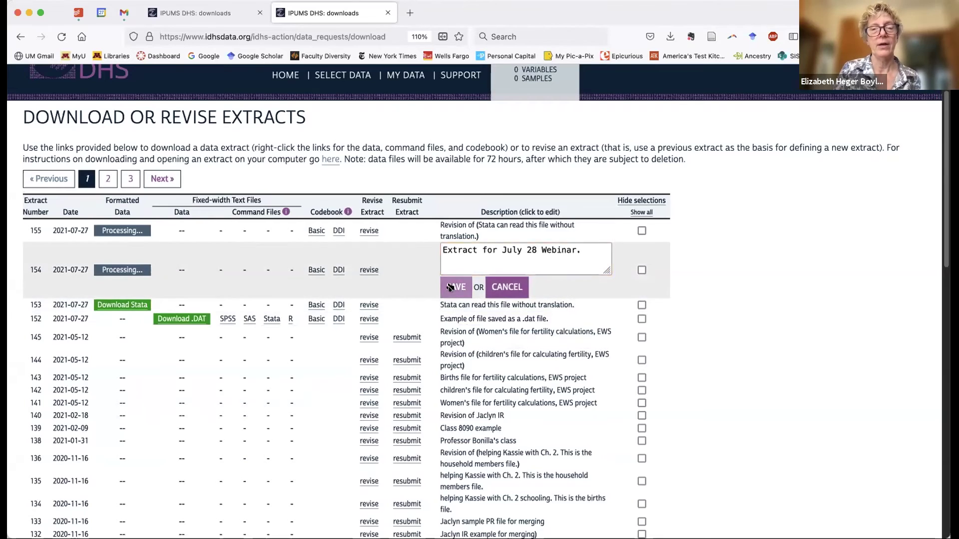
left_click(450, 287)
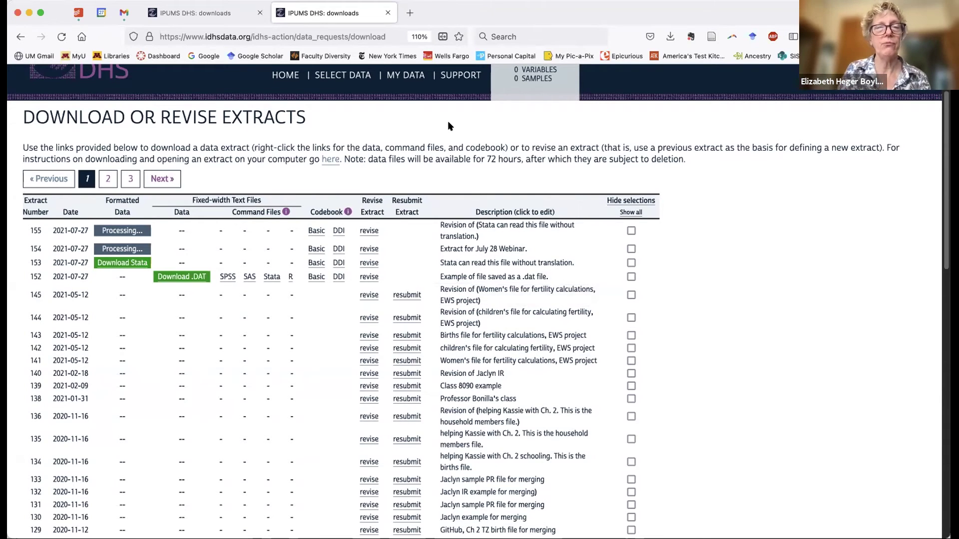
- Read the general instructions for opening an extract, including how to decompress the file with 7-Zip, and return to the extracts list
scroll(447, 121, "up", 3)
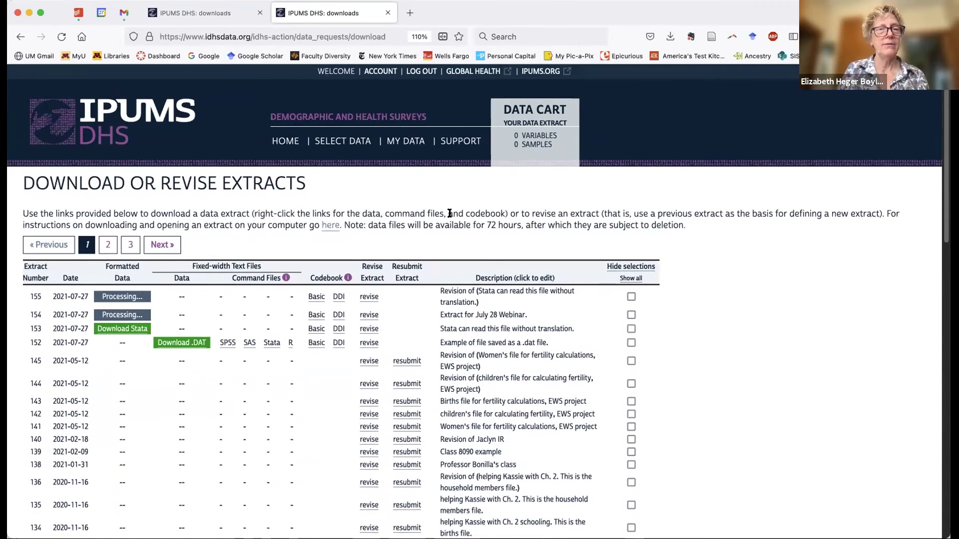
scroll(450, 214, "down", 1)
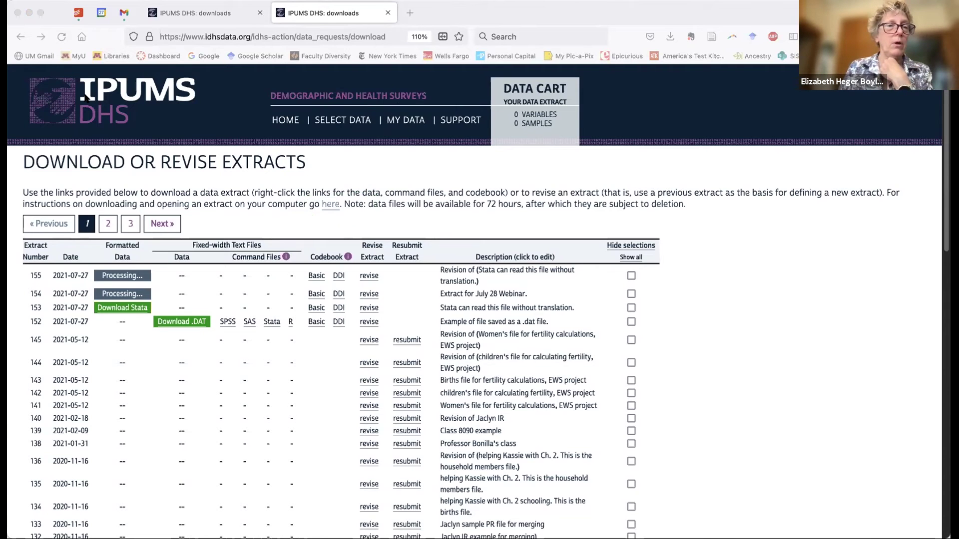
left_click(329, 205)
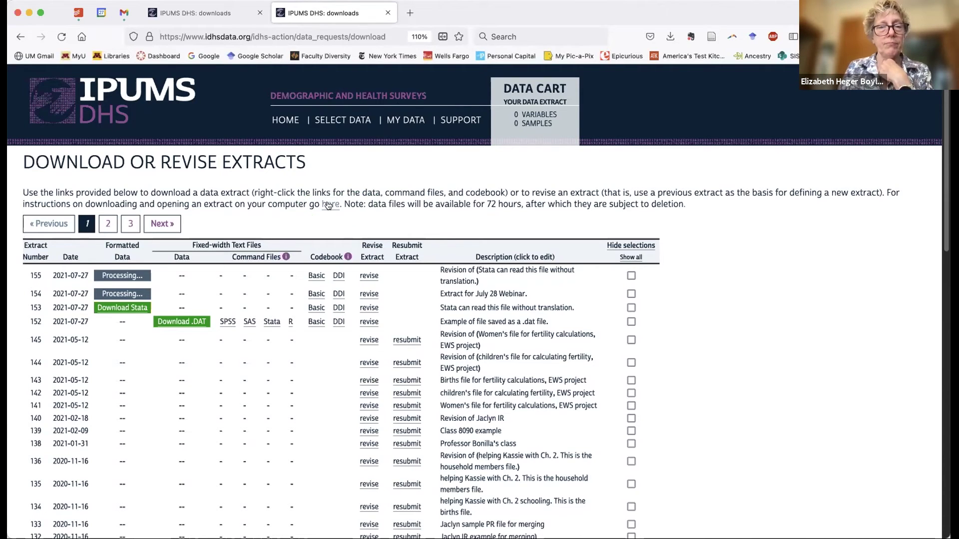
left_click(330, 205)
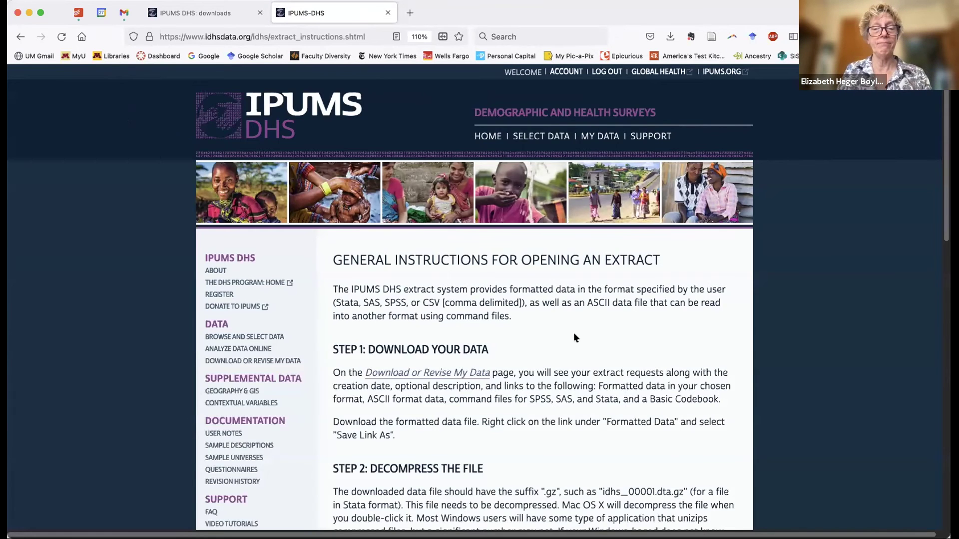
scroll(573, 333, "down", 5)
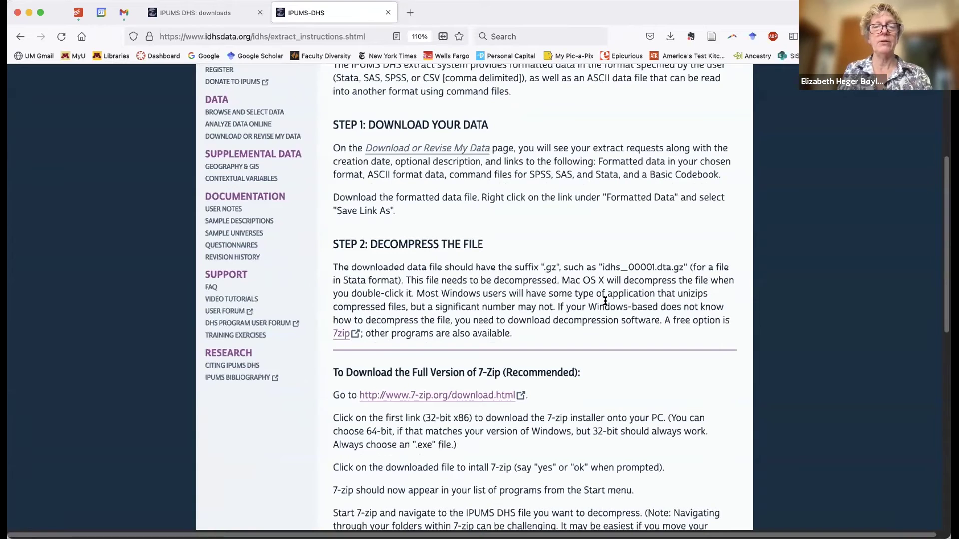
scroll(606, 302, "down", 2)
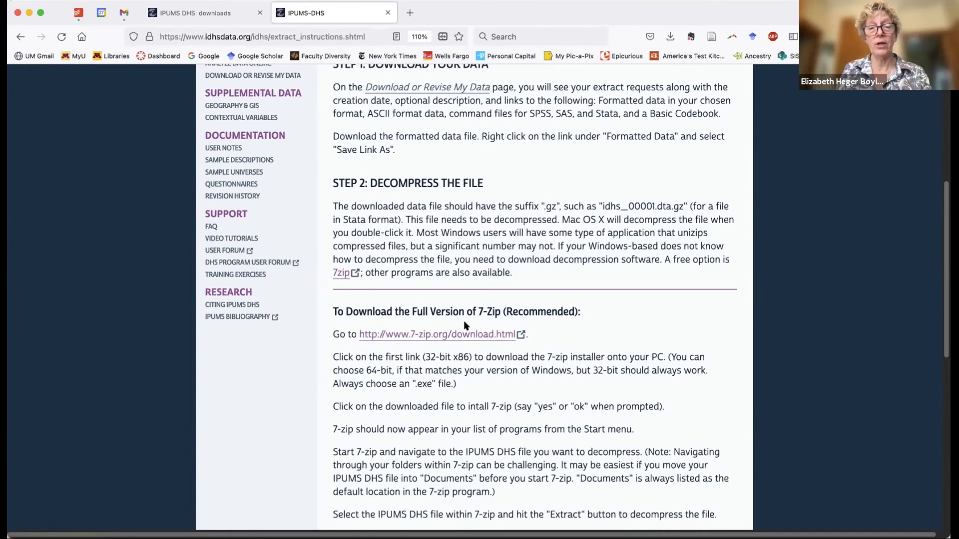
scroll(479, 349, "down", 5)
scroll(479, 348, "down", 4)
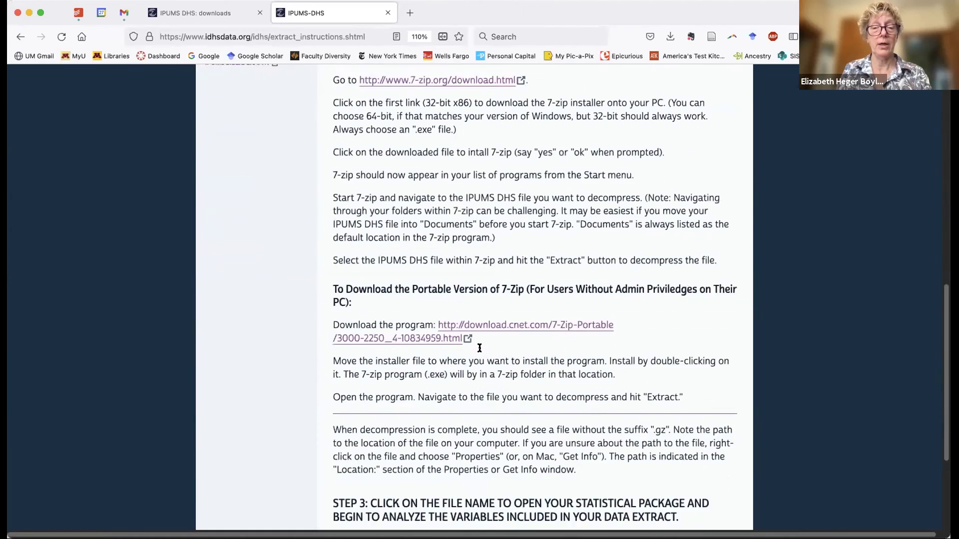
scroll(479, 348, "up", 15)
scroll(479, 348, "up", 3)
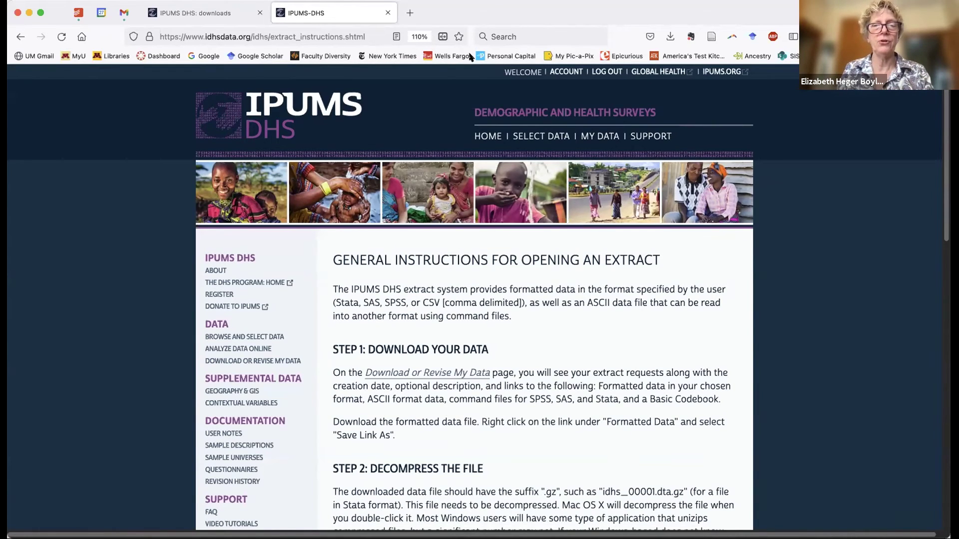
left_click(597, 136)
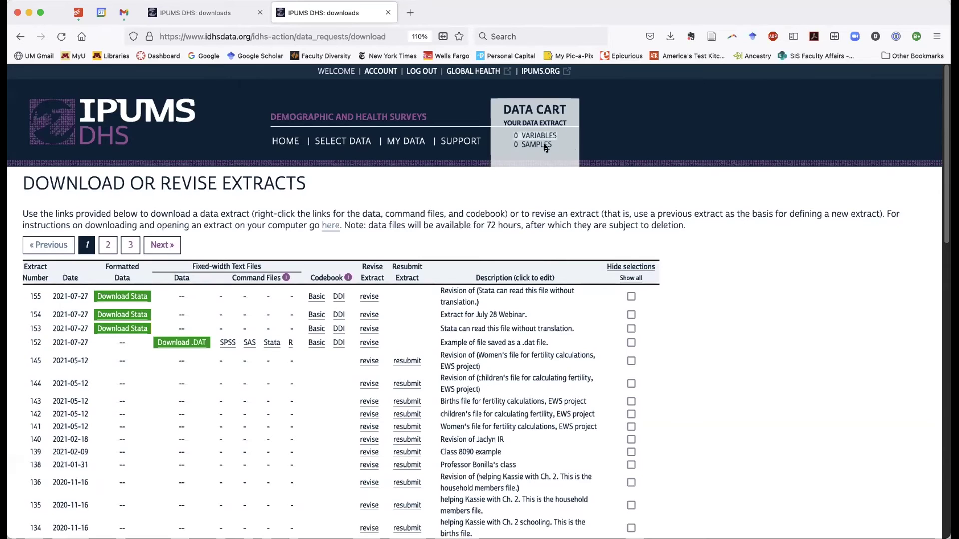
- Start a new data selection from the IPUMS DHS home page and search the variables for "literacy"
left_click(169, 119)
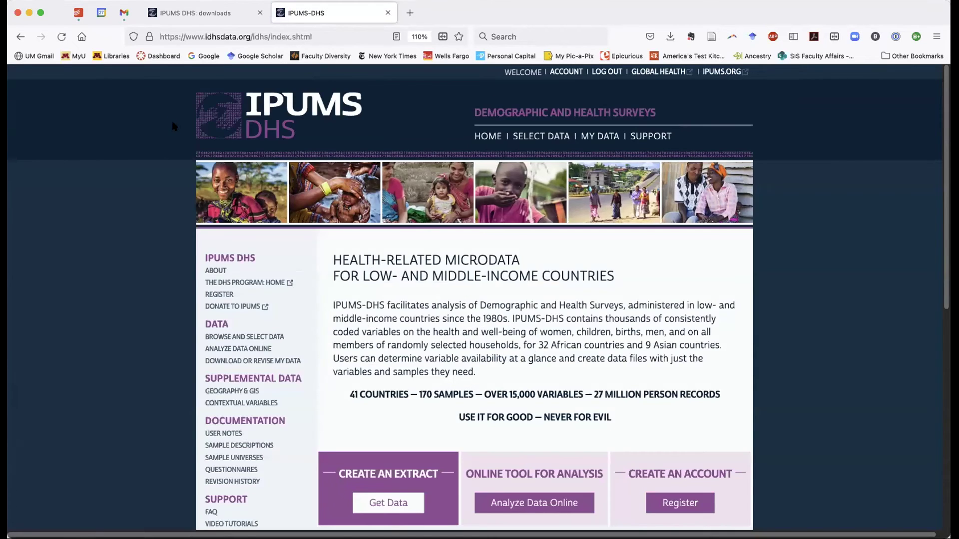
left_click(396, 506)
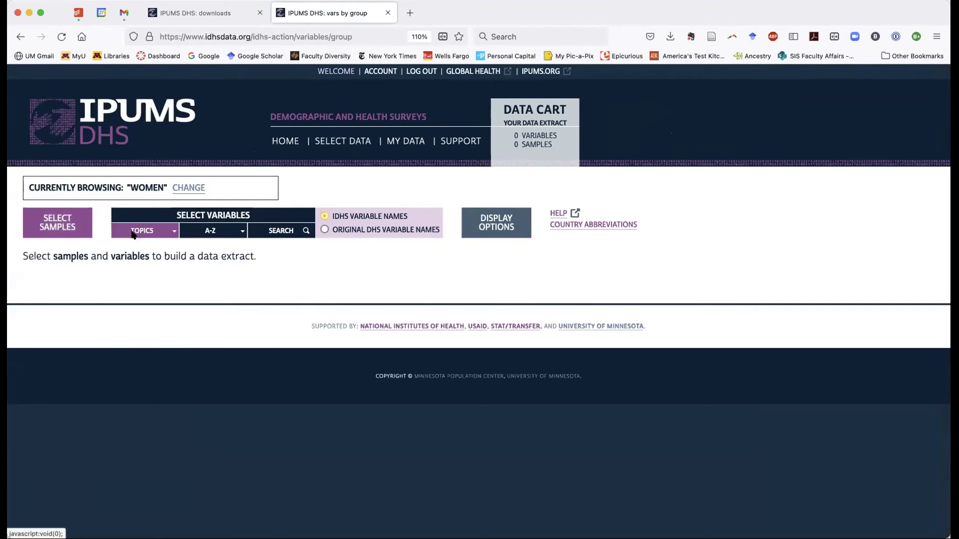
mouse_move(133, 235)
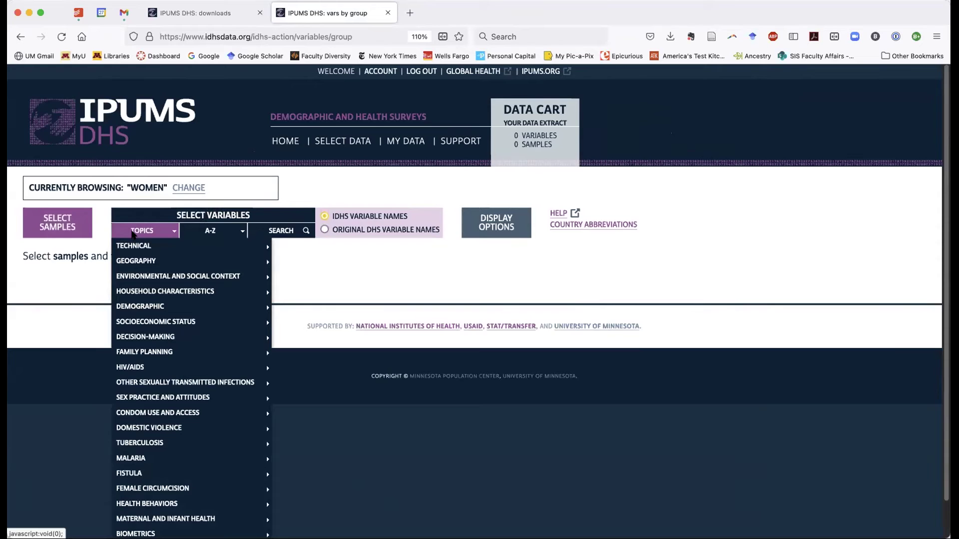
left_click(280, 231)
left_click_drag(138, 295, 56, 290)
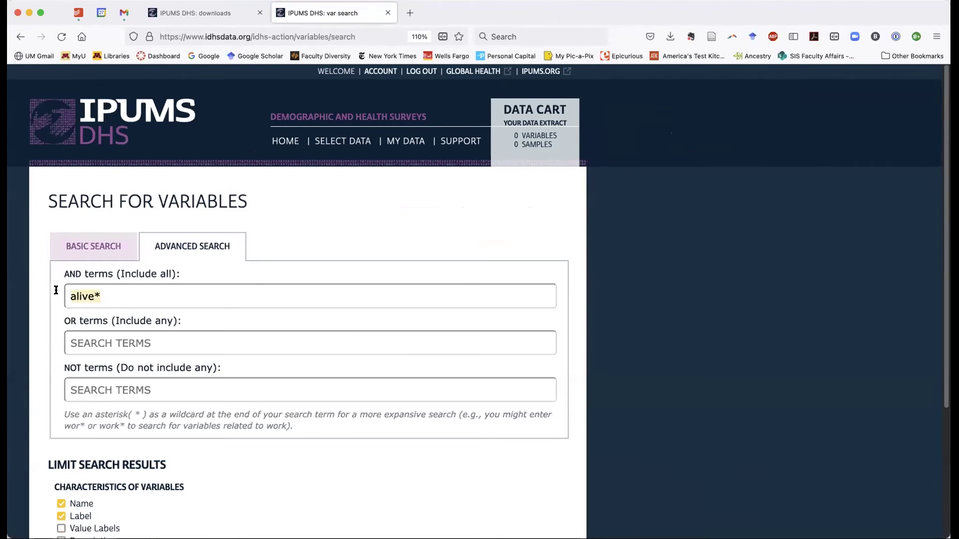
type("literacy")
key("Return")
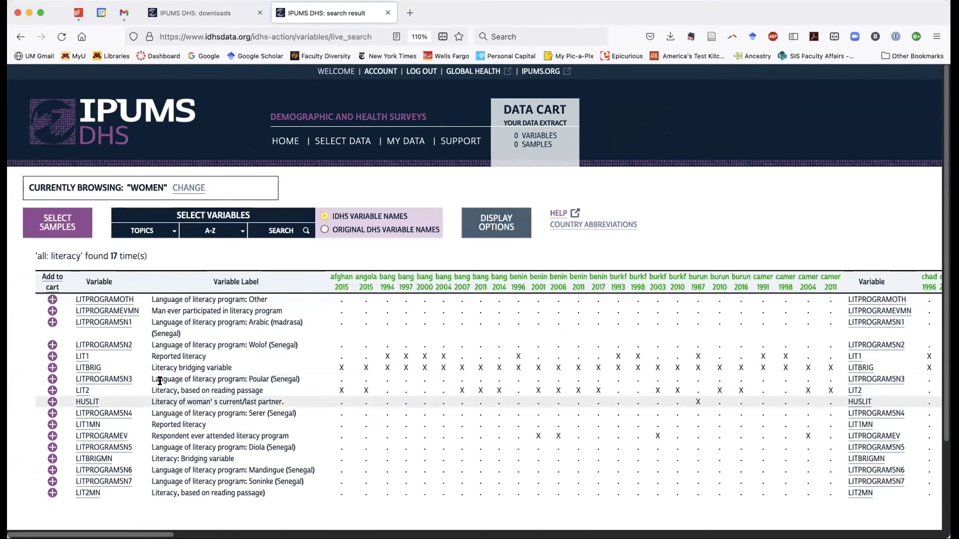
- Examine the codes of the literacy bridging variable LITBRIG in the case-count view
left_click(89, 368)
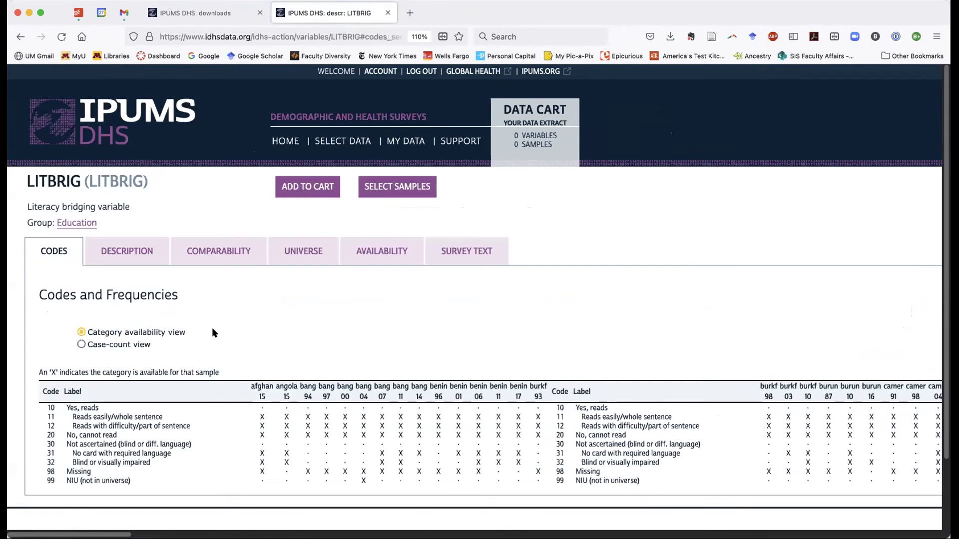
left_click(80, 344)
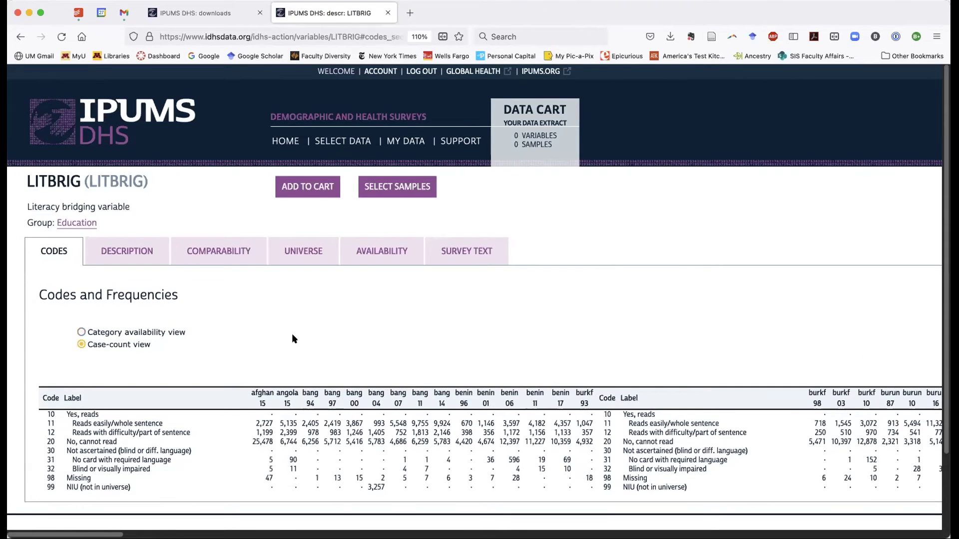
scroll(292, 337, "down", 3)
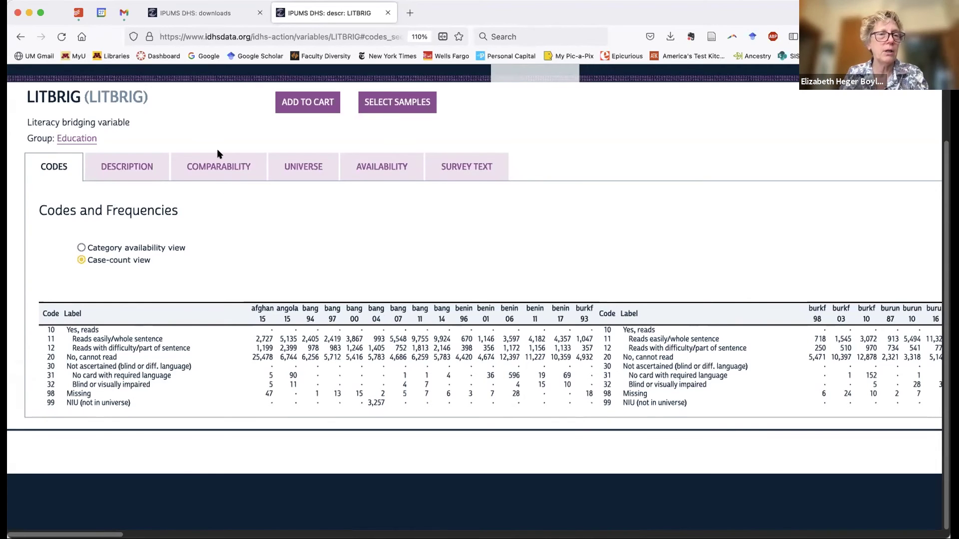
scroll(217, 149, "up", 3)
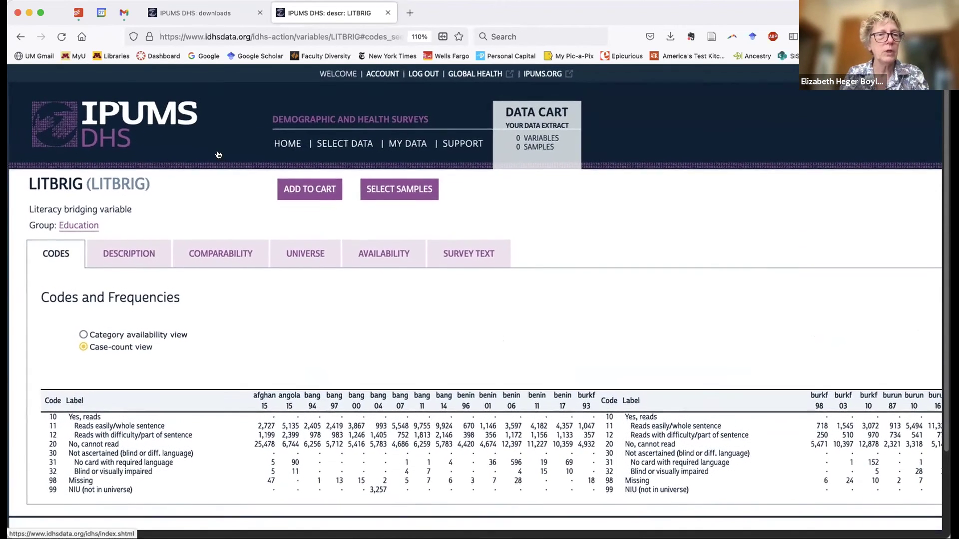
- Select all Tanzania samples for the women's data and submit the sample selection
left_click(341, 140)
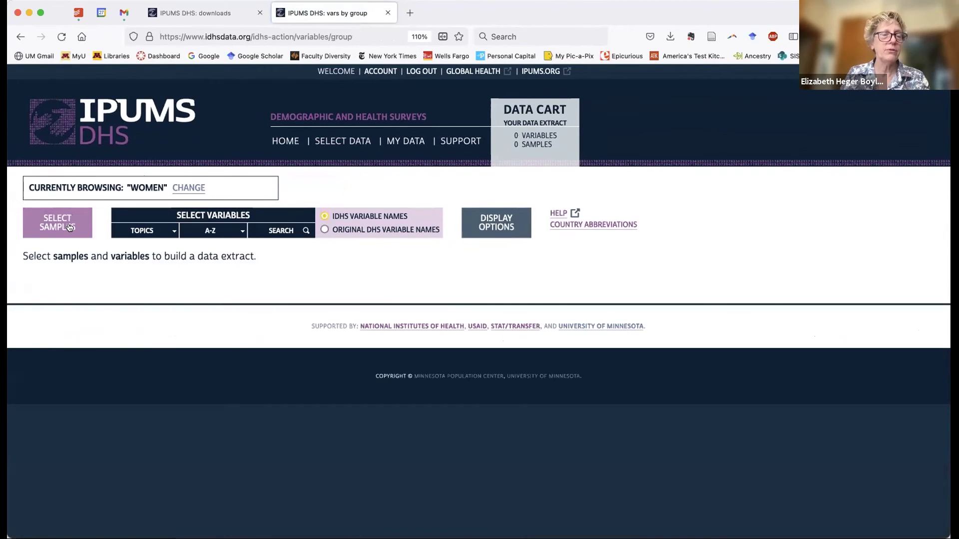
left_click(69, 227)
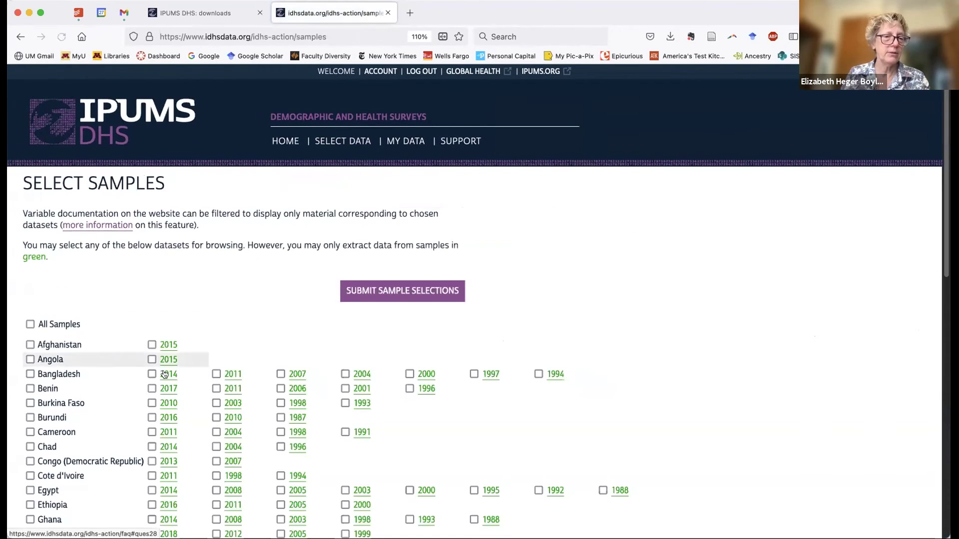
scroll(164, 374, "down", 10)
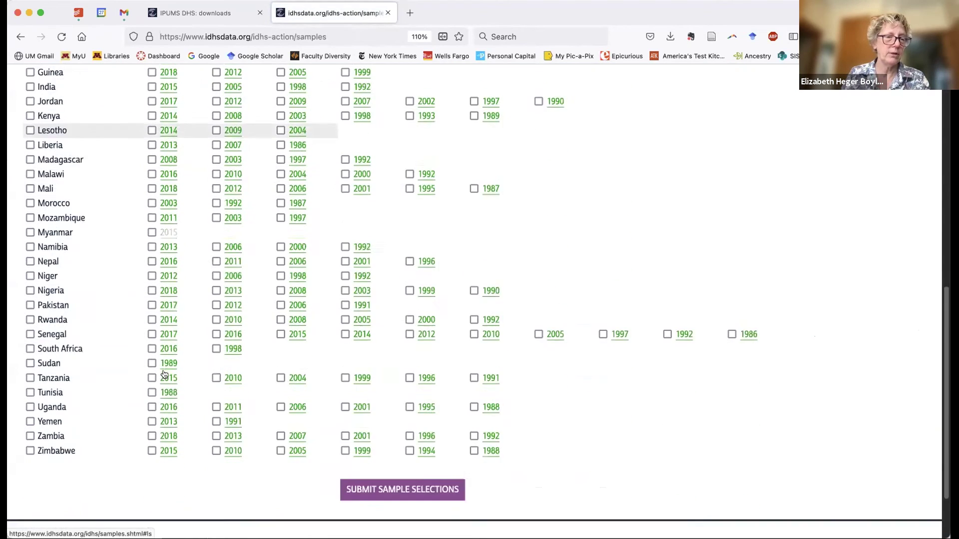
scroll(164, 374, "down", 3)
left_click(30, 296)
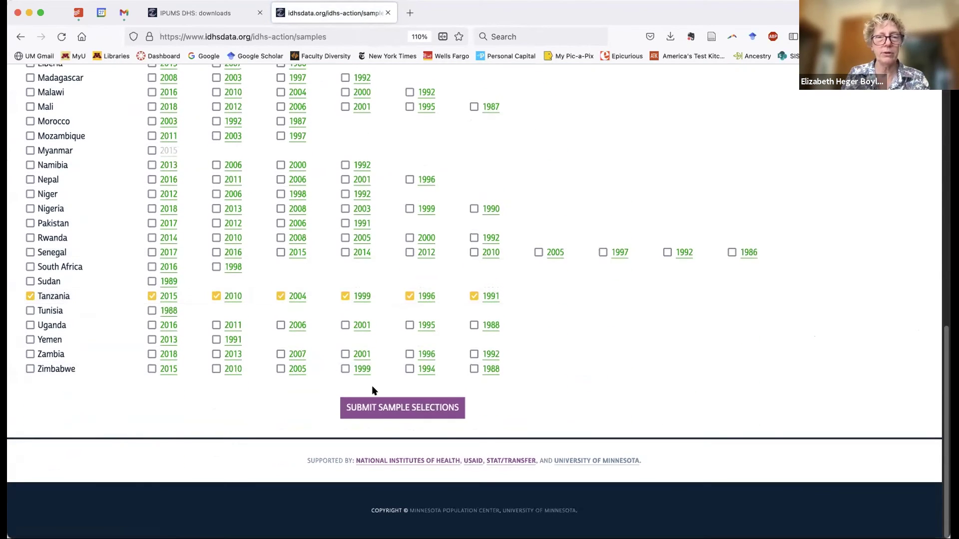
left_click(389, 407)
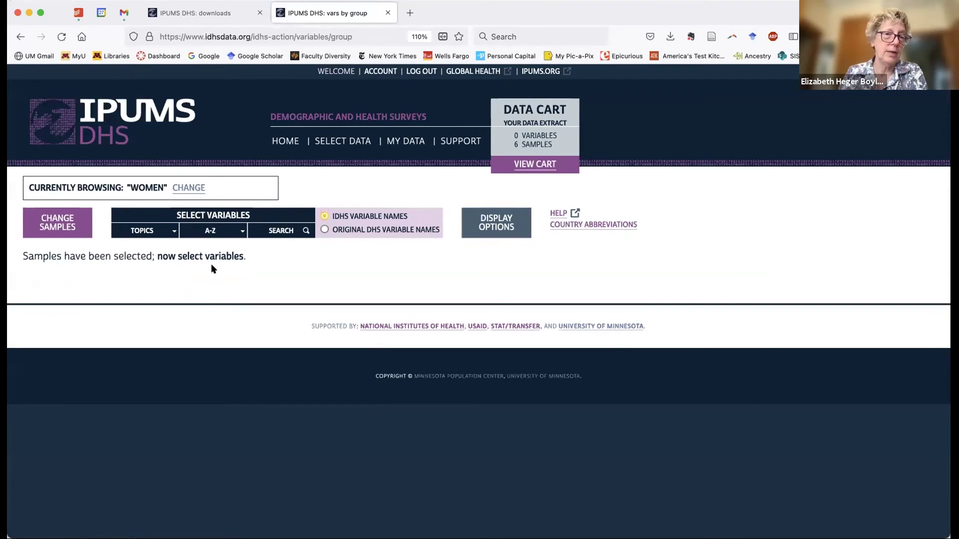
- Find the 2004 Tanzania regions variable GEO_TZ2004 among the single sample geography variables and examine its region codes
left_click(140, 231)
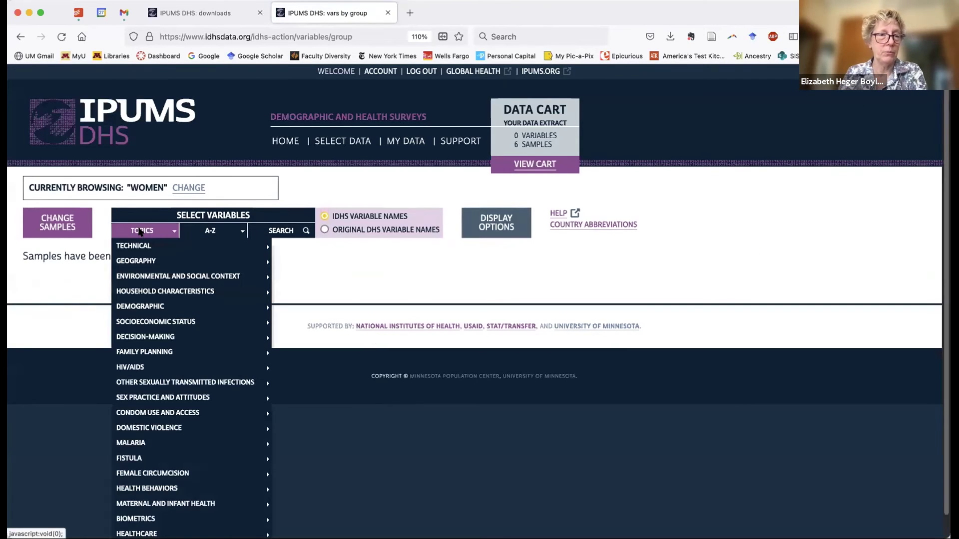
mouse_move(198, 266)
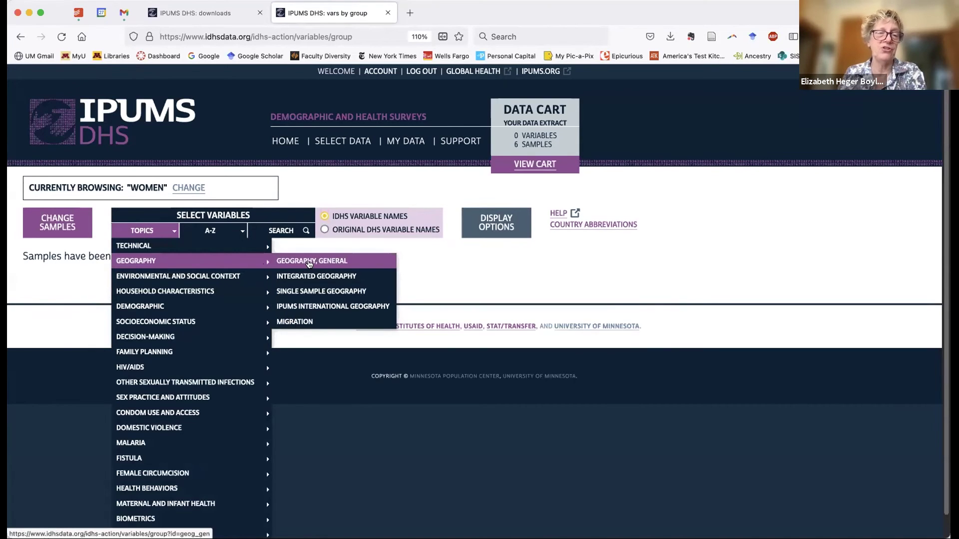
left_click(316, 293)
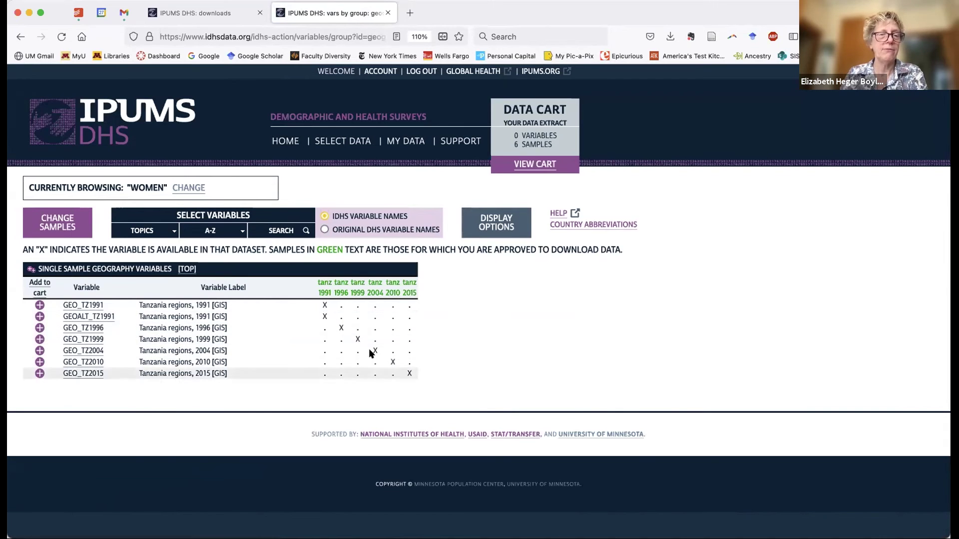
left_click(74, 353)
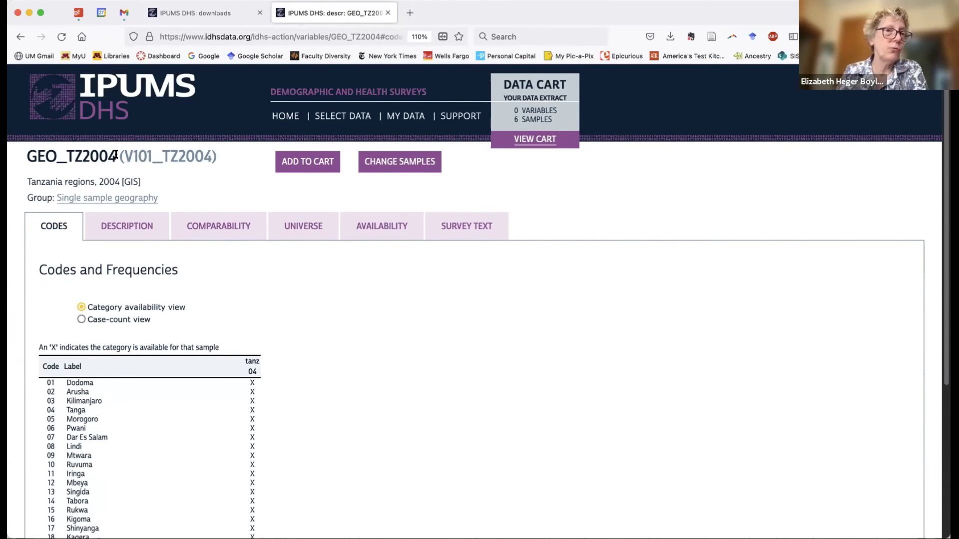
scroll(116, 155, "down", 1)
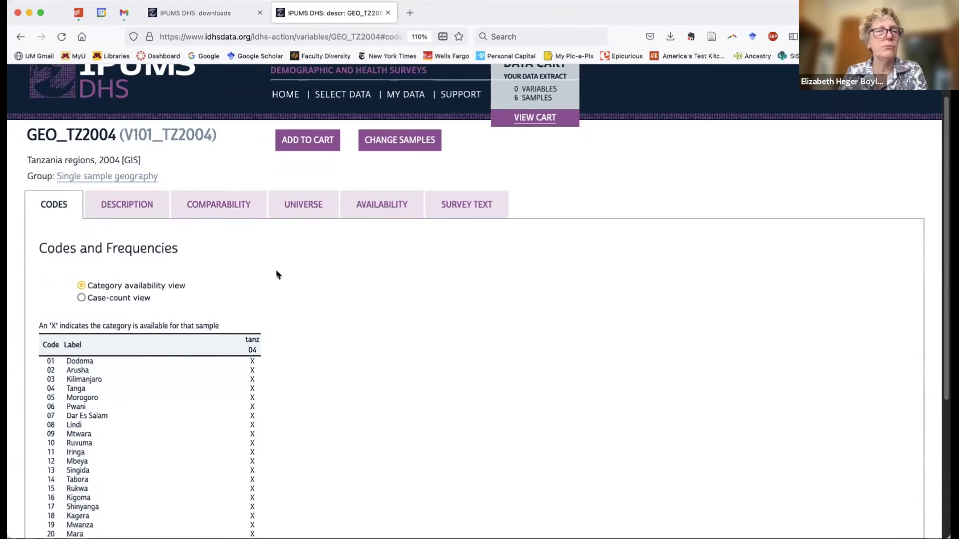
scroll(384, 341, "down", 5)
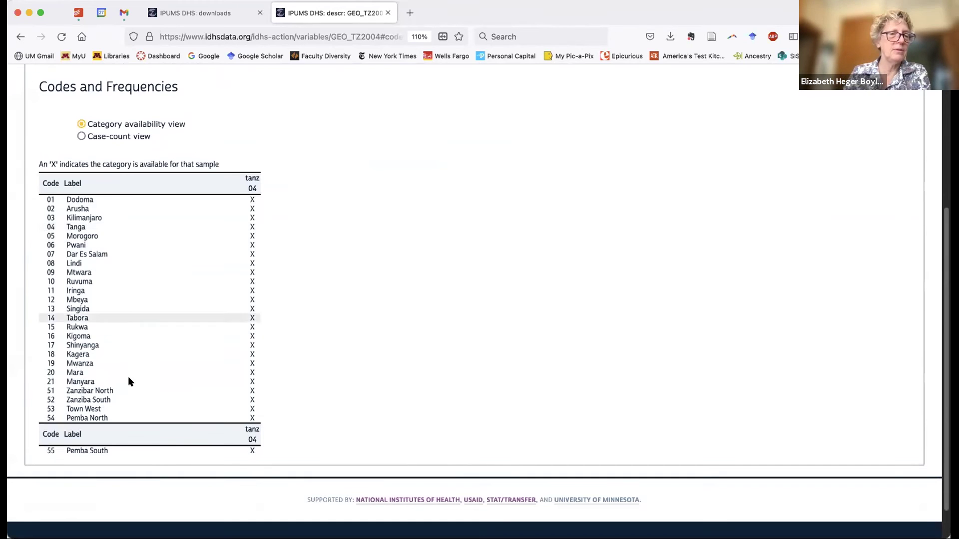
scroll(146, 276, "up", 3)
scroll(145, 276, "up", 3)
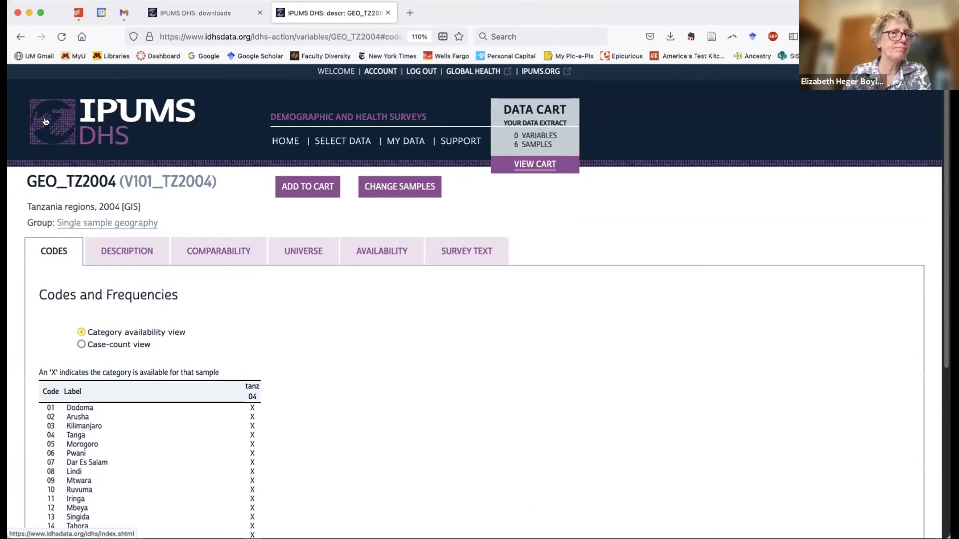
- Open the integrated geography variable GEO_TZ1991_2015 for Tanzania and show its codes in the case-count view
left_click(18, 36)
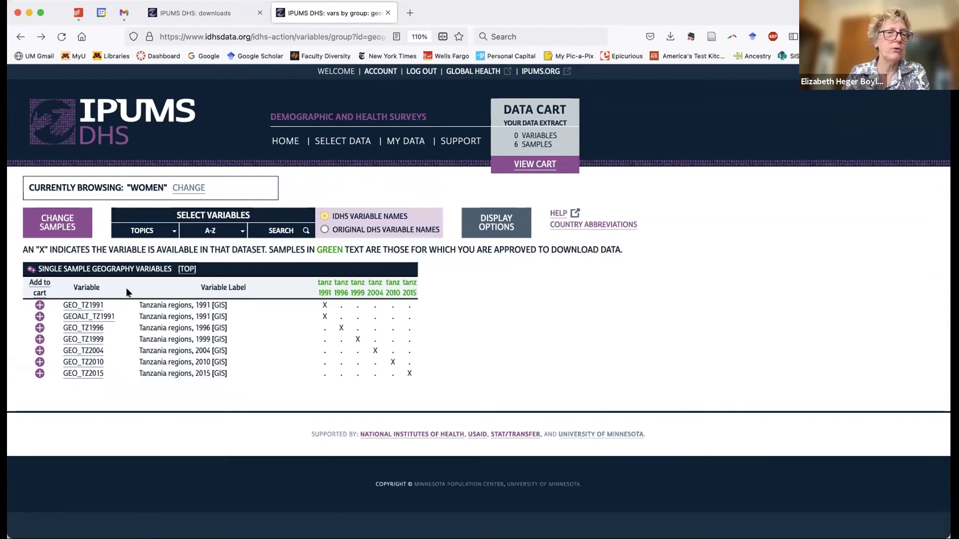
left_click(143, 234)
mouse_move(151, 263)
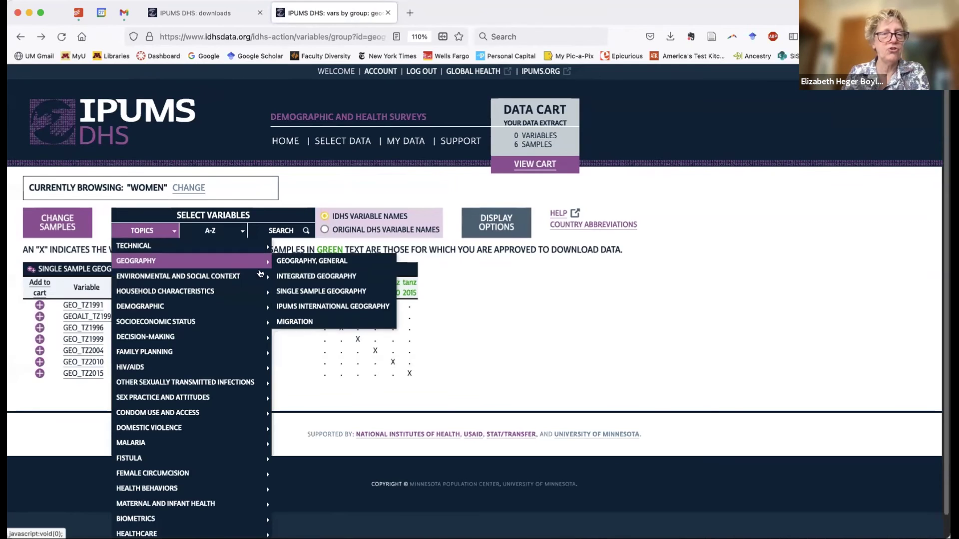
left_click(290, 276)
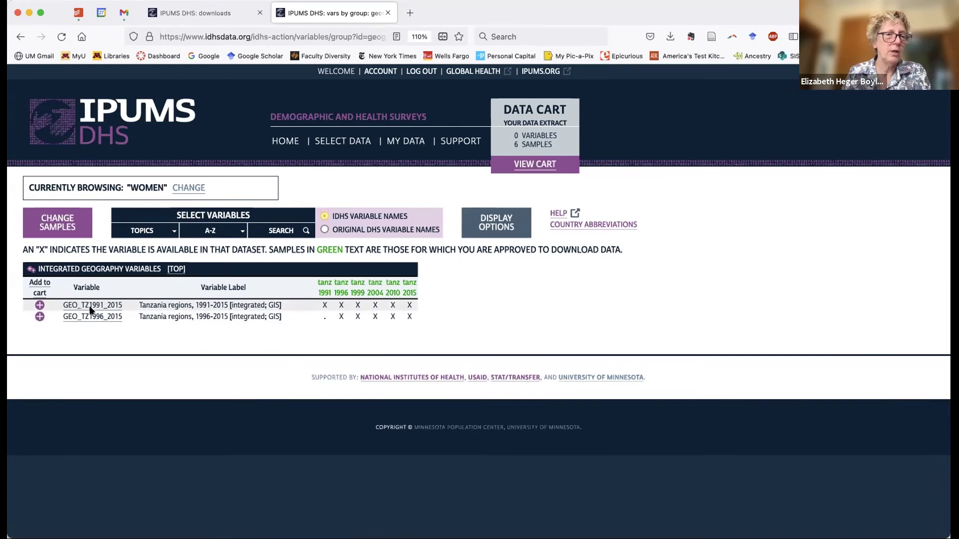
left_click(115, 305)
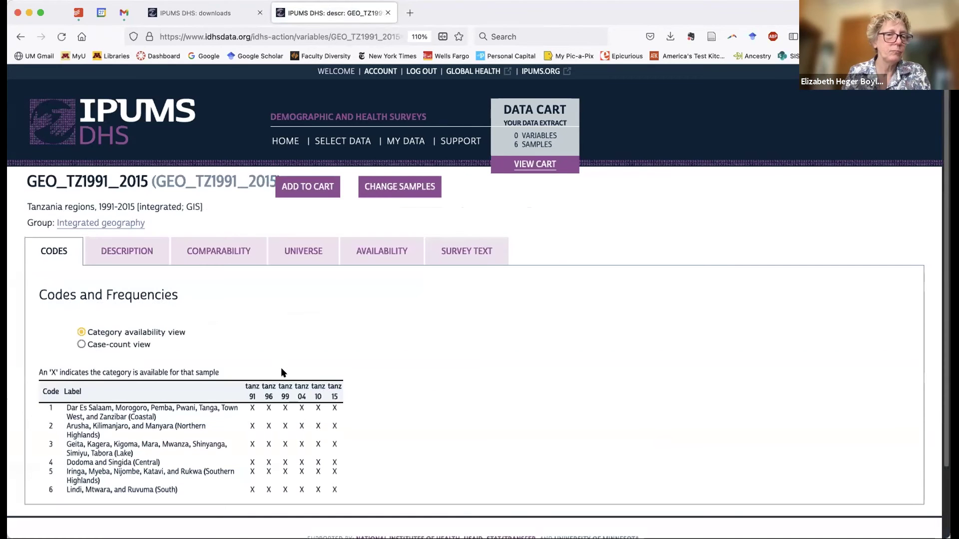
left_click(80, 345)
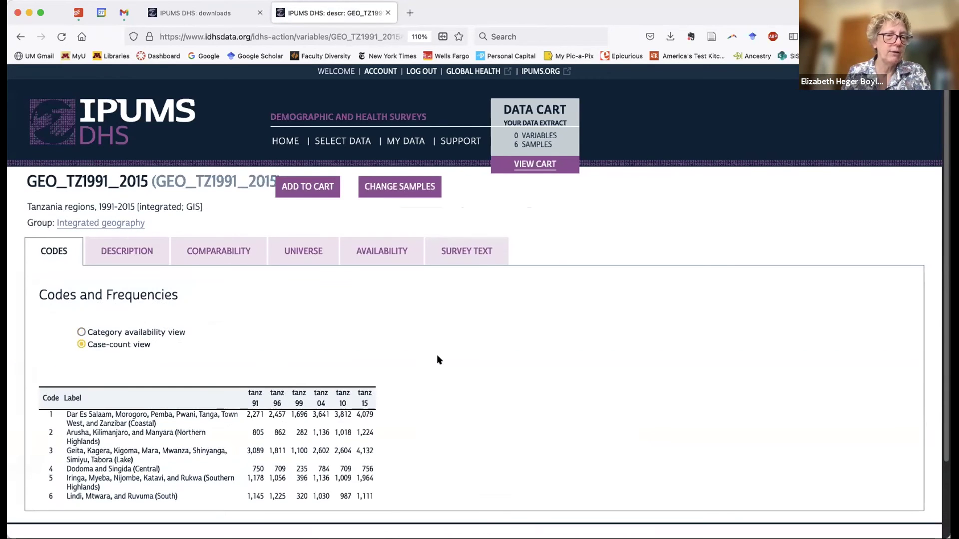
- Review the region codes of GEO_TZ1991_2015 and examine those of the other integrated Tanzania geography variable, GEO_TZ1996_2015
scroll(438, 359, "down", 3)
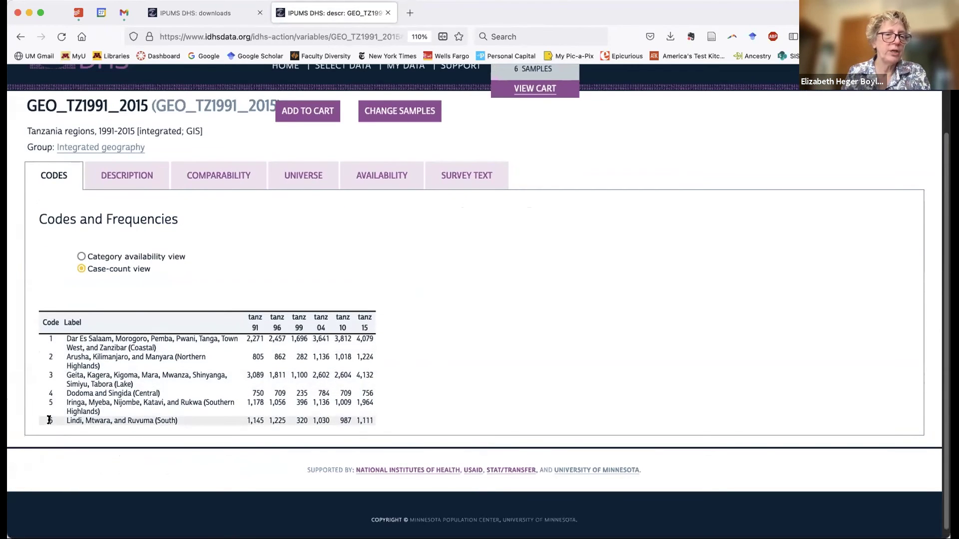
left_click(18, 37)
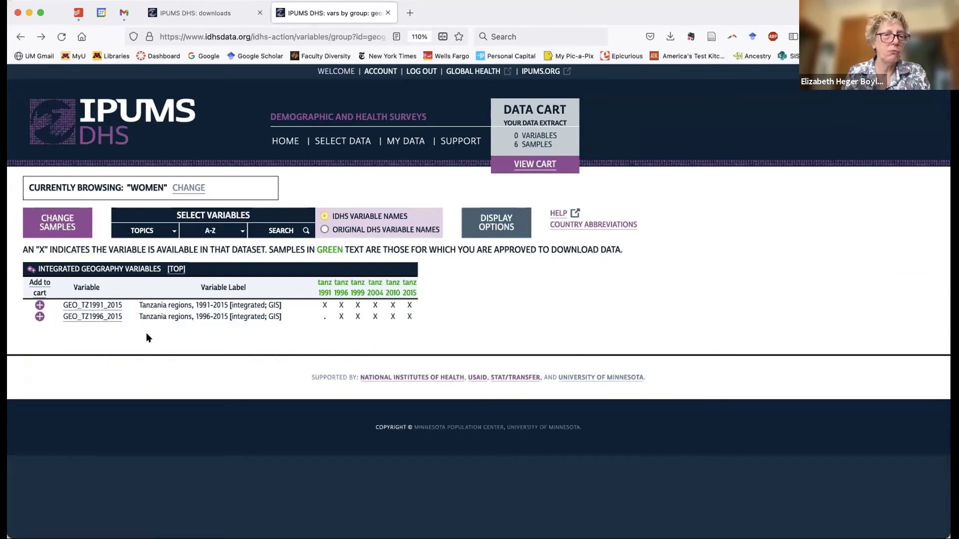
left_click(115, 318)
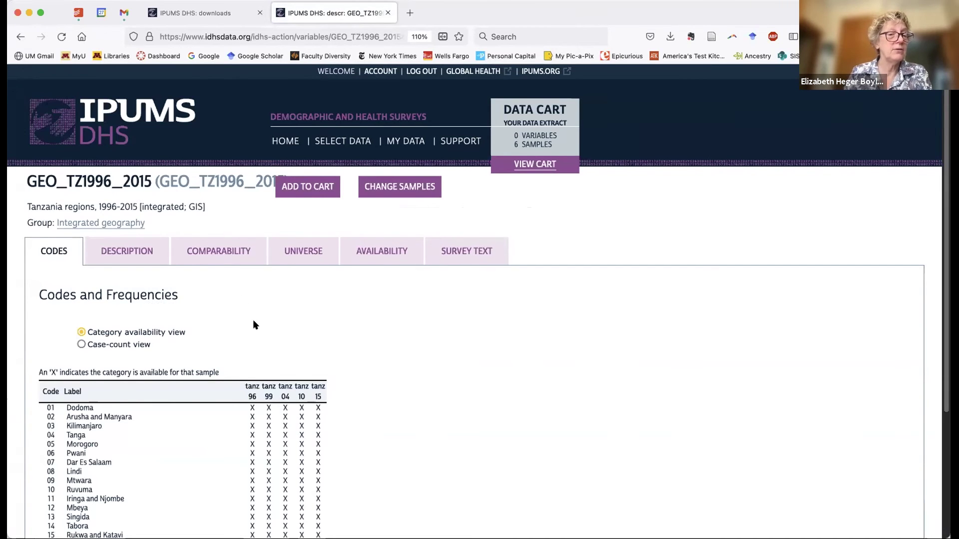
scroll(255, 326, "down", 3)
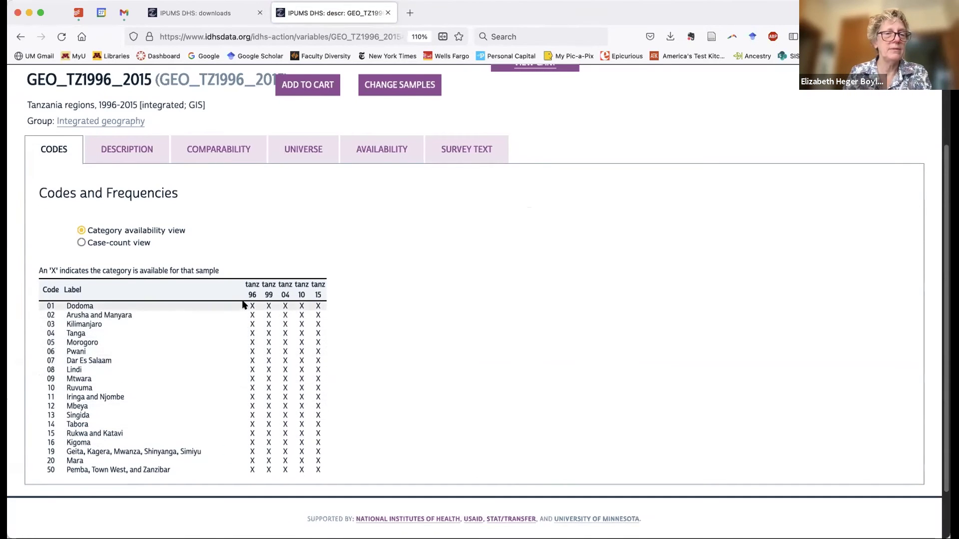
scroll(220, 282, "up", 3)
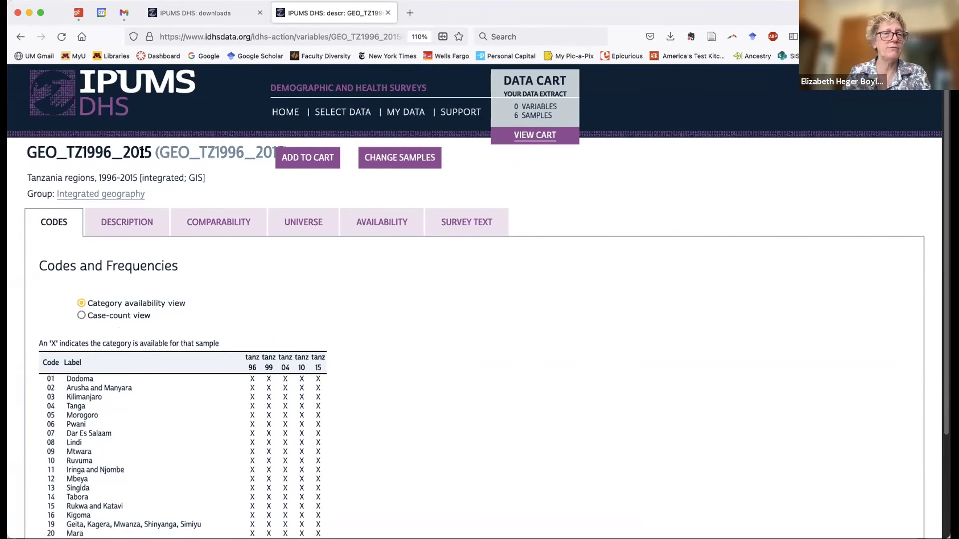
- Return to the integrated geography variable list and show the variable topics available for the women's data
left_click(19, 39)
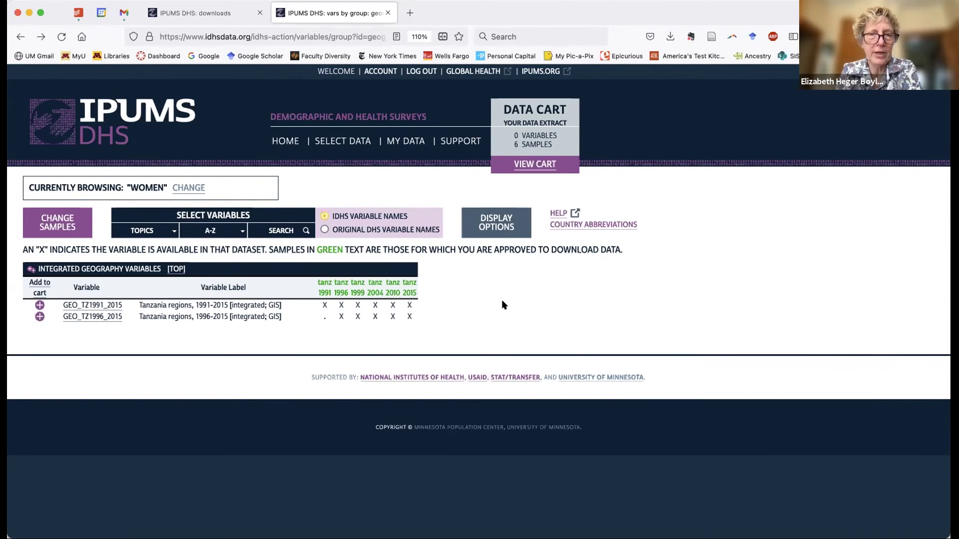
left_click(156, 232)
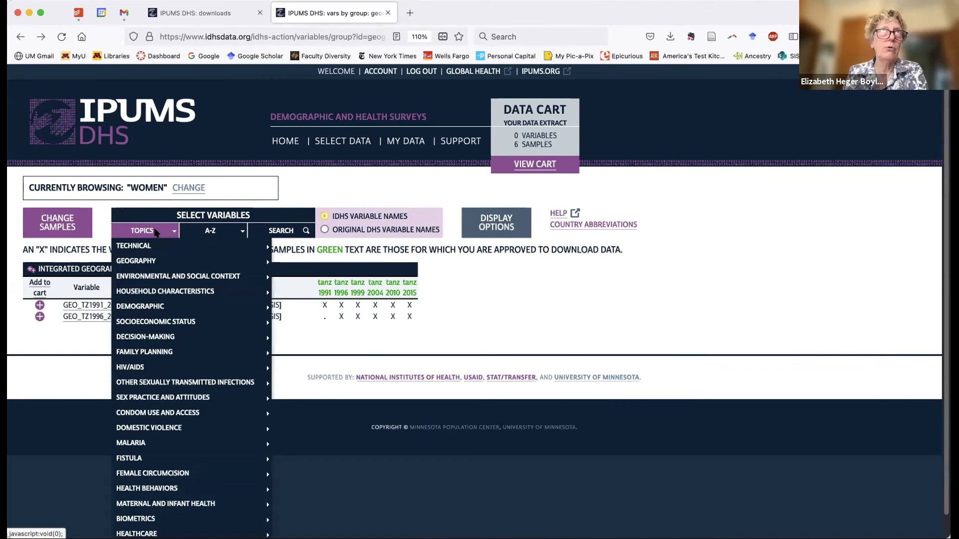